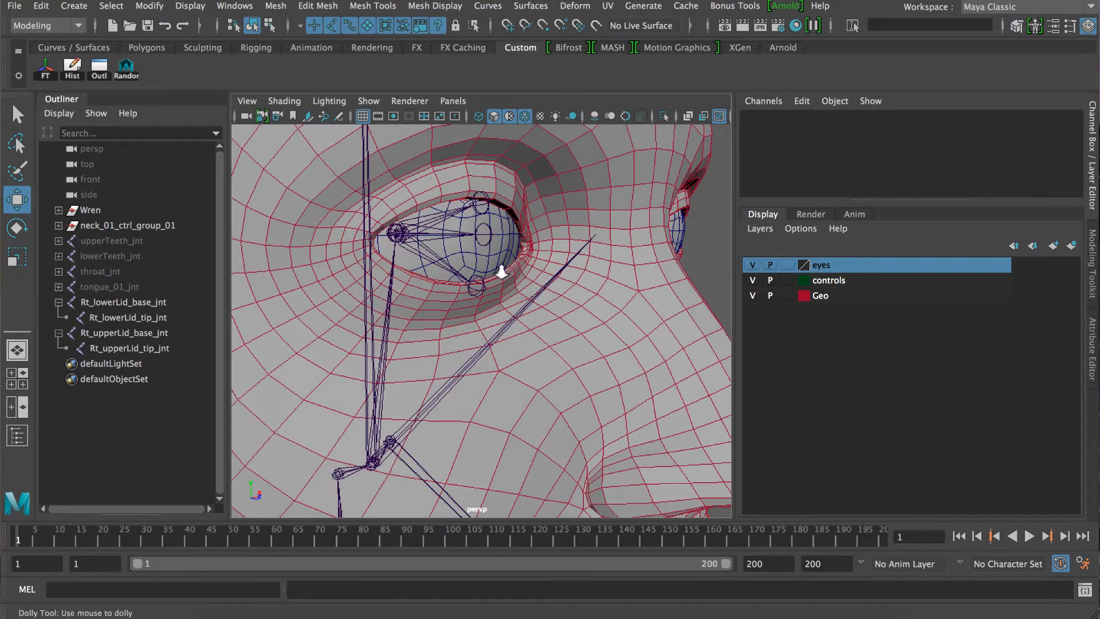
# Select the right eye aim control and view it together with the right eye and the face.
pyautogui.keyDown('alt'); pyautogui.moveTo(498, 270); pyautogui.dragTo(413, 265); pyautogui.keyUp('alt')
pyautogui.keyDown('alt'); pyautogui.moveTo(616, 319); pyautogui.dragTo(504, 291, button='right'); pyautogui.keyUp('alt')
pyautogui.keyDown('alt'); pyautogui.moveTo(625, 295); pyautogui.dragTo(541, 278, button='middle'); pyautogui.keyUp('alt')
pyautogui.moveTo(581, 204); pyautogui.dragTo(602, 266)
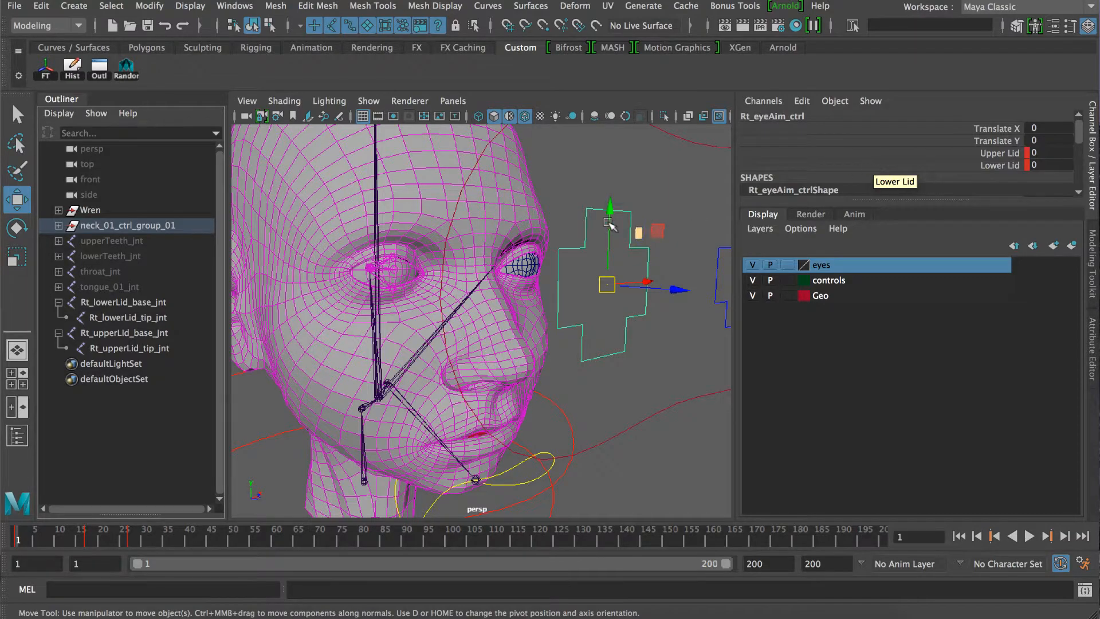
pyautogui.keyDown('alt'); pyautogui.moveTo(477, 267); pyautogui.dragTo(449, 305, button='right'); pyautogui.keyUp('alt')
pyautogui.keyDown('alt'); pyautogui.moveTo(449, 305); pyautogui.dragTo(388, 294, button='middle'); pyautogui.keyUp('alt')
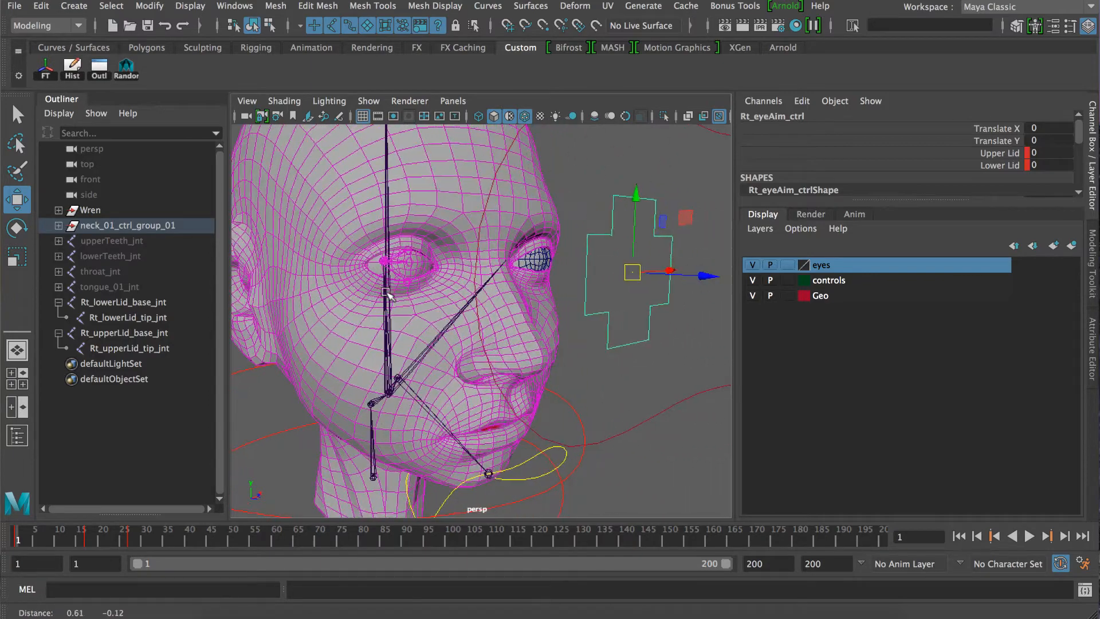
# Examine the right eyelids up close while scrubbing through the opening frames of the blink animation.
pyautogui.keyDown('alt'); pyautogui.moveTo(408, 301); pyautogui.dragTo(486, 304, button='right'); pyautogui.keyUp('alt')
pyautogui.keyDown('alt'); pyautogui.moveTo(414, 286); pyautogui.dragTo(516, 316, button='middle'); pyautogui.keyUp('alt')
pyautogui.keyDown('alt'); pyautogui.moveTo(410, 320); pyautogui.dragTo(452, 324, button='right'); pyautogui.keyUp('alt')
pyautogui.keyDown('alt'); pyautogui.moveTo(452, 325); pyautogui.dragTo(465, 381, button='middle'); pyautogui.keyUp('alt')
pyautogui.moveTo(25, 535)
pyautogui.mouseDown()
pyautogui.moveTo(94, 547)
pyautogui.moveTo(5, 539)
pyautogui.mouseUp()
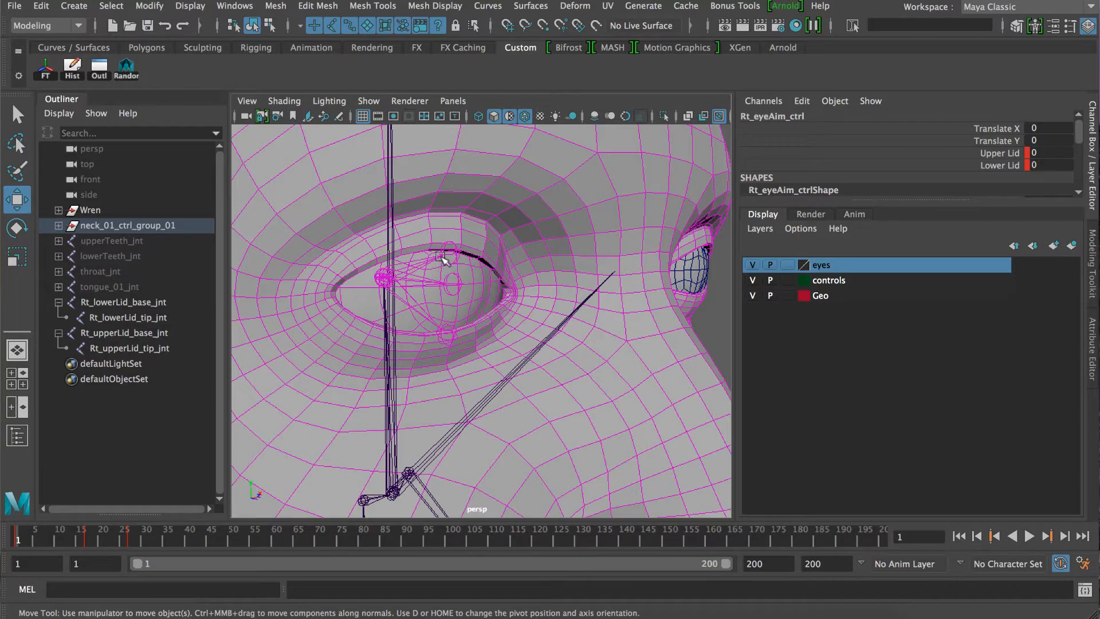
pyautogui.keyDown('alt'); pyautogui.moveTo(355, 346); pyautogui.dragTo(344, 348); pyautogui.keyUp('alt')
pyautogui.keyDown('alt'); pyautogui.moveTo(343, 349); pyautogui.dragTo(336, 350, button='right'); pyautogui.keyUp('alt')
pyautogui.keyDown('alt'); pyautogui.moveTo(408, 350); pyautogui.dragTo(372, 316, button='right'); pyautogui.keyUp('alt')
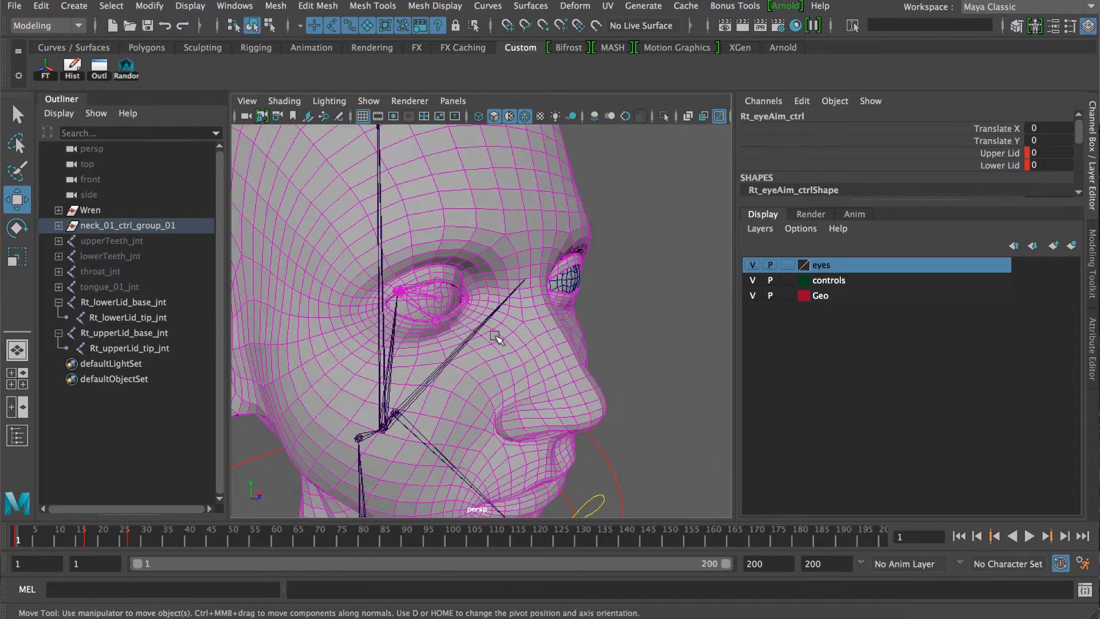
# Test the right eye aim control by moving it downward and sideways, undoing each move.
pyautogui.keyDown('alt'); pyautogui.moveTo(497, 337); pyautogui.dragTo(523, 329, button='right'); pyautogui.keyUp('alt')
pyautogui.keyDown('alt'); pyautogui.moveTo(556, 349); pyautogui.dragTo(500, 345); pyautogui.keyUp('alt')
pyautogui.keyDown('alt'); pyautogui.moveTo(501, 345); pyautogui.dragTo(574, 358, button='right'); pyautogui.keyUp('alt')
pyautogui.keyDown('alt'); pyautogui.moveTo(597, 353); pyautogui.dragTo(518, 322, button='middle'); pyautogui.keyUp('alt')
pyautogui.keyDown('alt'); pyautogui.moveTo(518, 322); pyautogui.dragTo(498, 319, button='right'); pyautogui.keyUp('alt')
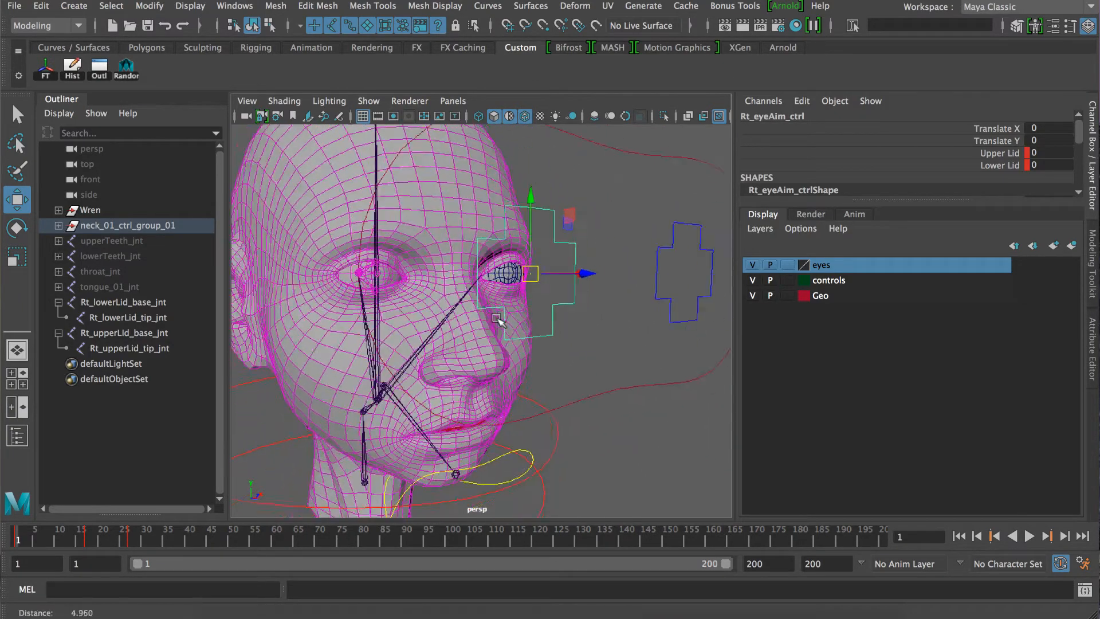
pyautogui.keyDown('alt'); pyautogui.moveTo(498, 319); pyautogui.dragTo(518, 324); pyautogui.keyUp('alt')
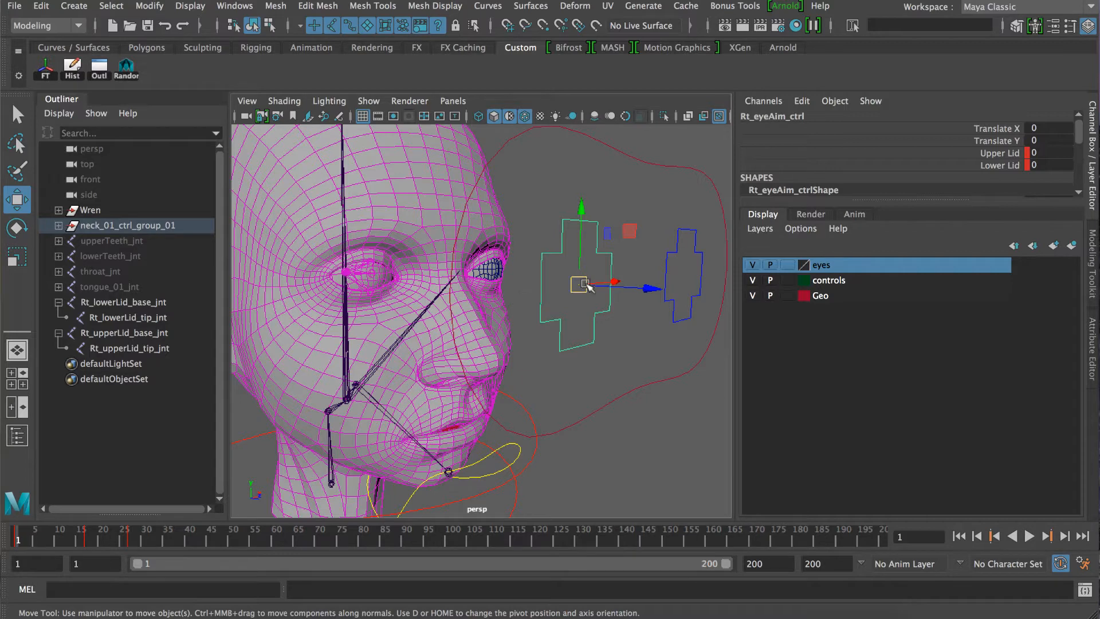
pyautogui.moveTo(580, 284); pyautogui.dragTo(590, 351)
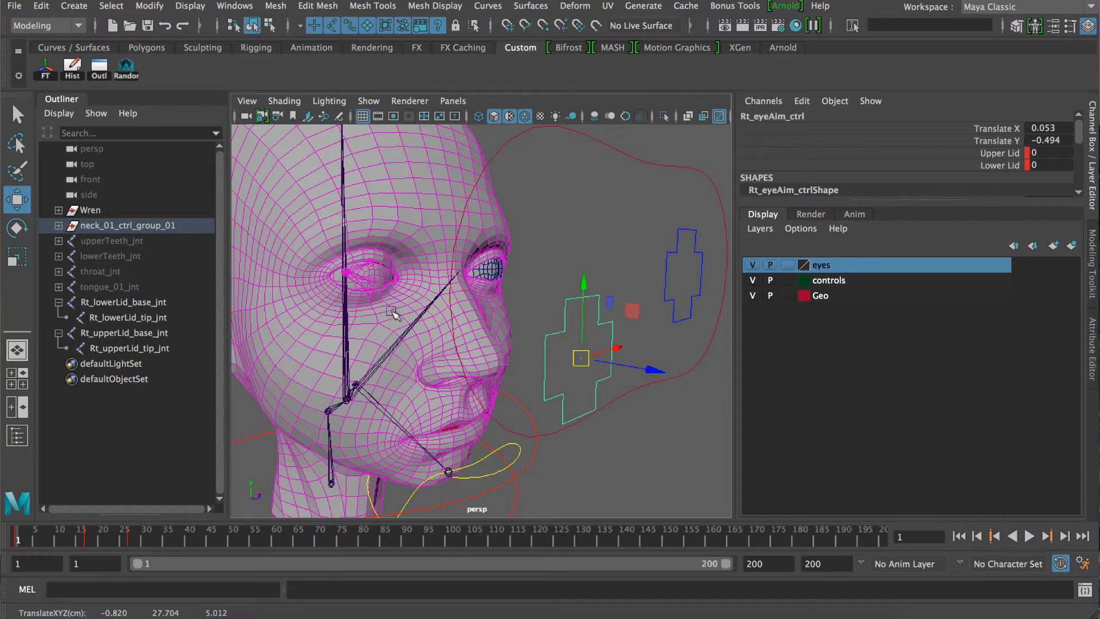
pyautogui.hotkey('ctrl', 'z')
pyautogui.moveTo(578, 284); pyautogui.dragTo(507, 305)
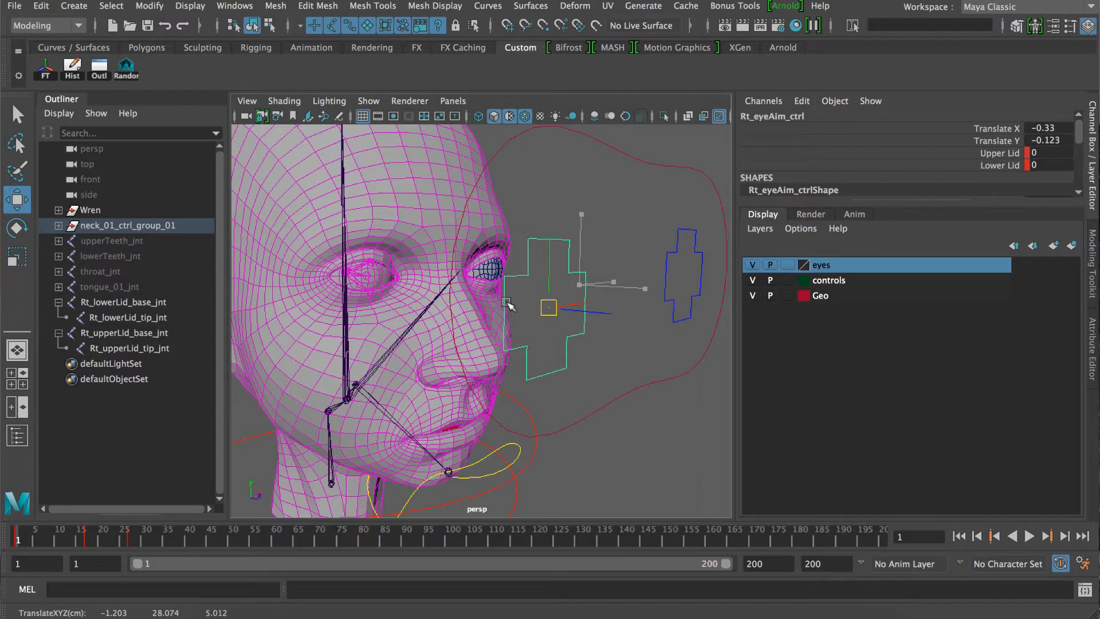
pyautogui.moveTo(507, 305); pyautogui.dragTo(408, 330)
pyautogui.hotkey('ctrl', 'z')
# Inspect the right eye from the side, shift the right eye aim control slightly sideways, and undo that move.
pyautogui.keyDown('alt'); pyautogui.moveTo(496, 346); pyautogui.dragTo(413, 328, button='right'); pyautogui.keyUp('alt')
pyautogui.keyDown('alt'); pyautogui.moveTo(424, 281); pyautogui.dragTo(449, 313, button='right'); pyautogui.keyUp('alt')
pyautogui.keyDown('alt'); pyautogui.moveTo(449, 313); pyautogui.dragTo(451, 307); pyautogui.keyUp('alt')
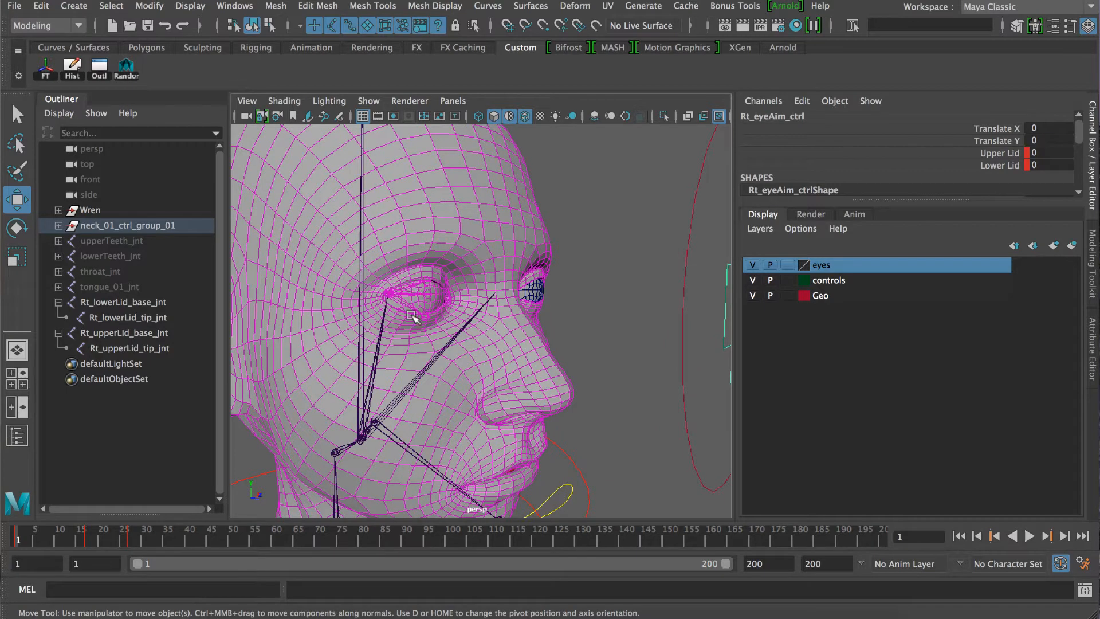
pyautogui.keyDown('alt'); pyautogui.moveTo(400, 321); pyautogui.dragTo(499, 324, button='right'); pyautogui.keyUp('alt')
pyautogui.keyDown('alt'); pyautogui.moveTo(426, 321); pyautogui.dragTo(418, 322); pyautogui.keyUp('alt')
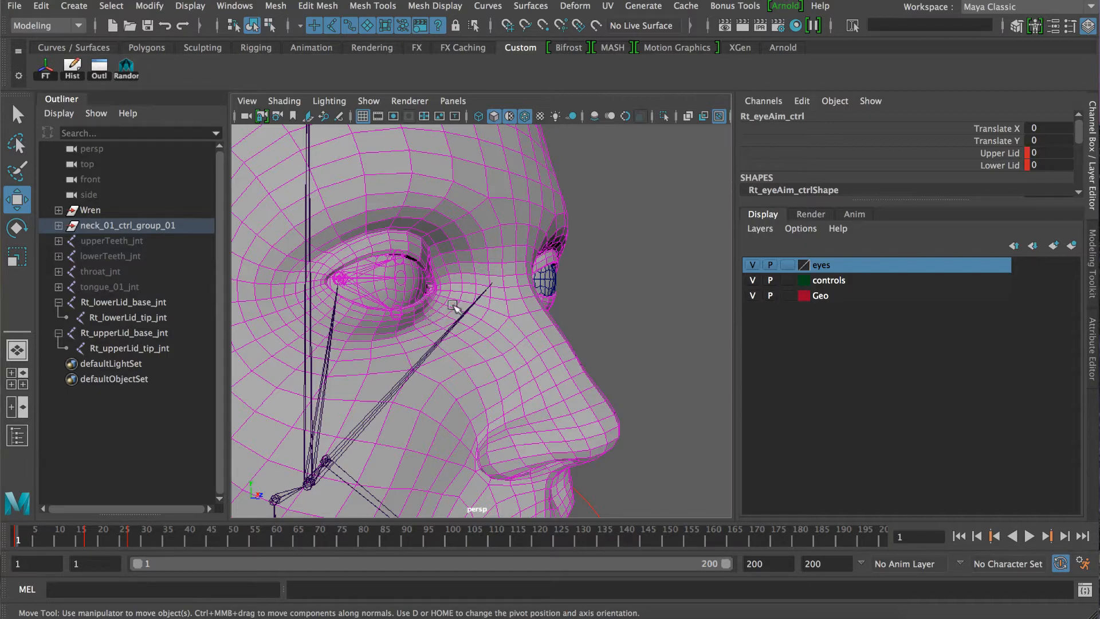
pyautogui.keyDown('alt'); pyautogui.moveTo(512, 322); pyautogui.dragTo(471, 316, button='right'); pyautogui.keyUp('alt')
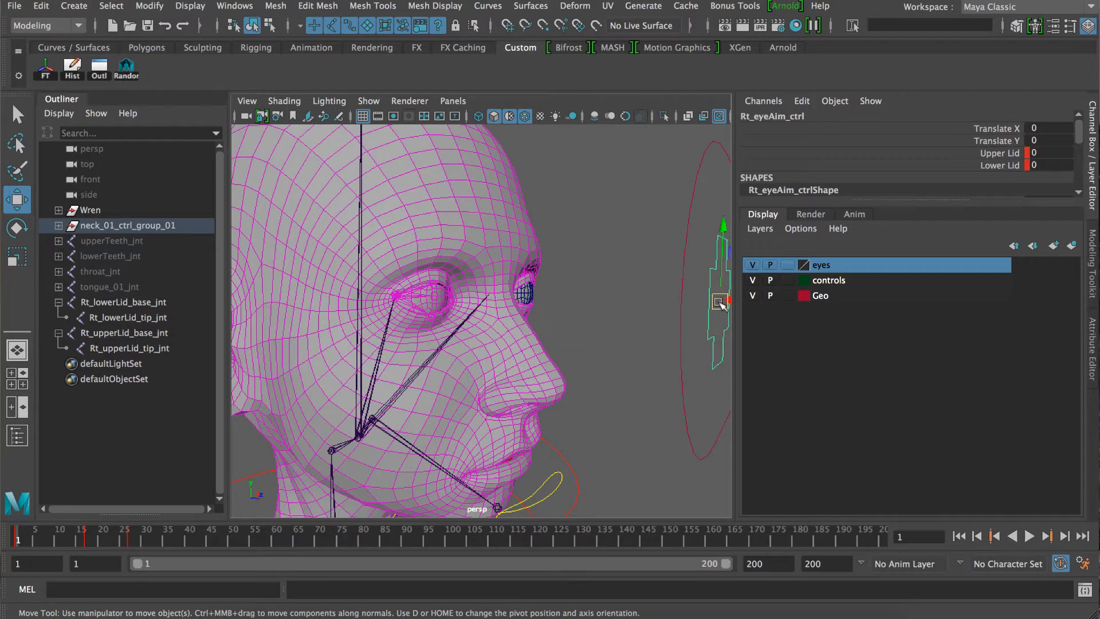
pyautogui.moveTo(720, 301); pyautogui.dragTo(667, 313)
pyautogui.keyDown('alt'); pyautogui.moveTo(422, 329); pyautogui.dragTo(562, 337, button='right'); pyautogui.keyUp('alt')
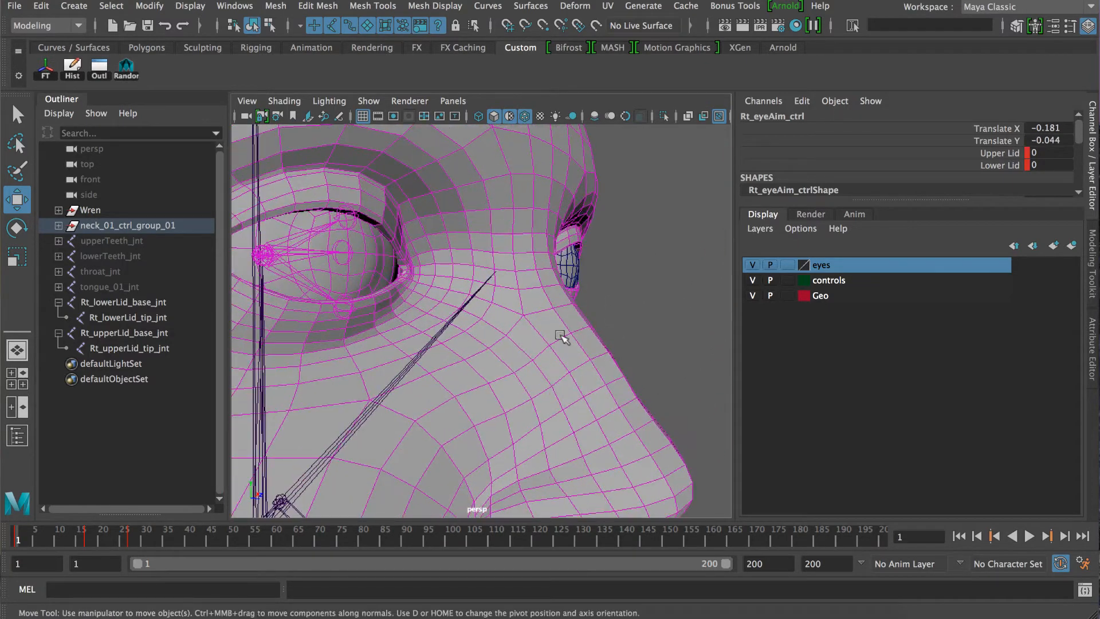
pyautogui.hotkey('ctrl', 'z')
# Inspect the right eye joint and the upper-lid and lower-lid base joints by selecting each in the viewport.
pyautogui.keyDown('alt'); pyautogui.moveTo(452, 312); pyautogui.dragTo(415, 315, button='right'); pyautogui.keyUp('alt')
pyautogui.keyDown('alt'); pyautogui.moveTo(415, 315); pyautogui.dragTo(425, 322); pyautogui.keyUp('alt')
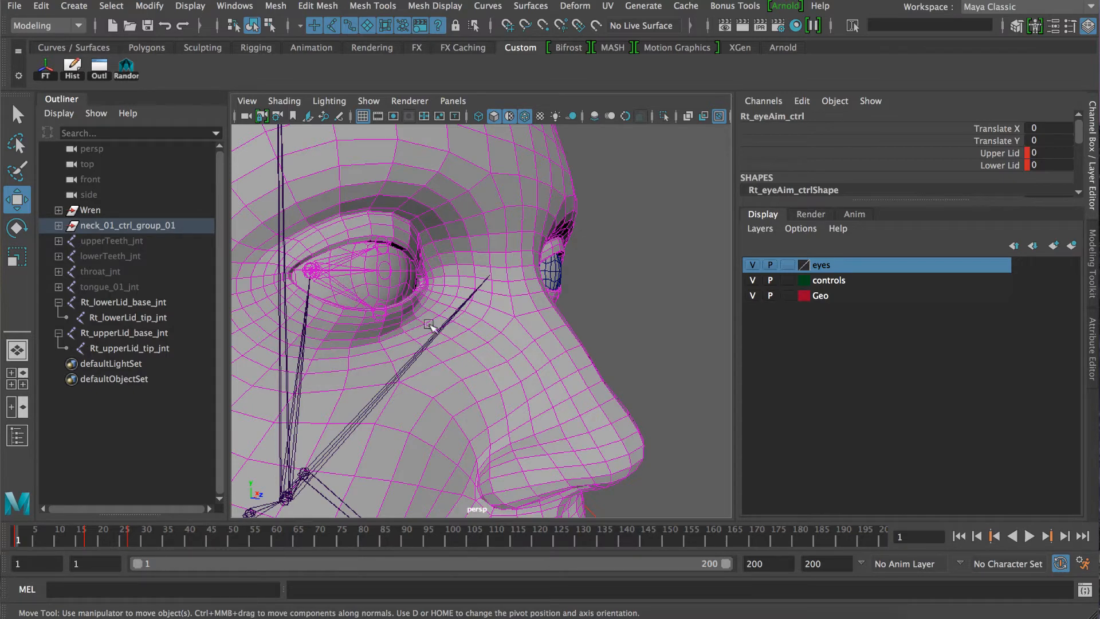
pyautogui.keyDown('alt'); pyautogui.moveTo(440, 324); pyautogui.dragTo(364, 305, button='right'); pyautogui.keyUp('alt')
pyautogui.keyDown('alt'); pyautogui.moveTo(430, 327); pyautogui.dragTo(457, 334); pyautogui.keyUp('alt')
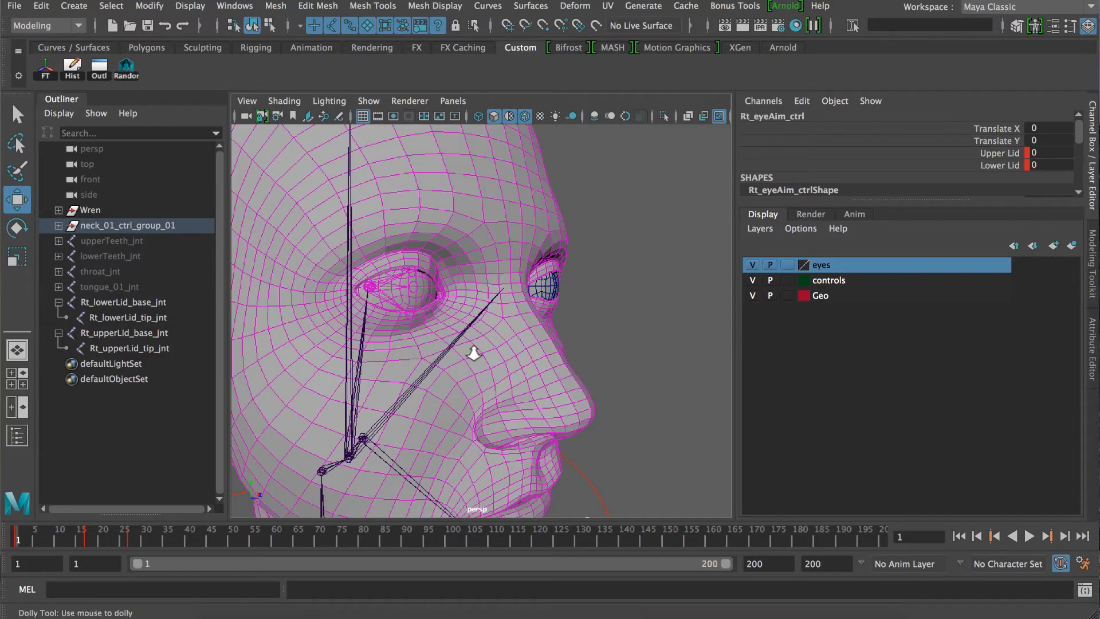
pyautogui.keyDown('alt'); pyautogui.moveTo(457, 333); pyautogui.dragTo(406, 329, button='right'); pyautogui.keyUp('alt')
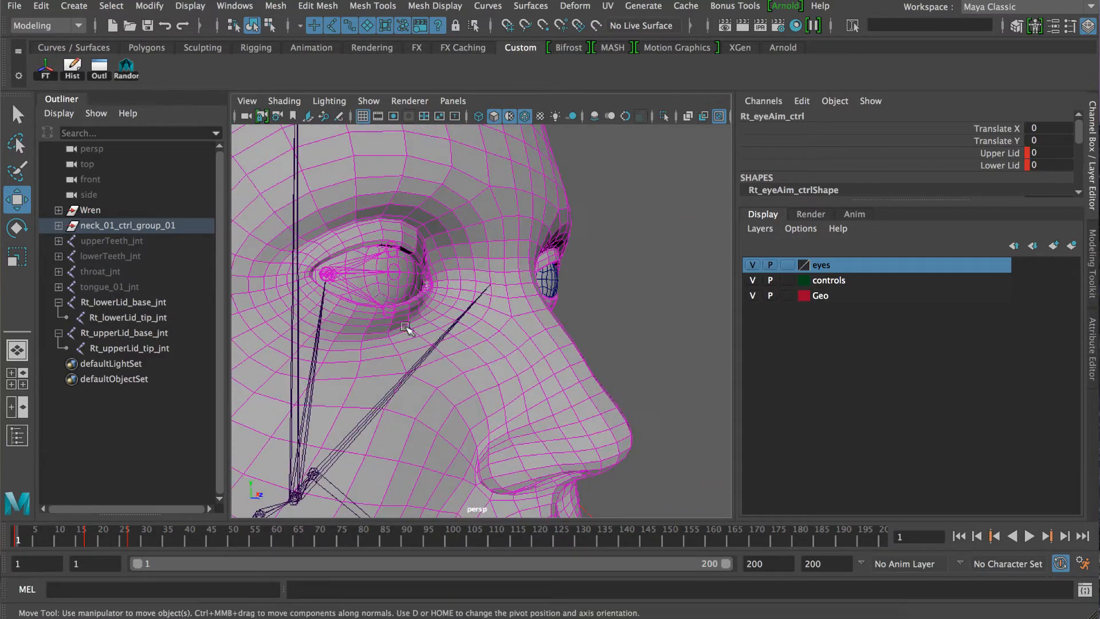
pyautogui.click(363, 277)
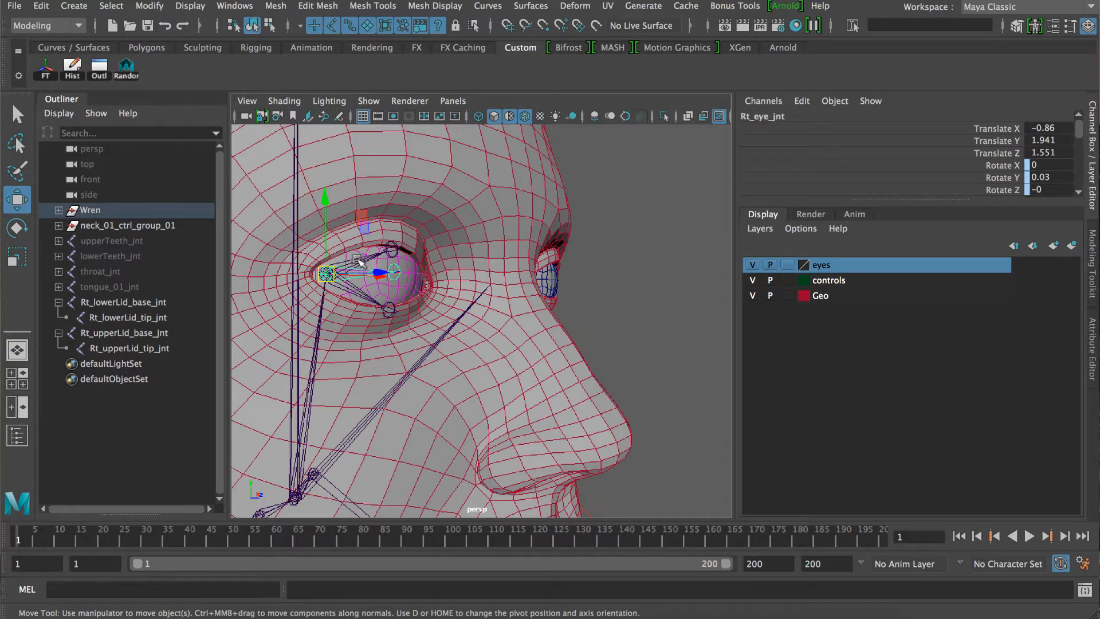
pyautogui.click(359, 299)
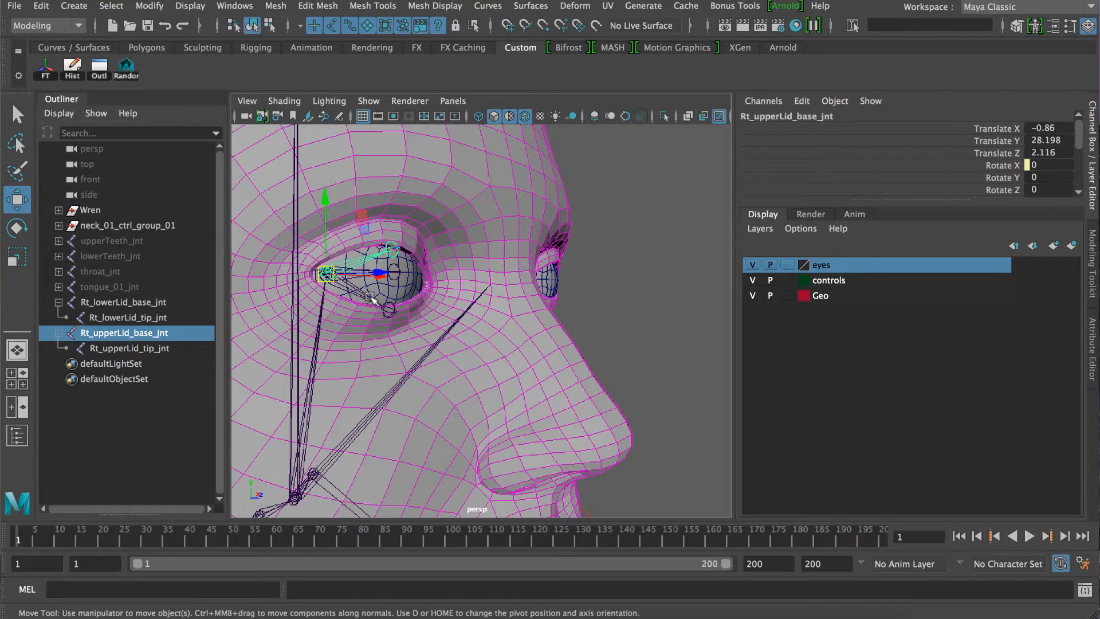
pyautogui.click(354, 292)
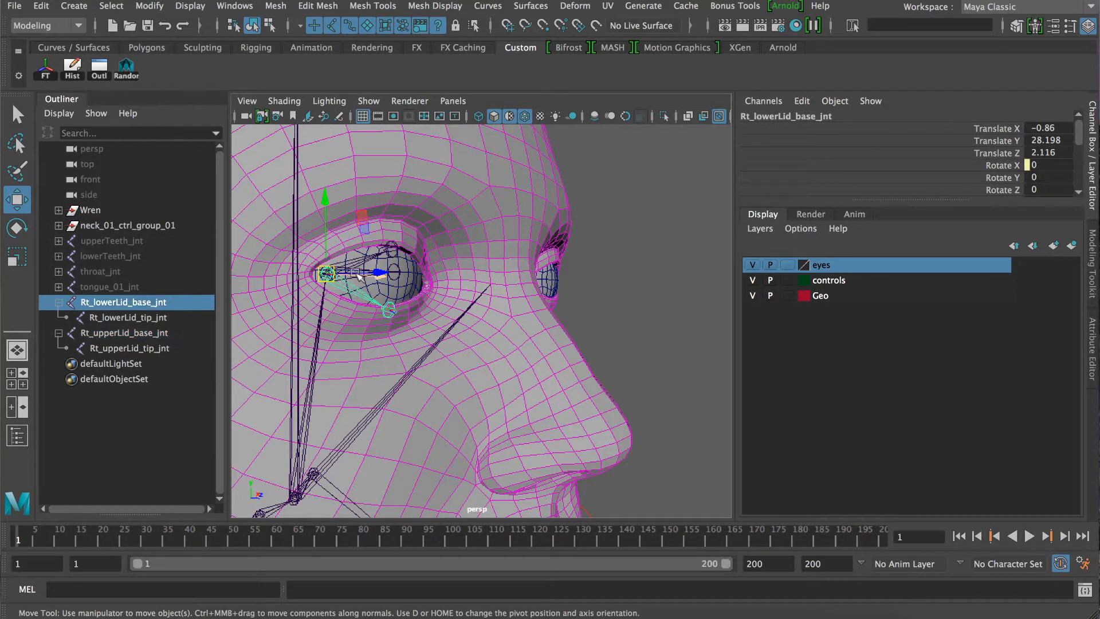
pyautogui.click(356, 261)
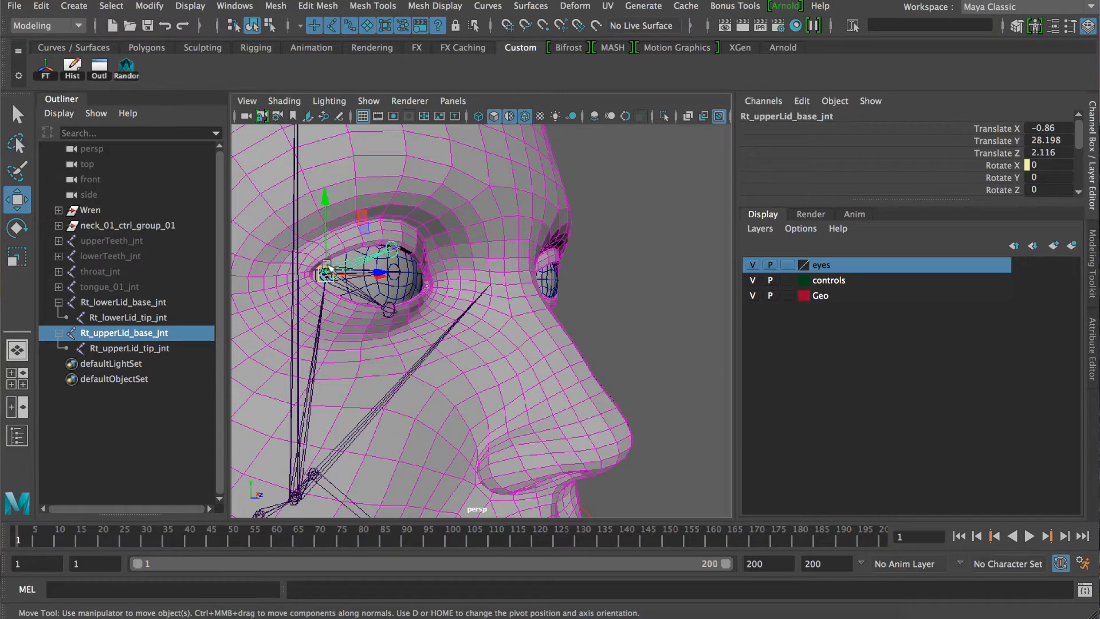
# Compare the right upper-lid and lower-lid base joints in the Outliner, including the lower-lid tip joint.
pyautogui.click(99, 335)
pyautogui.click(104, 302)
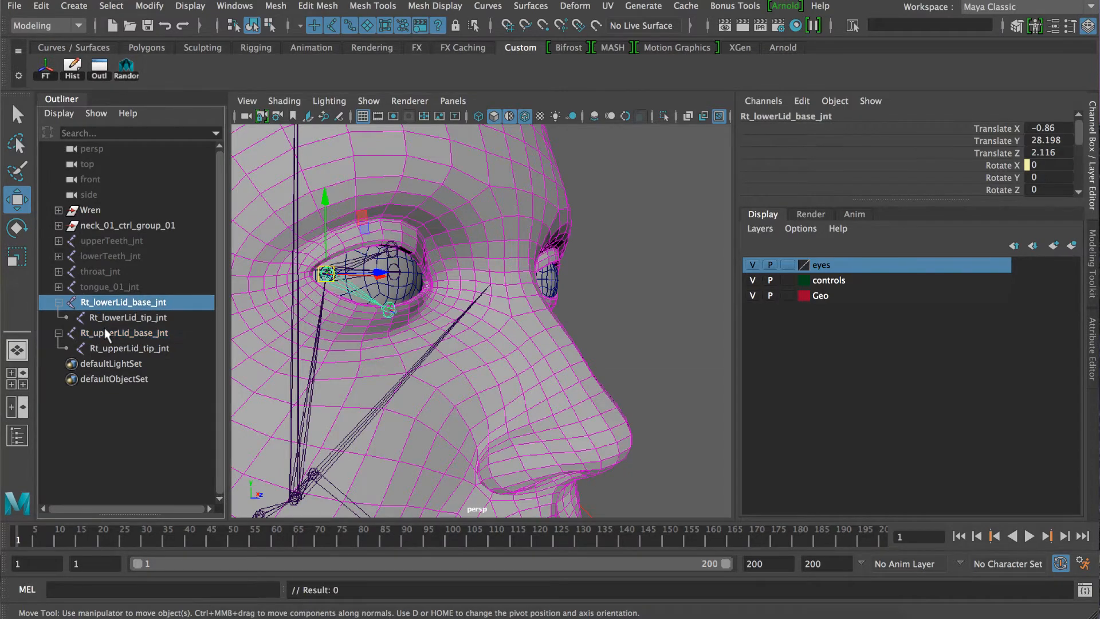
pyautogui.click(105, 329)
pyautogui.click(107, 304)
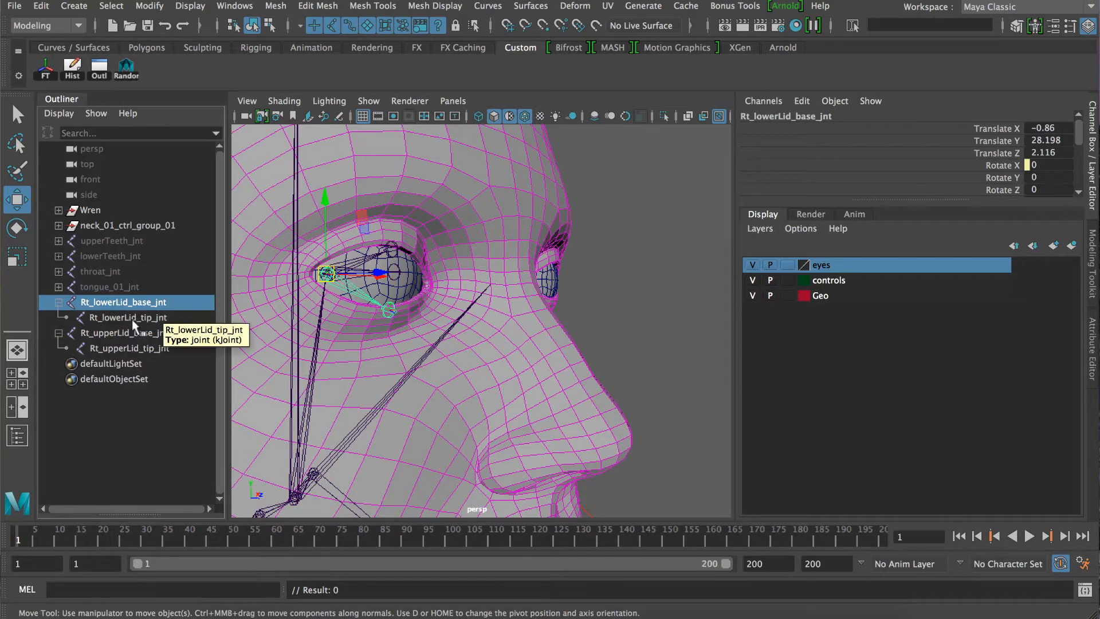
pyautogui.click(147, 317)
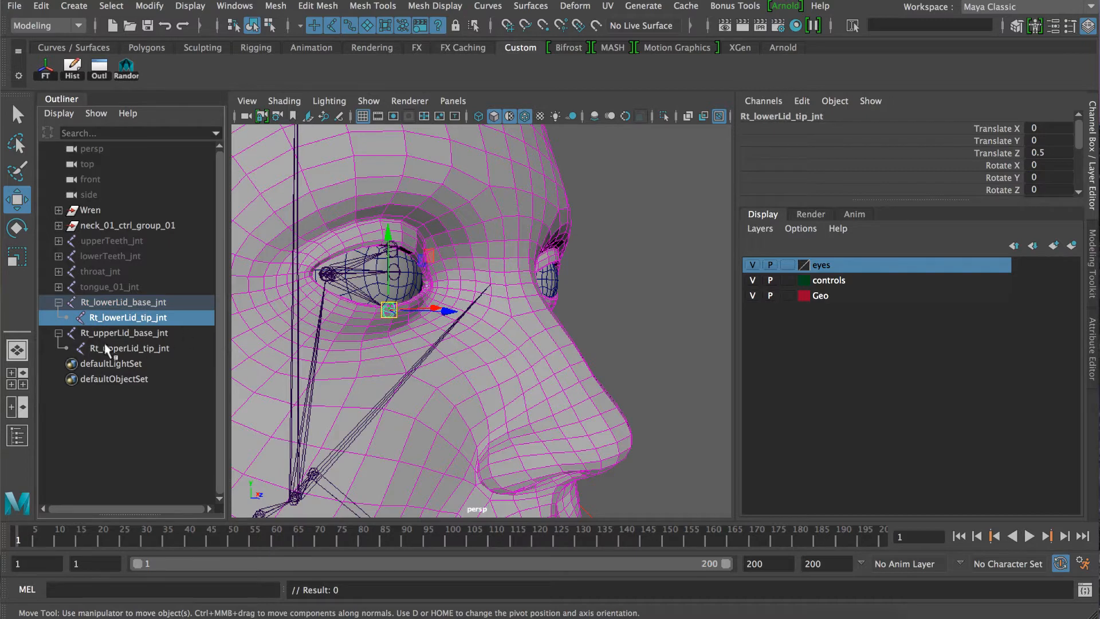
# Collapse the right lower-lid and upper-lid joint hierarchies in the Outliner and inspect their base joints alternately.
pyautogui.click(63, 333)
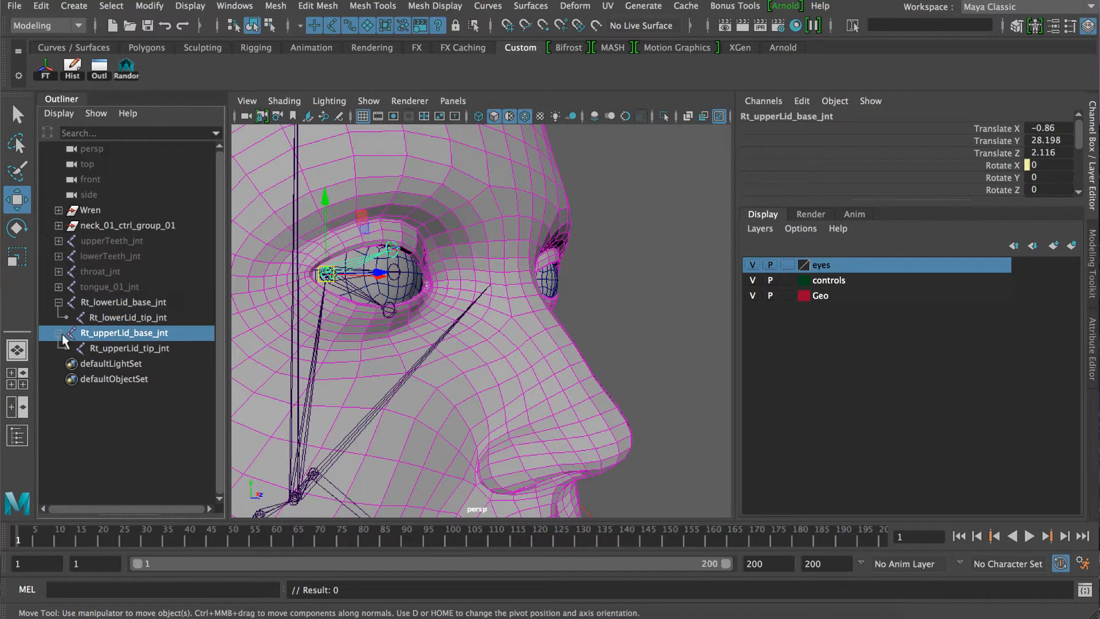
pyautogui.click(59, 332)
pyautogui.click(58, 303)
pyautogui.click(92, 304)
pyautogui.click(100, 318)
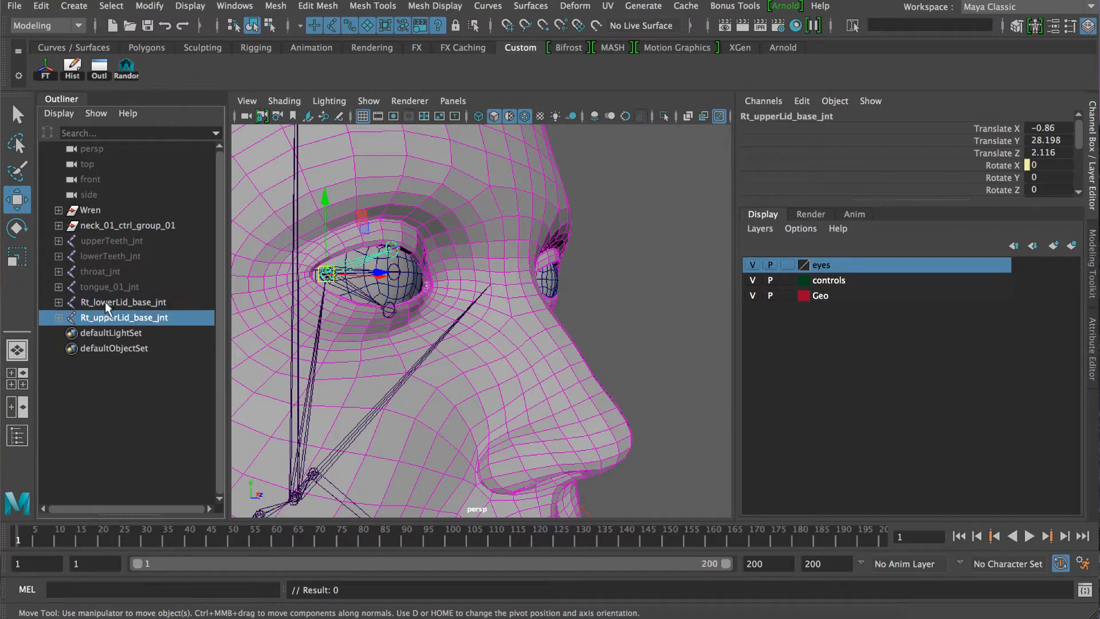
pyautogui.click(105, 303)
pyautogui.click(108, 319)
pyautogui.click(109, 303)
pyautogui.click(110, 318)
pyautogui.click(109, 304)
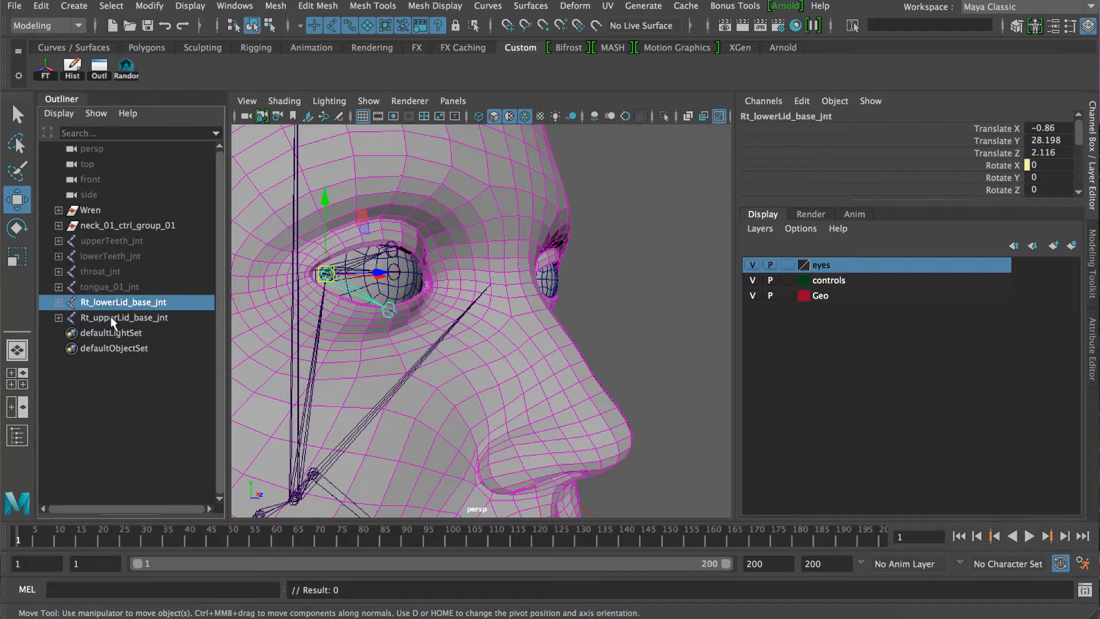
pyautogui.click(112, 314)
pyautogui.click(113, 305)
# Select the right eye aim control and preview its eyelid animation over the opening frames.
pyautogui.scroll(-5, 674, 253)
pyautogui.scroll(3, 661, 279)
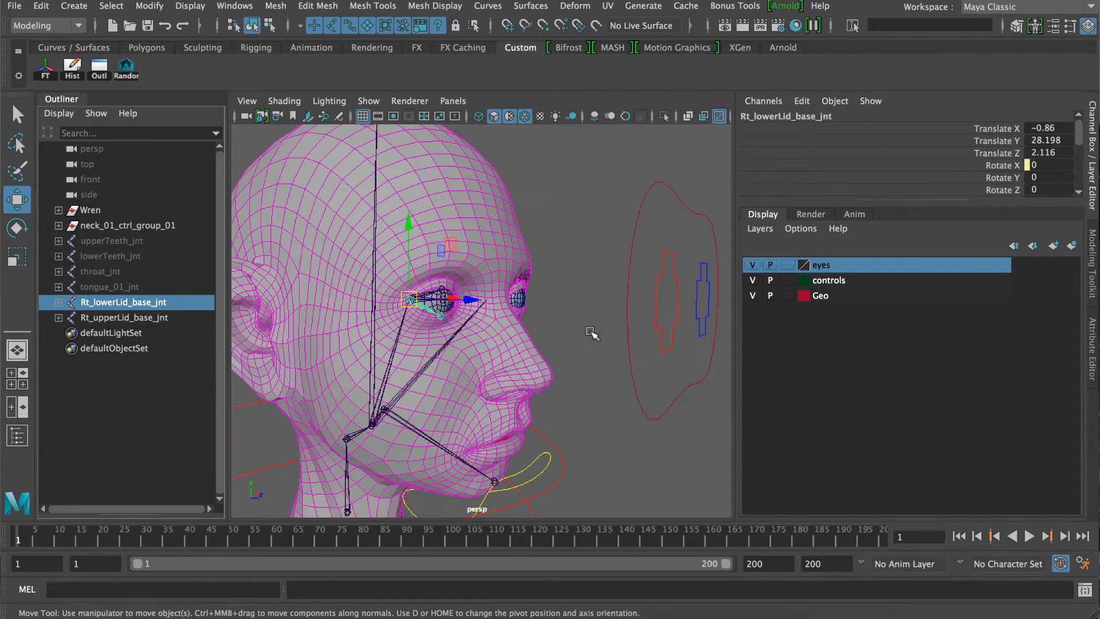
pyautogui.click(665, 276)
pyautogui.scroll(4, 494, 295)
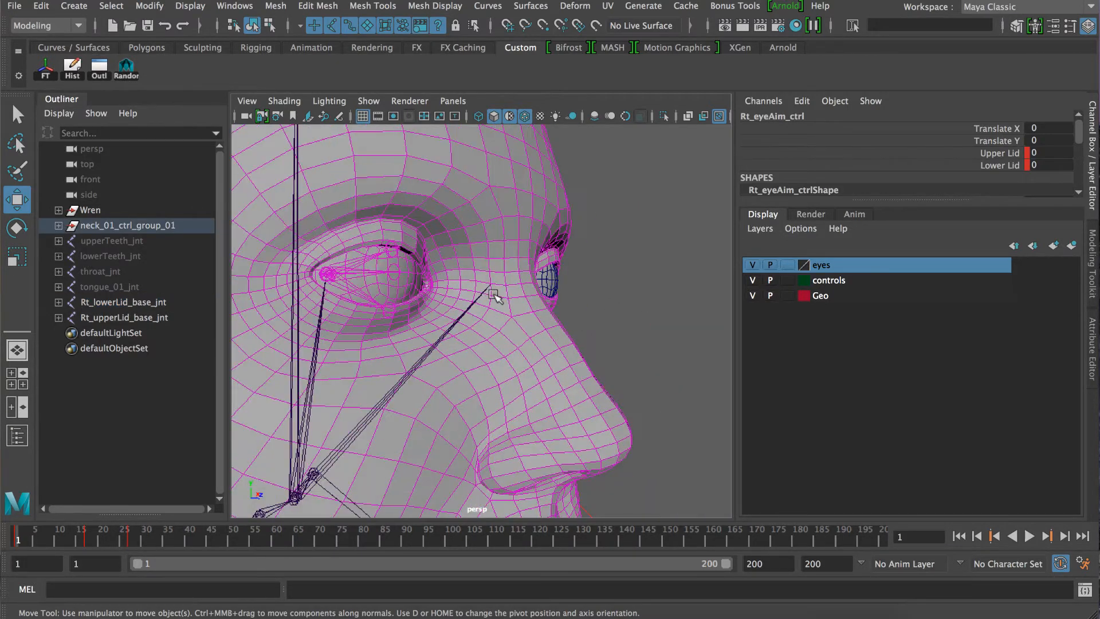
pyautogui.moveTo(30, 541)
pyautogui.mouseDown()
pyautogui.moveTo(59, 539)
pyautogui.moveTo(18, 540)
pyautogui.mouseUp()
# Duplicate the Rt_lowerLid_base_jnt and Rt_upperLid_base_jnt joint chains.
pyautogui.click(114, 302)
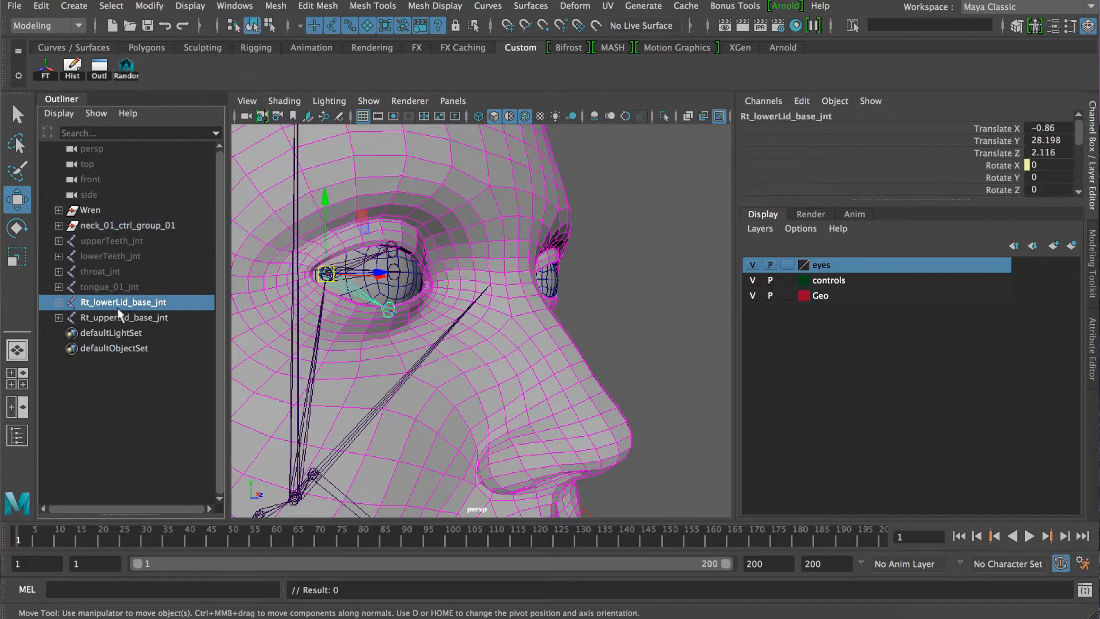
pyautogui.hotkey('ctrl', 'd')
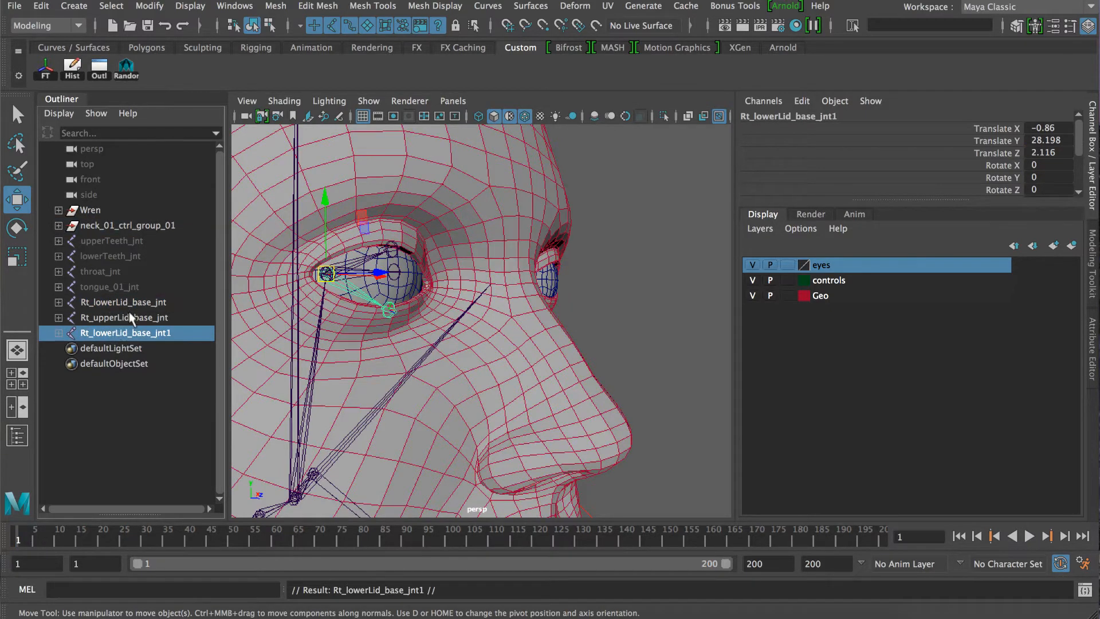
pyautogui.click(114, 320)
pyautogui.hotkey('ctrl', 'd')
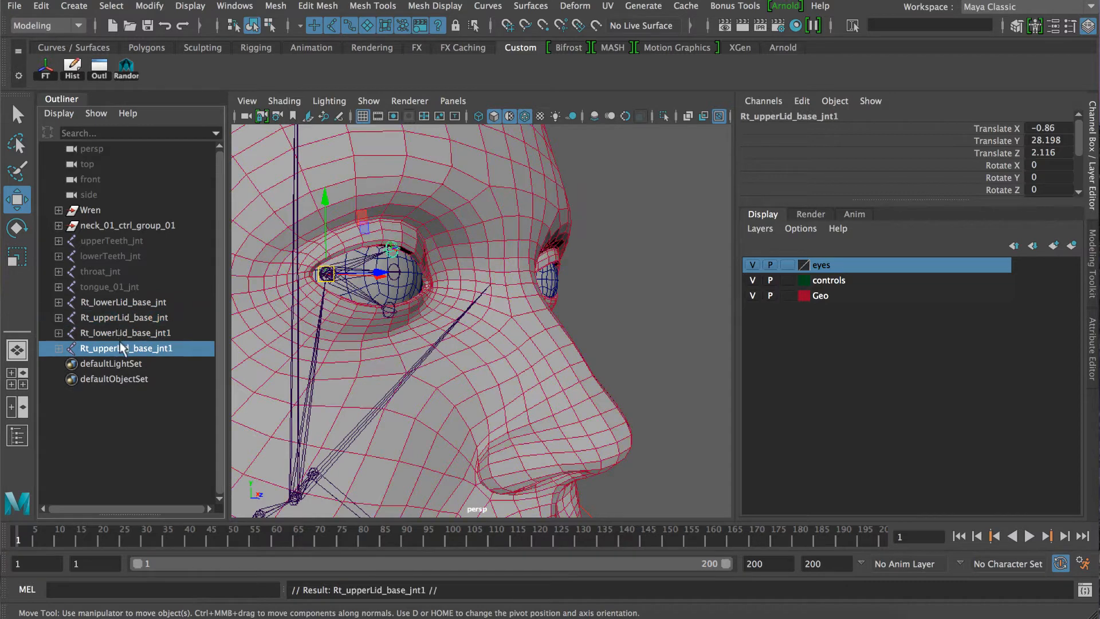
# Delete the tip joints under the duplicated lower-lid and upper-lid base joints.
pyautogui.click(58, 333)
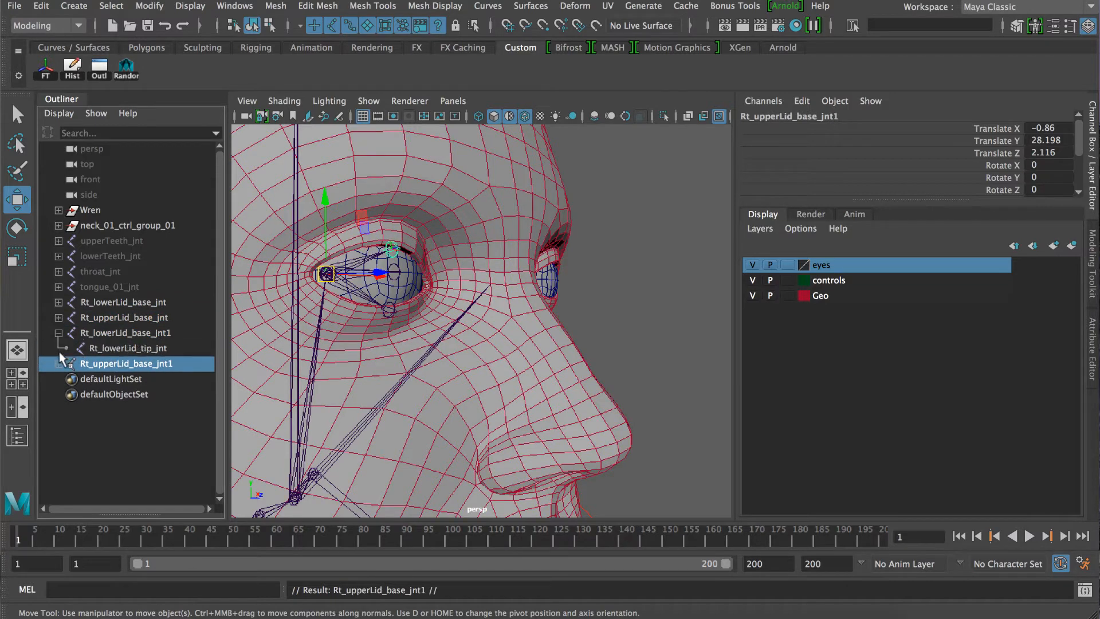
pyautogui.click(59, 363)
pyautogui.click(119, 377)
pyautogui.keyDown('ctrl'); pyautogui.click(123, 348); pyautogui.keyUp('ctrl')
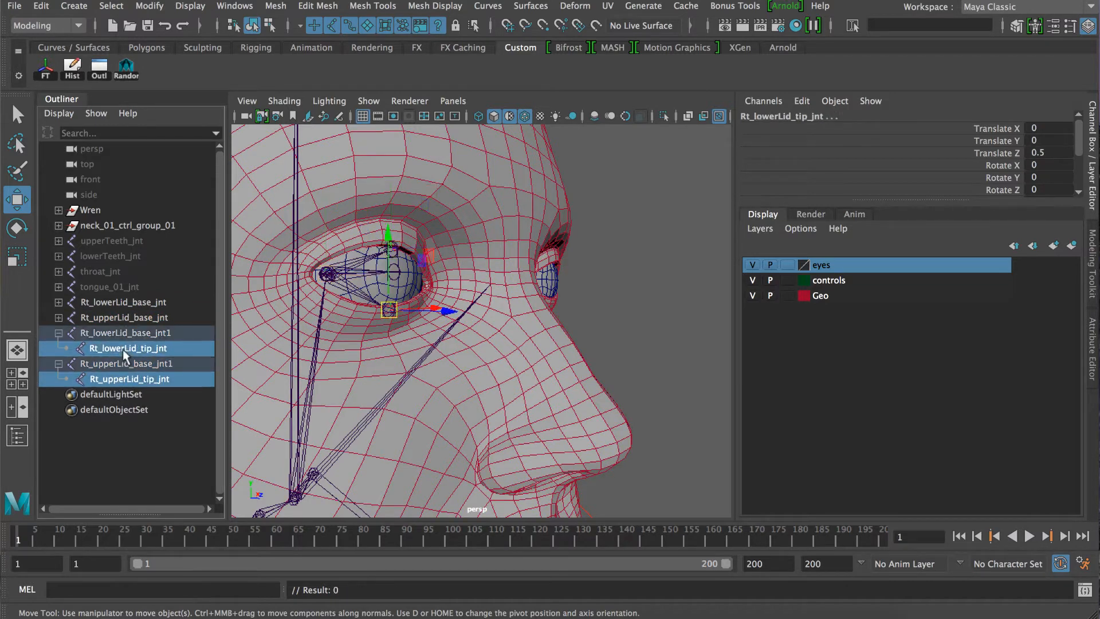
pyautogui.press('Delete')
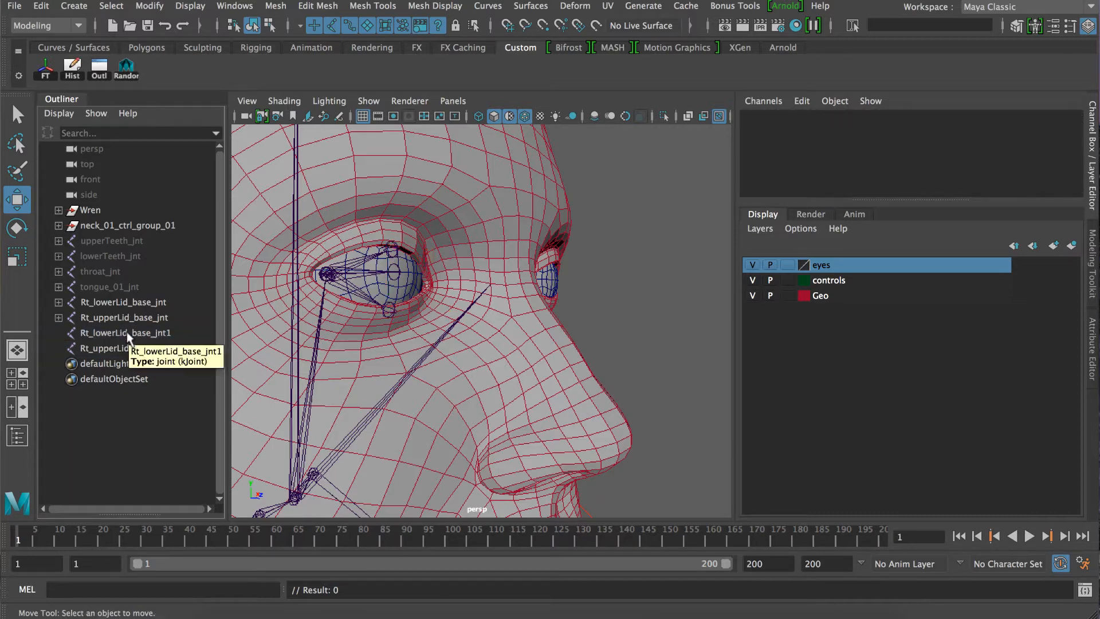
# Rename the duplicated lower-lid base joint Rt_lowerLid_base_jnt1 as Rt_lowerLid_fleshy_jnt.
pyautogui.click(127, 335)
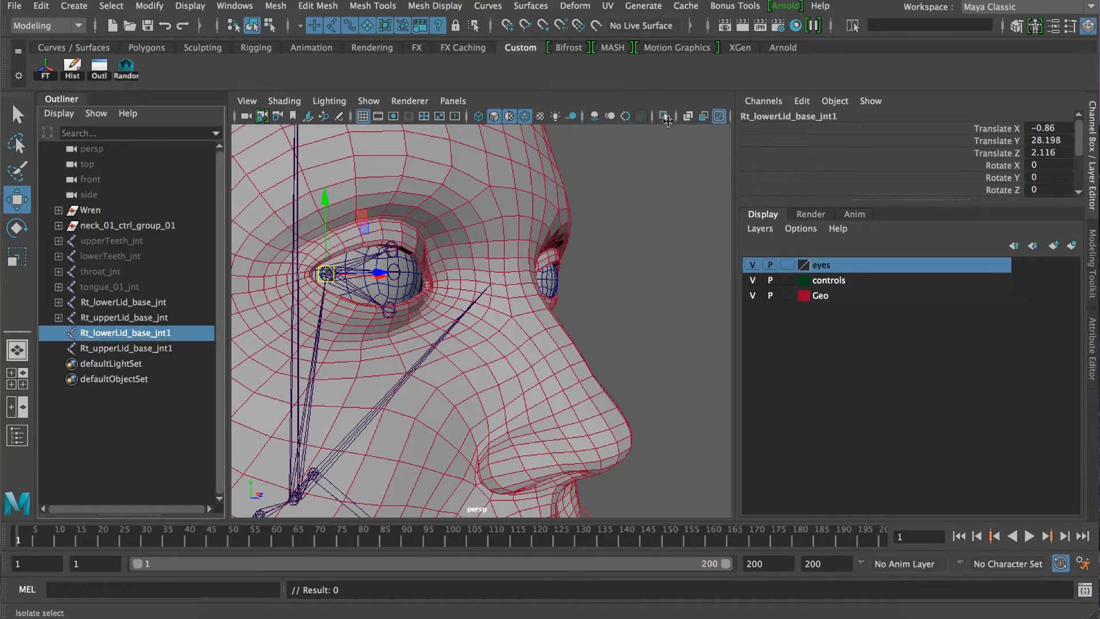
pyautogui.click(840, 117)
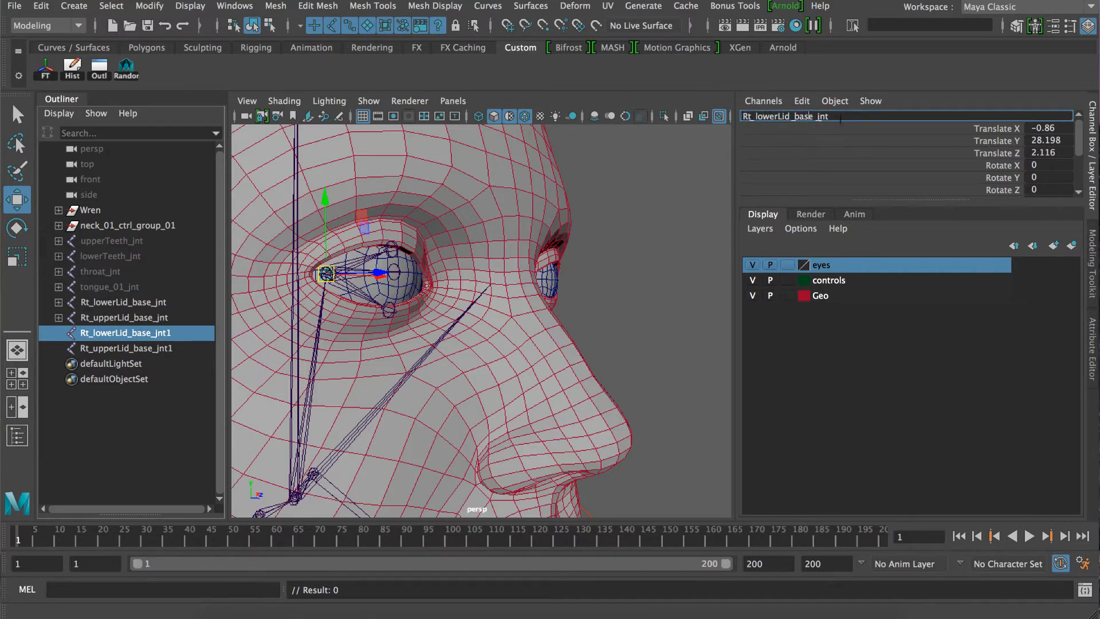
pyautogui.press('BackSpace')
pyautogui.press('BackSpace')
pyautogui.press('BackSpace')
pyautogui.press('BackSpace')
pyautogui.write('fleshy')
pyautogui.press('Return')
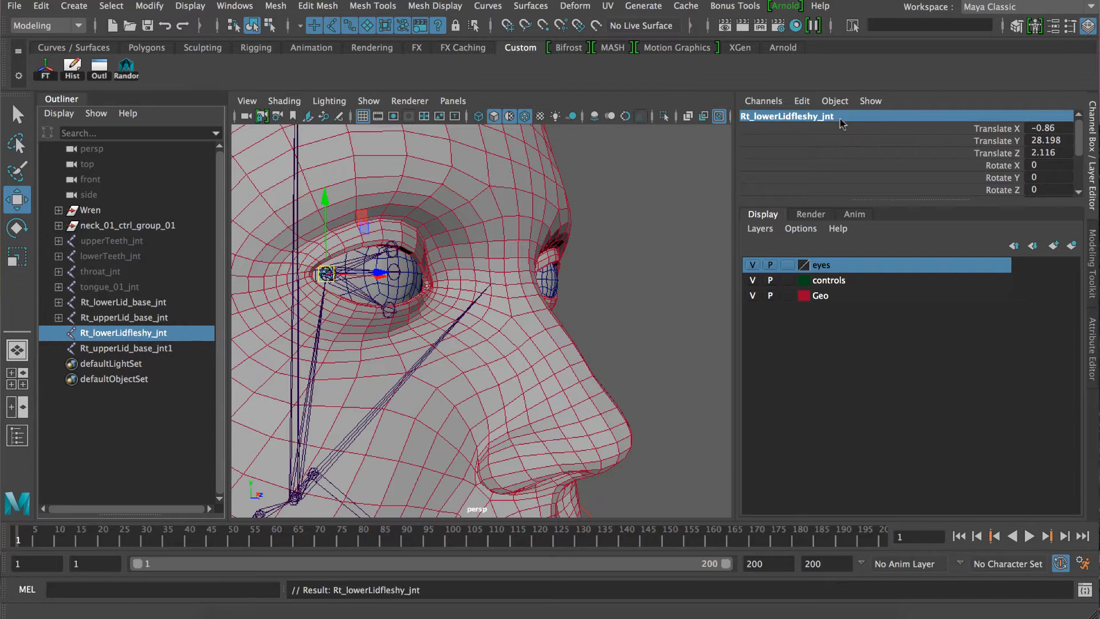
pyautogui.click(825, 116)
pyautogui.click(792, 116)
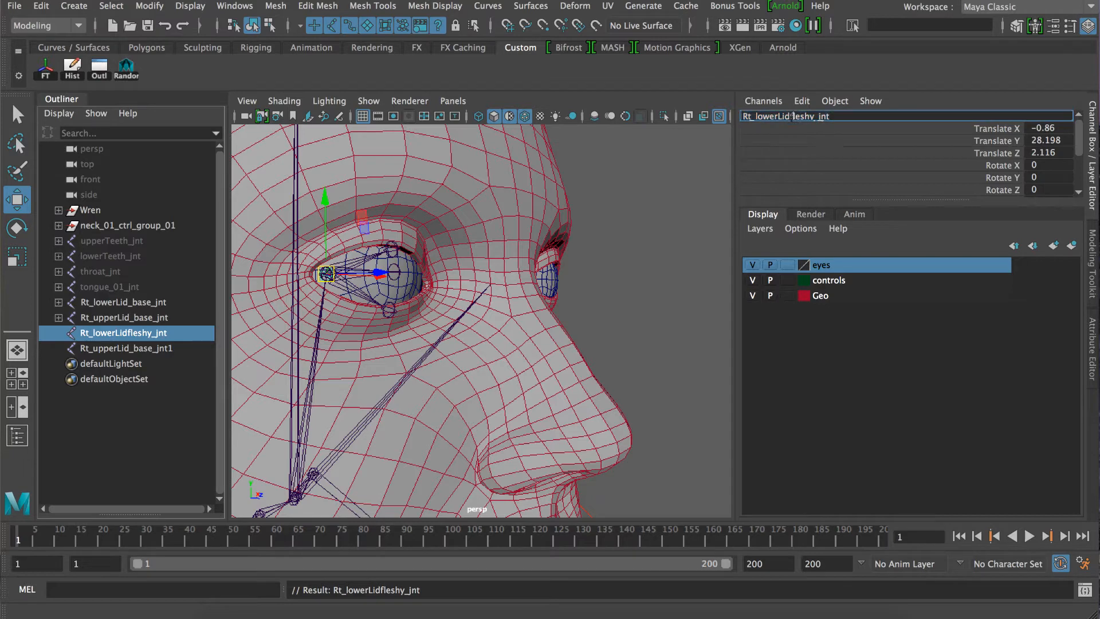
pyautogui.write('_')
pyautogui.press('Return')
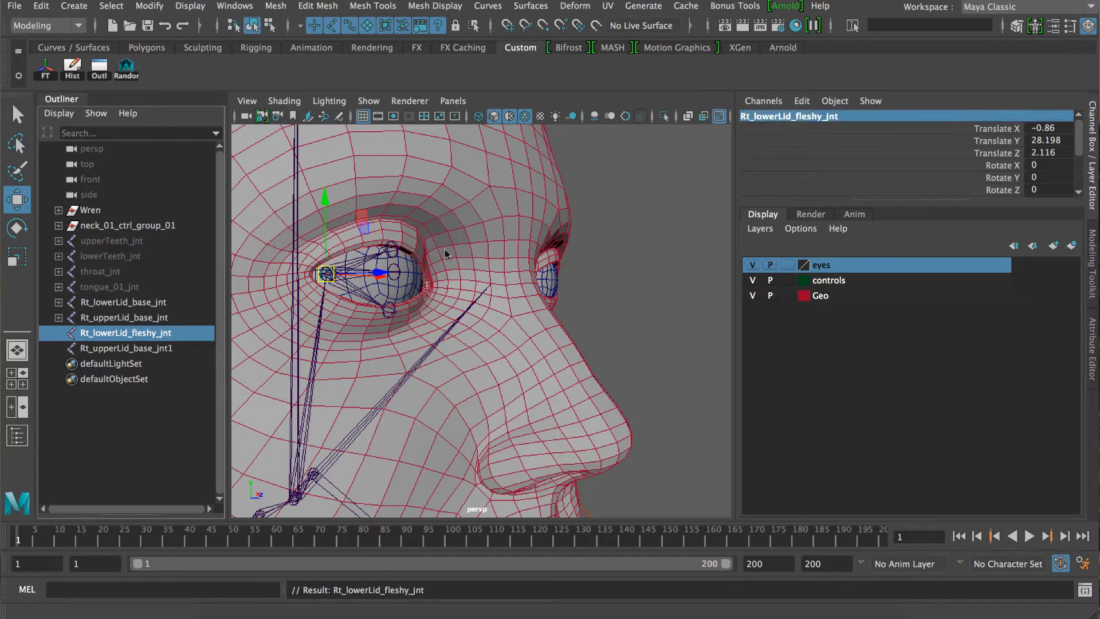
# Rename the duplicated upper-lid base joint Rt_upperLid_base_jnt1 as Rt_upperLid_fleshy_jnt.
pyautogui.click(152, 350)
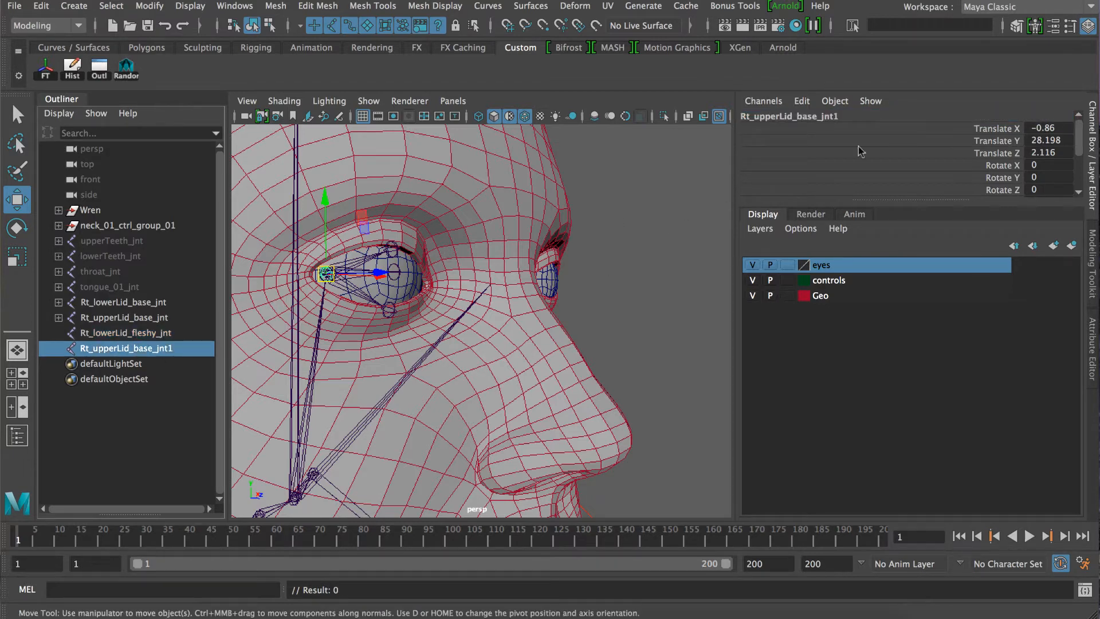
pyautogui.click(837, 117)
pyautogui.click(837, 117)
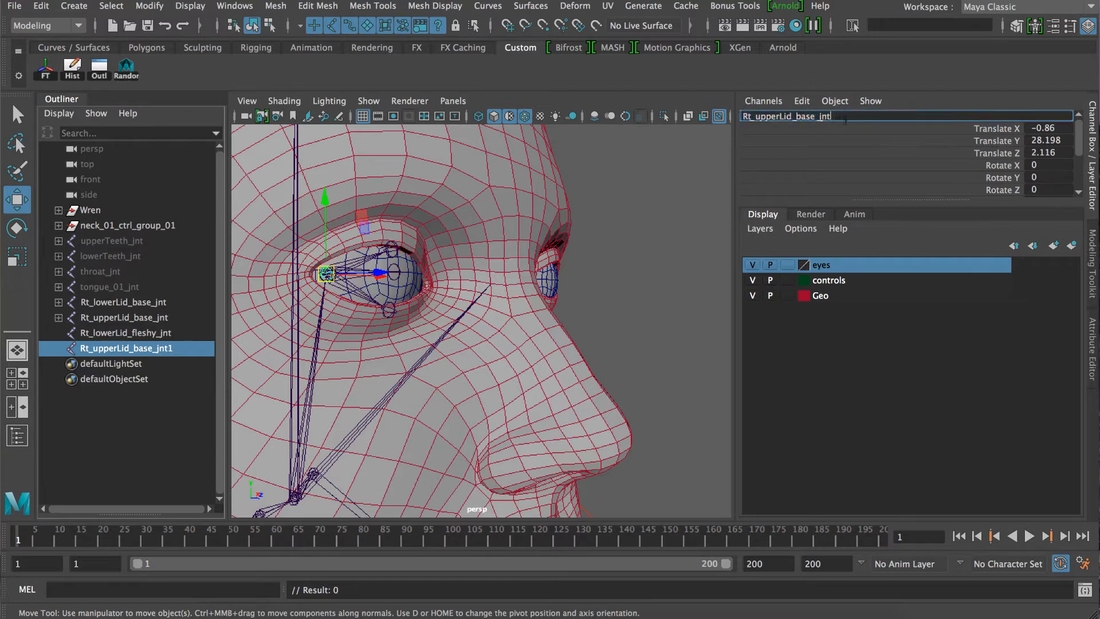
pyautogui.press('BackSpace')
pyautogui.press('BackSpace')
pyautogui.press('BackSpace')
pyautogui.press('BackSpace')
pyautogui.write('fleshy')
pyautogui.press('Return')
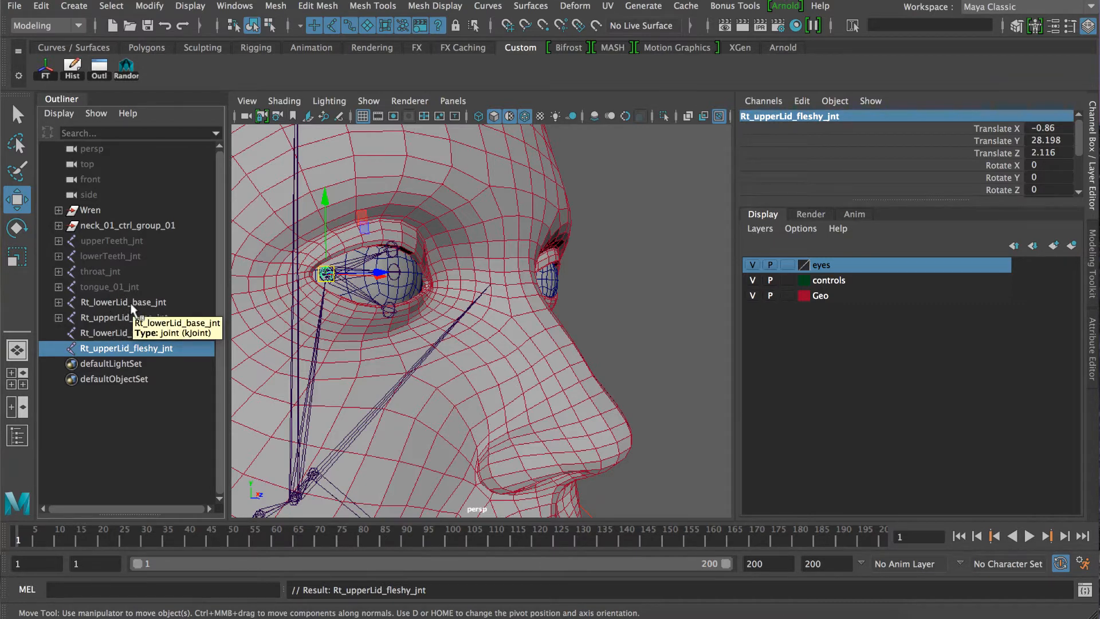
# Parent Rt_lowerLid_base_jnt under Rt_lowerLid_fleshy_jnt and Rt_upperLid_base_jnt under Rt_upperLid_fleshy_jnt.
pyautogui.click(90, 351)
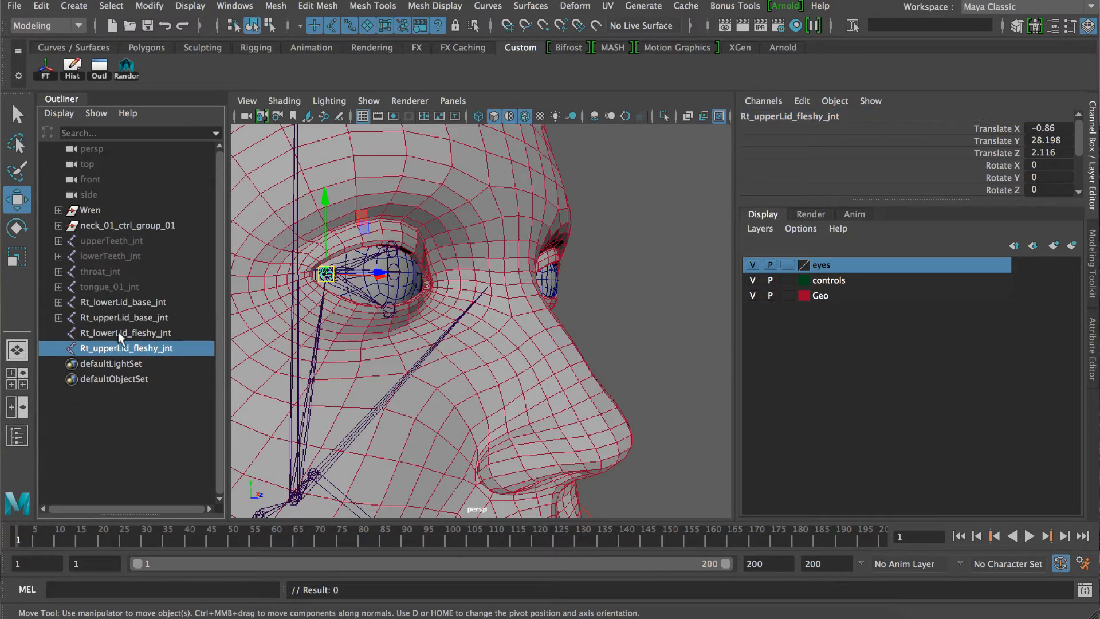
pyautogui.click(117, 307)
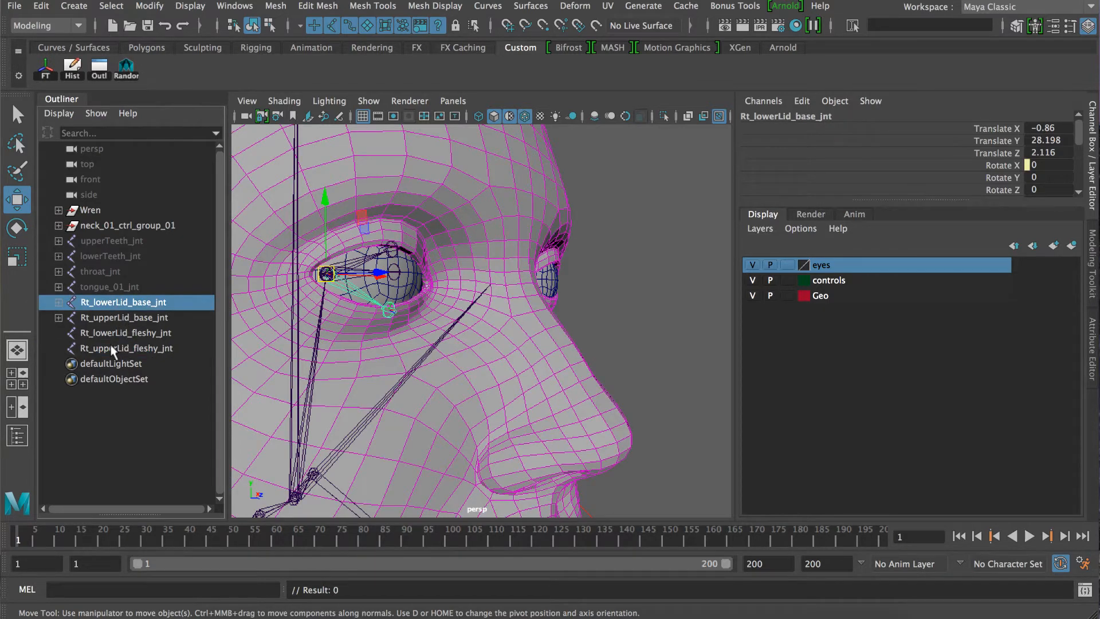
pyautogui.keyDown('ctrl'); pyautogui.click(122, 333); pyautogui.keyUp('ctrl')
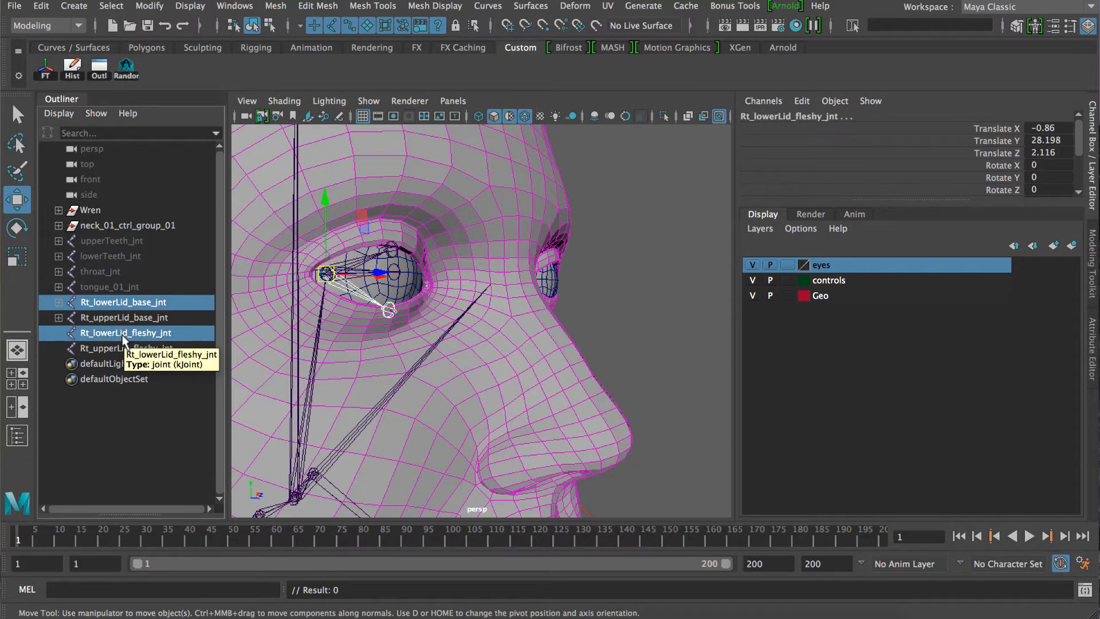
pyautogui.press('p')
pyautogui.click(118, 302)
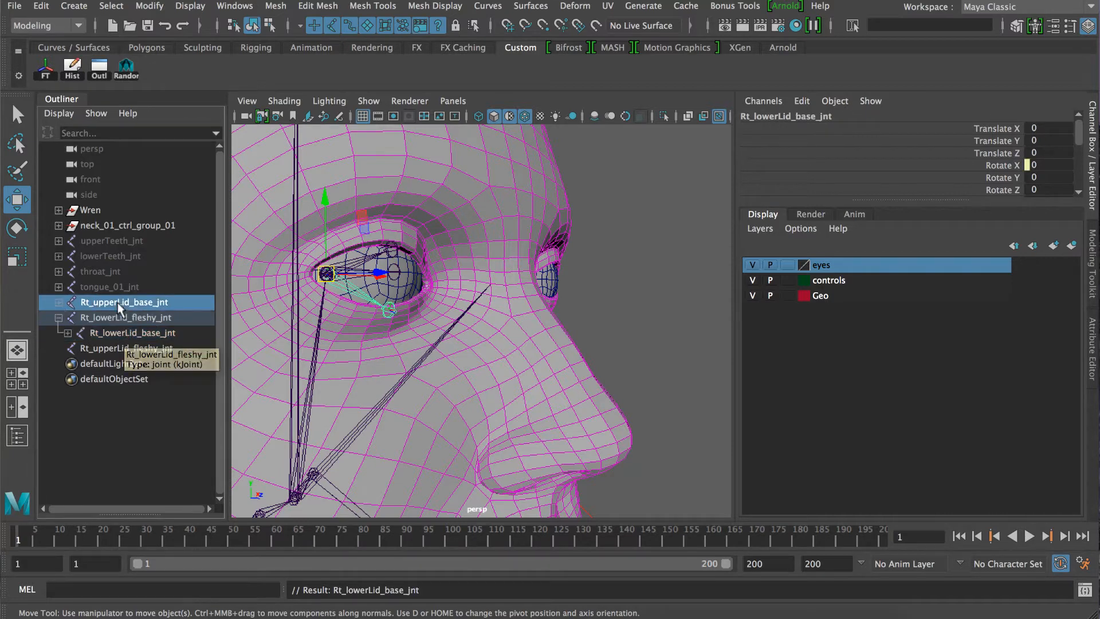
pyautogui.keyDown('ctrl'); pyautogui.click(123, 348); pyautogui.keyUp('ctrl')
pyautogui.press('p')
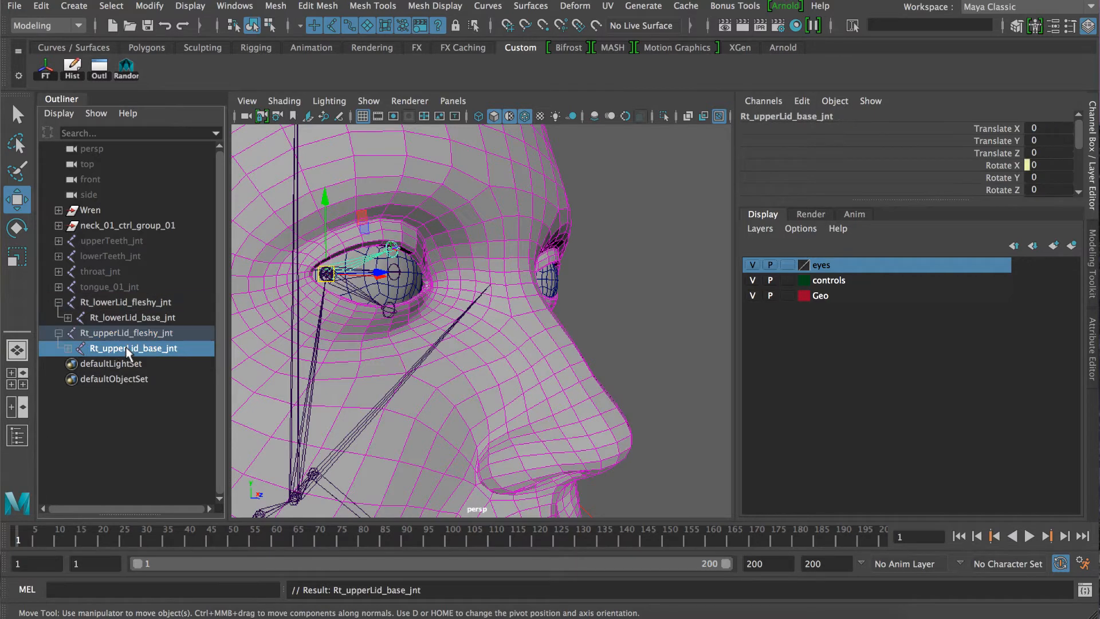
# Expand the upper-lid and lower-lid base joints in the Outliner and inspect the lower-lid fleshy, base and tip joints.
pyautogui.click(68, 348)
pyautogui.click(68, 317)
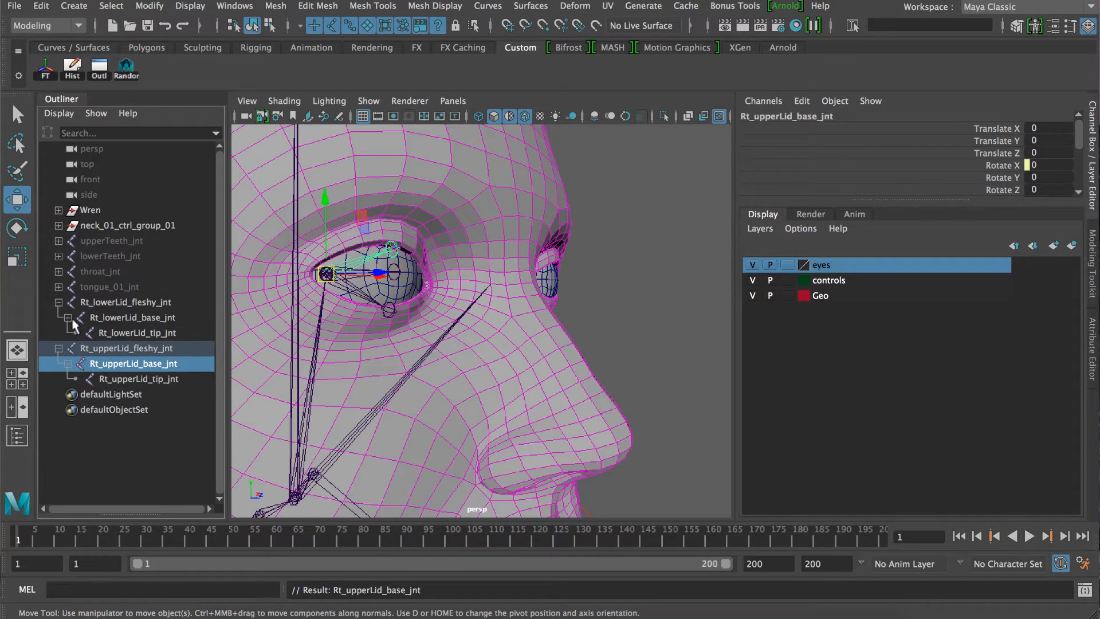
pyautogui.click(115, 303)
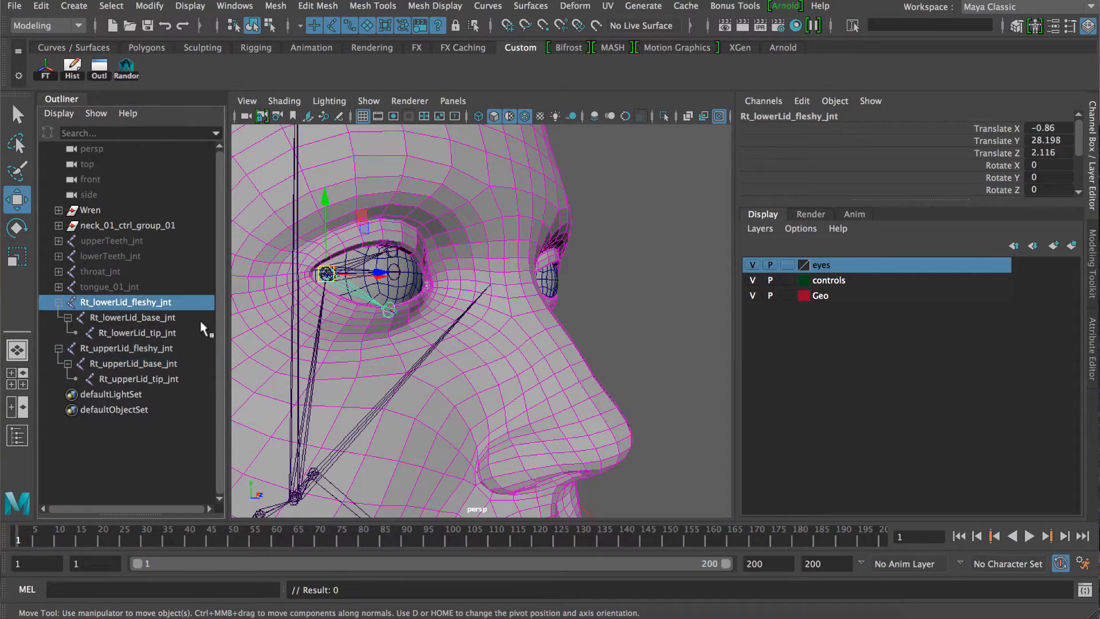
pyautogui.click(125, 318)
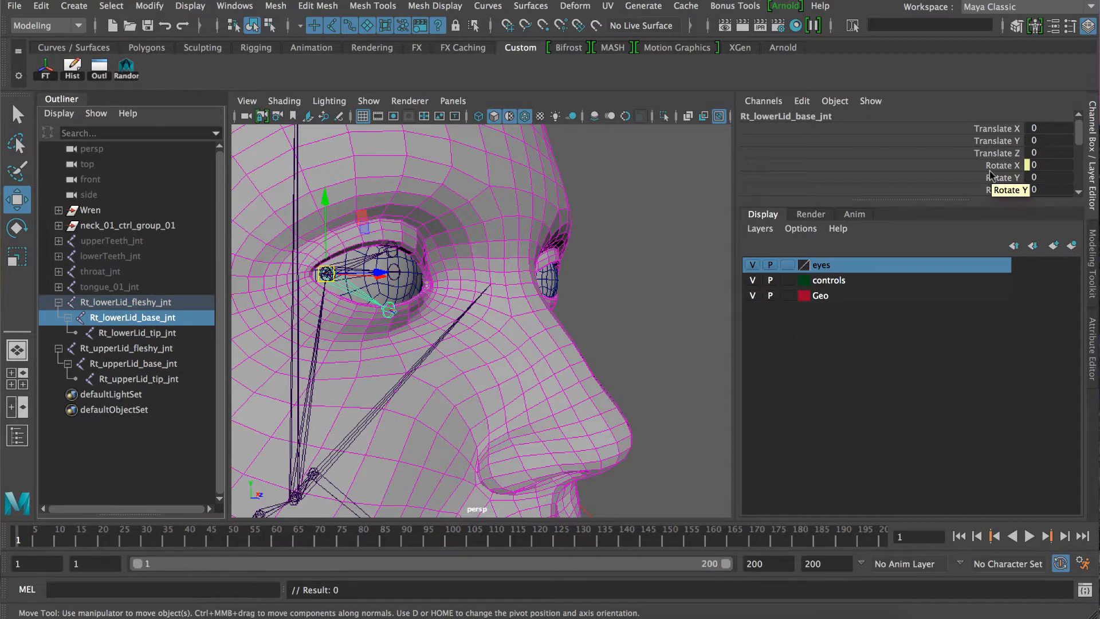
pyautogui.click(148, 334)
pyautogui.click(132, 317)
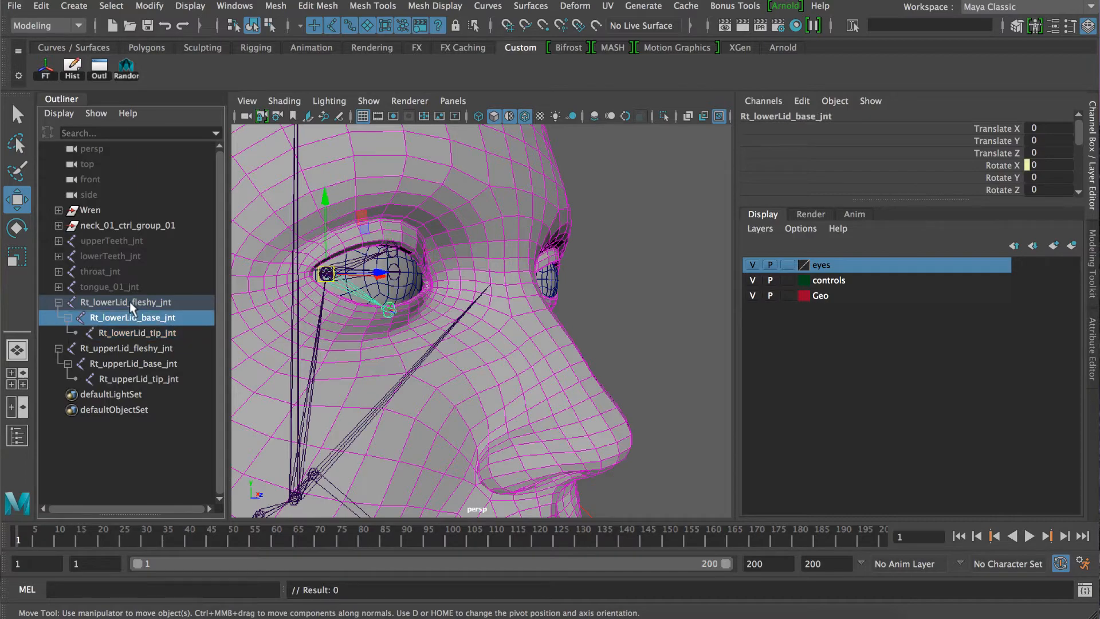
# Test-rotate Rt_lowerLid_fleshy_jnt about its X axis to see its child joints follow, and undo the rotation.
pyautogui.click(129, 301)
pyautogui.keyDown('alt'); pyautogui.moveTo(414, 295); pyautogui.dragTo(420, 293); pyautogui.keyUp('alt')
pyautogui.keyDown('alt'); pyautogui.moveTo(420, 293); pyautogui.dragTo(414, 304, button='right'); pyautogui.keyUp('alt')
pyautogui.keyDown('alt'); pyautogui.moveTo(414, 303); pyautogui.dragTo(421, 298); pyautogui.keyUp('alt')
pyautogui.press('e')
pyautogui.moveTo(351, 233)
pyautogui.mouseDown()
pyautogui.moveTo(358, 246)
pyautogui.moveTo(356, 237)
pyautogui.mouseUp()
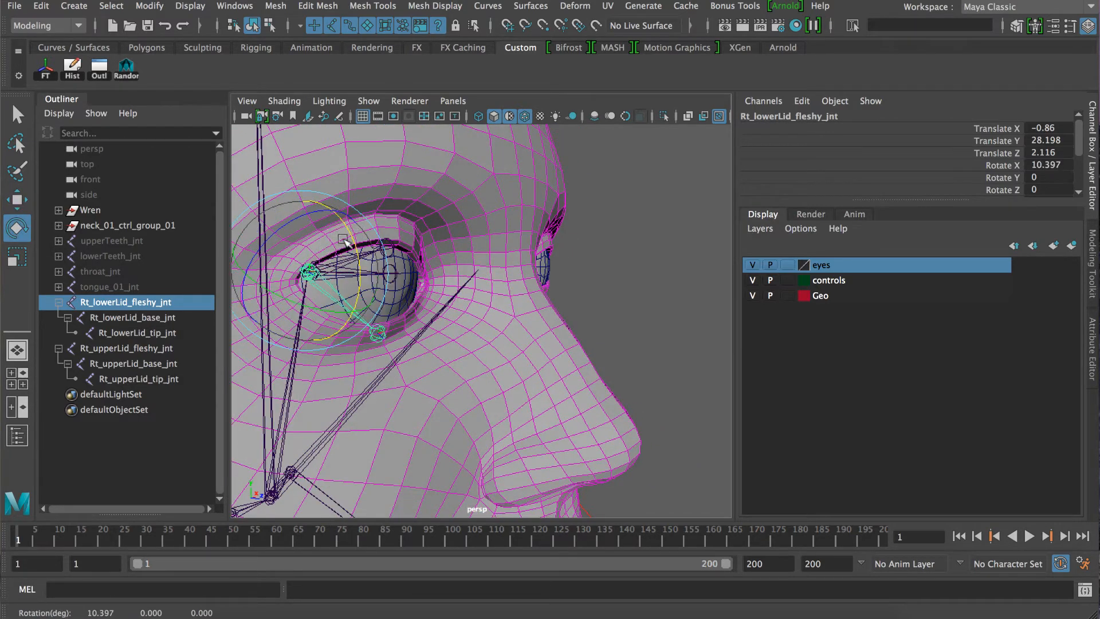
pyautogui.hotkey('ctrl', 'z')
# Compare the lower-lid base joint with its fleshy parent, rotate the fleshy joint freely on all axes, and undo that rotation.
pyautogui.click(159, 318)
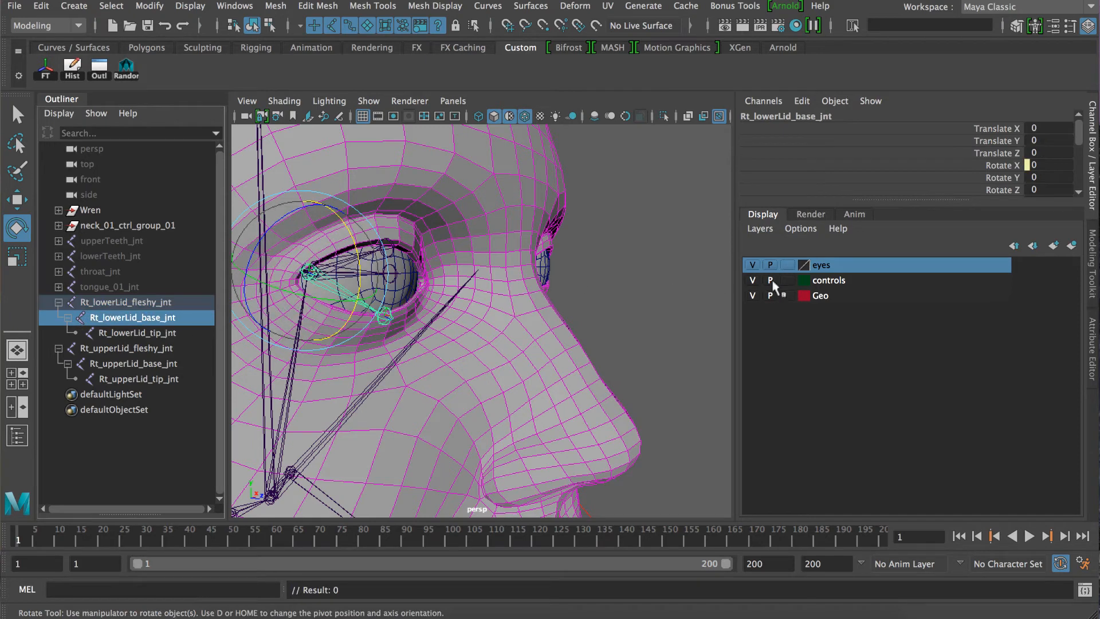
pyautogui.click(155, 301)
pyautogui.moveTo(344, 229); pyautogui.dragTo(302, 267)
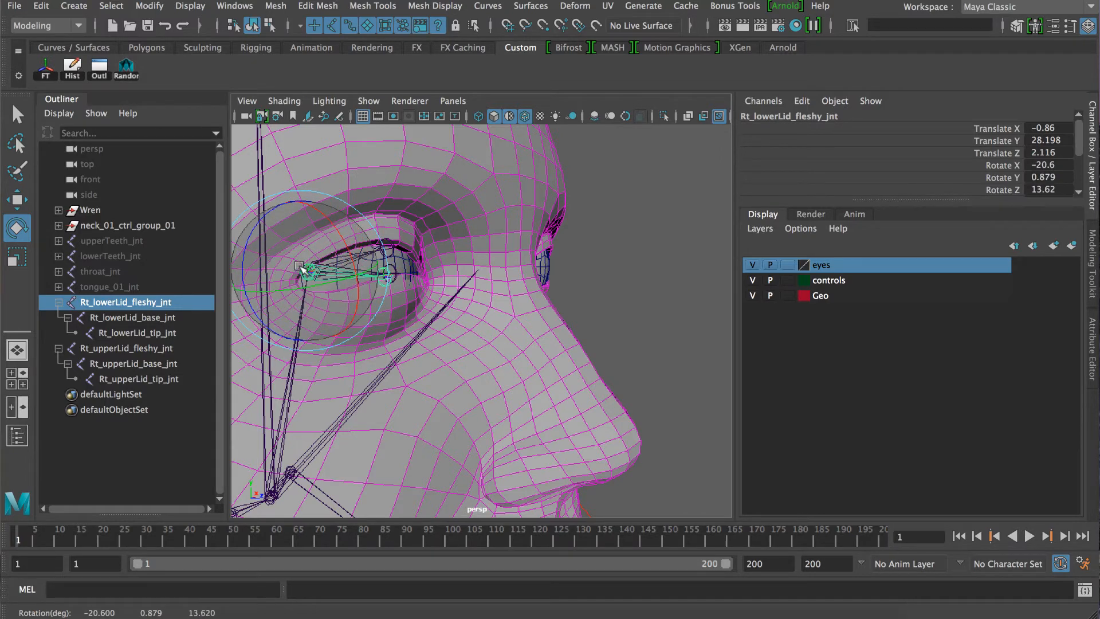
pyautogui.hotkey('ctrl', 'z')
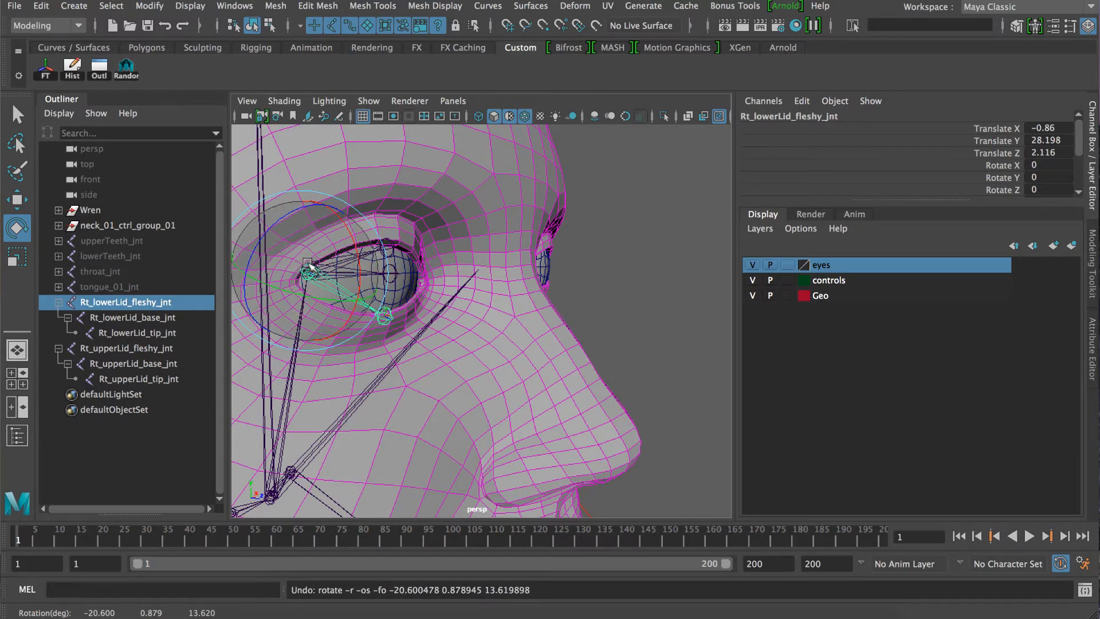
pyautogui.scroll(-4, 313, 262)
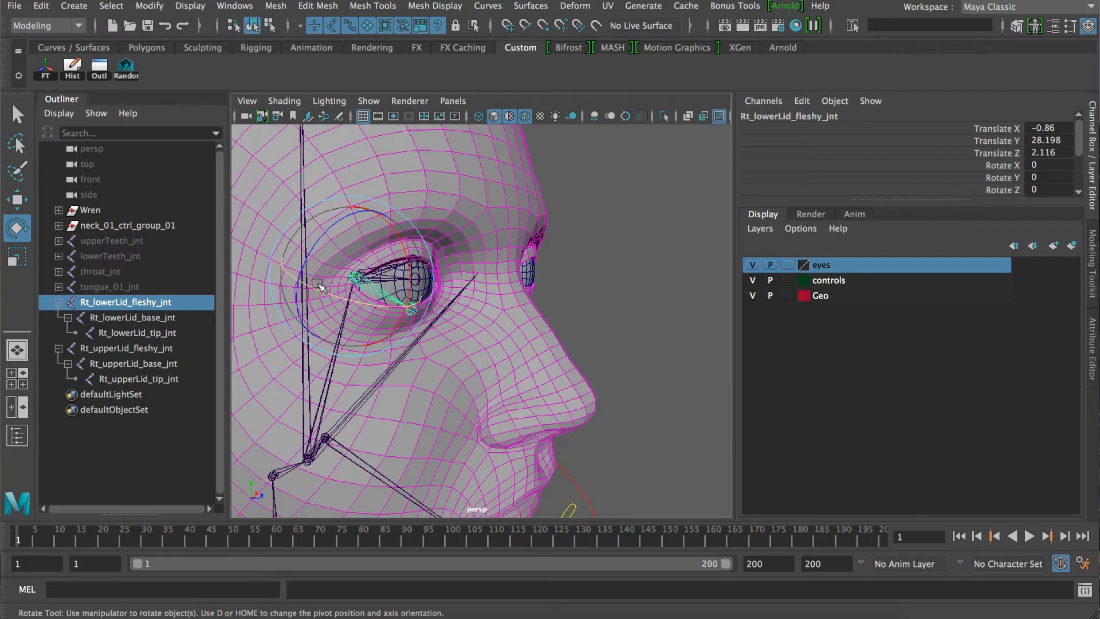
# Collapse the Rt_upperLid_fleshy_jnt and Rt_lowerLid_fleshy_jnt hierarchies in the Outliner and check both parent joints.
pyautogui.click(138, 348)
pyautogui.click(140, 303)
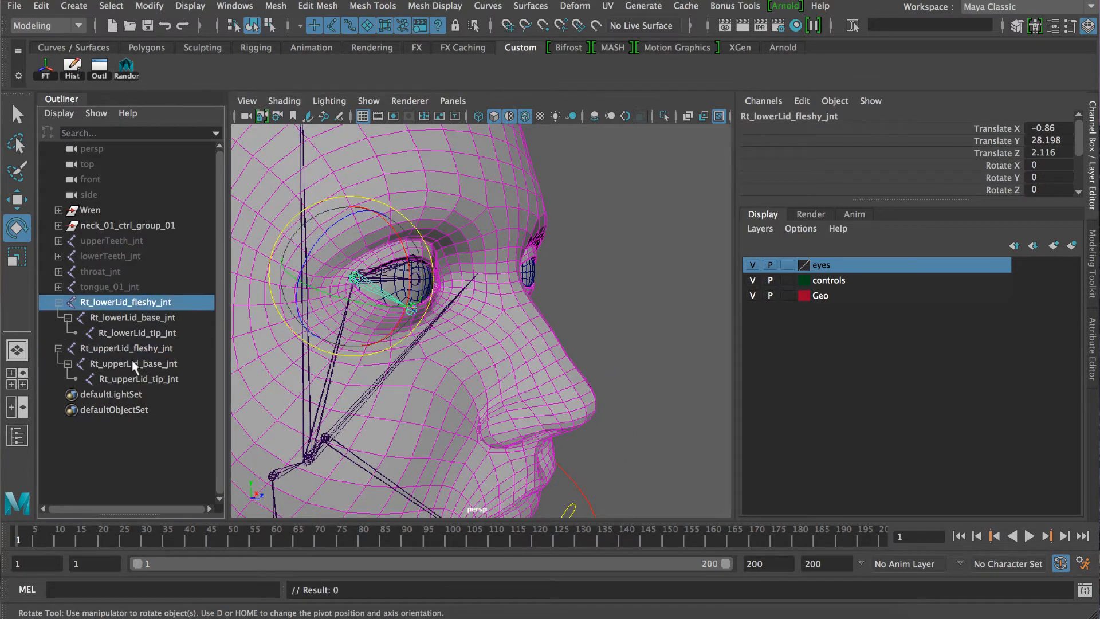
pyautogui.click(103, 349)
pyautogui.click(60, 348)
pyautogui.click(64, 300)
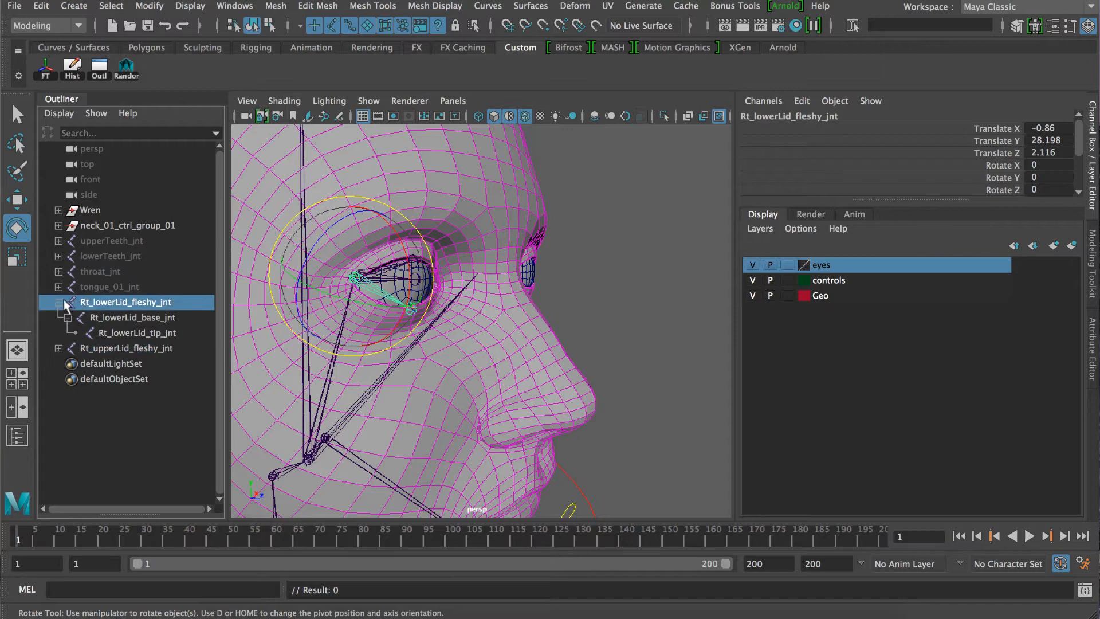
pyautogui.click(59, 302)
pyautogui.click(100, 314)
pyautogui.click(101, 307)
pyautogui.click(104, 313)
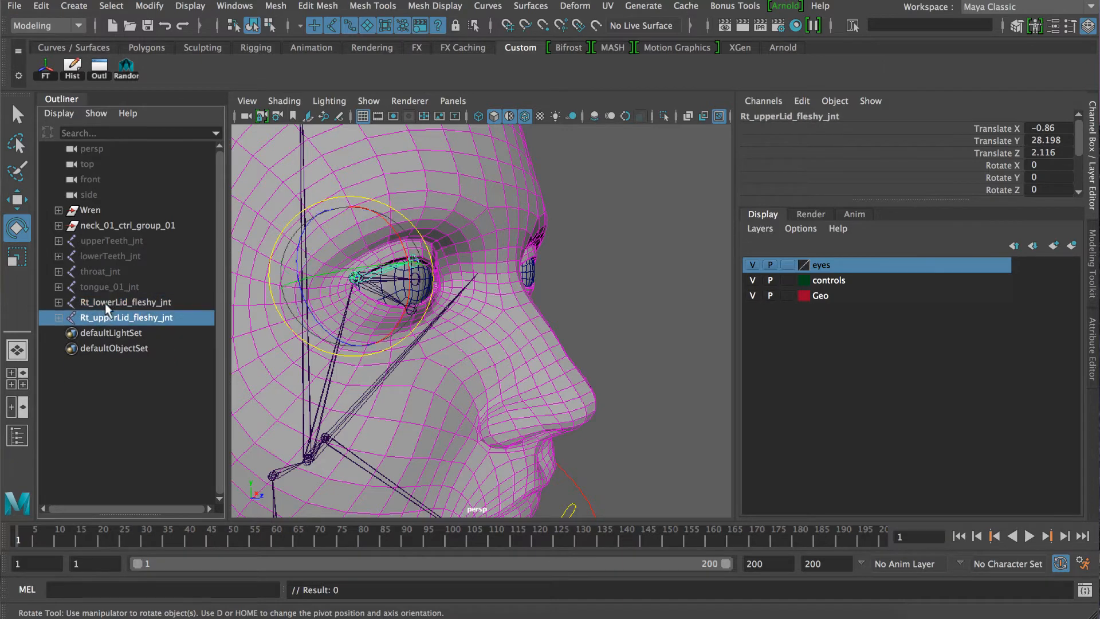
pyautogui.click(106, 304)
pyautogui.click(133, 330)
# Select the right eye joint, Rt_eye_jnt, in the viewport.
pyautogui.keyDown('alt'); pyautogui.moveTo(337, 340); pyautogui.dragTo(420, 310, button='right'); pyautogui.keyUp('alt')
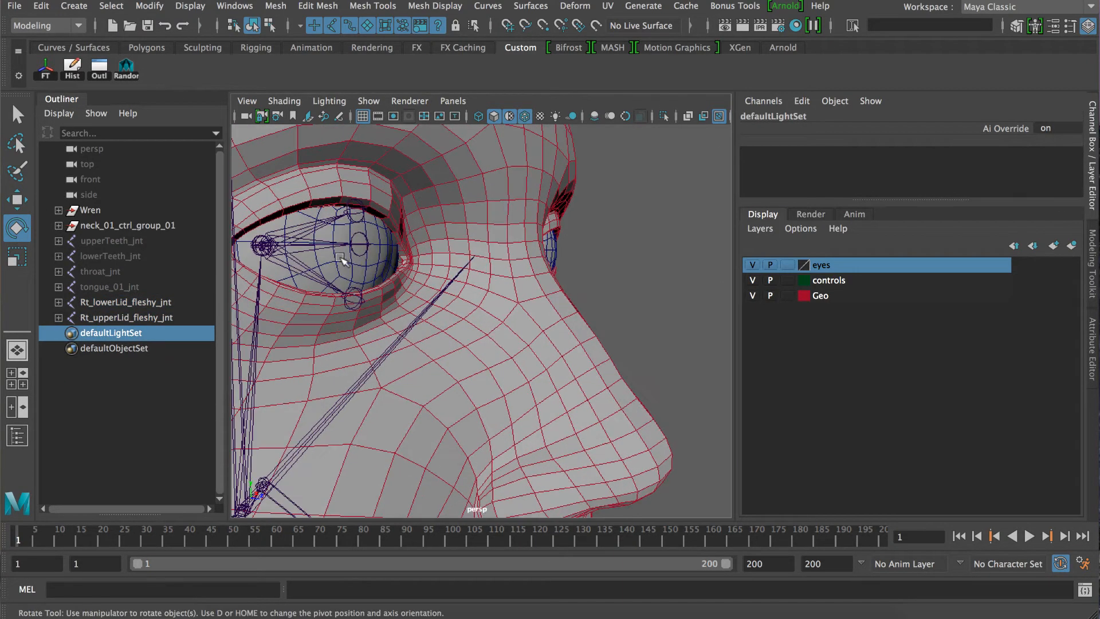
pyautogui.click(319, 244)
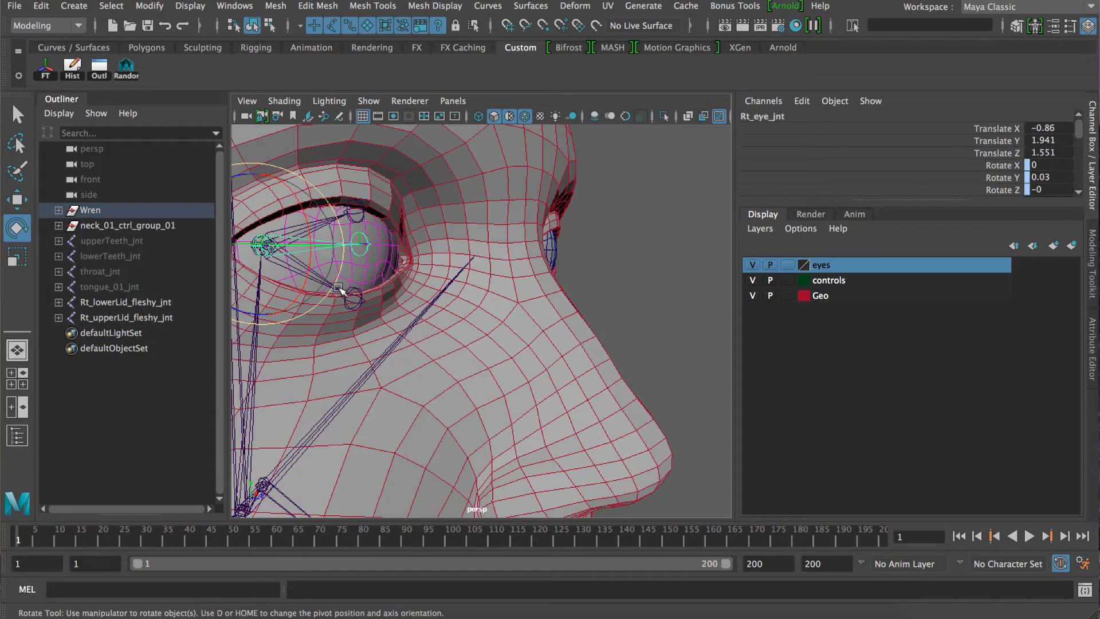
pyautogui.keyDown('alt'); pyautogui.moveTo(342, 312); pyautogui.dragTo(344, 268); pyautogui.keyUp('alt')
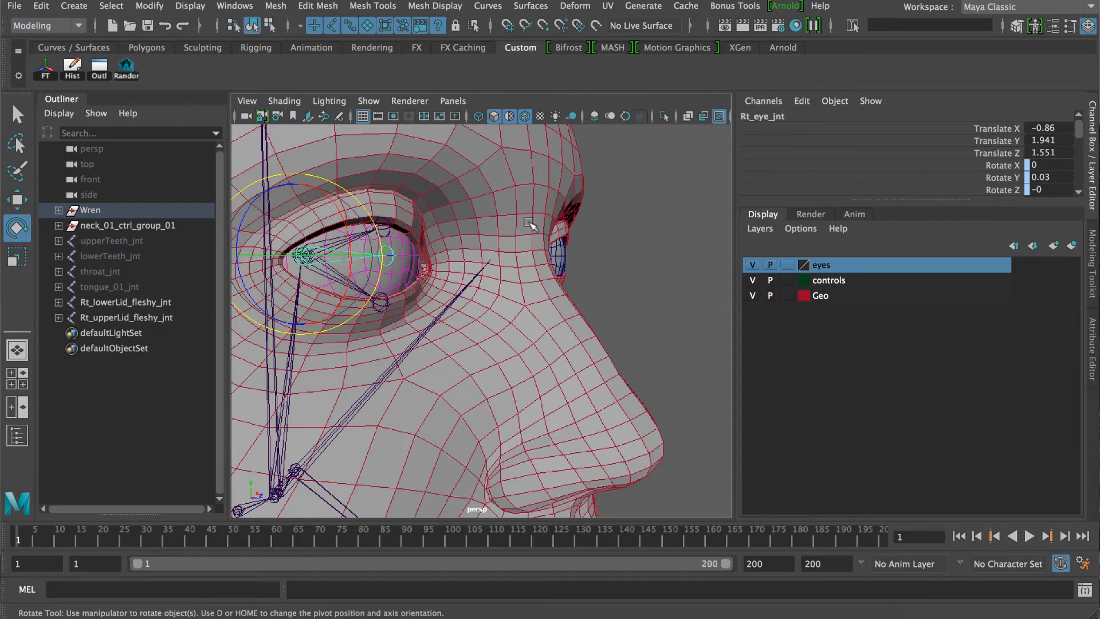
pyautogui.click(606, 205)
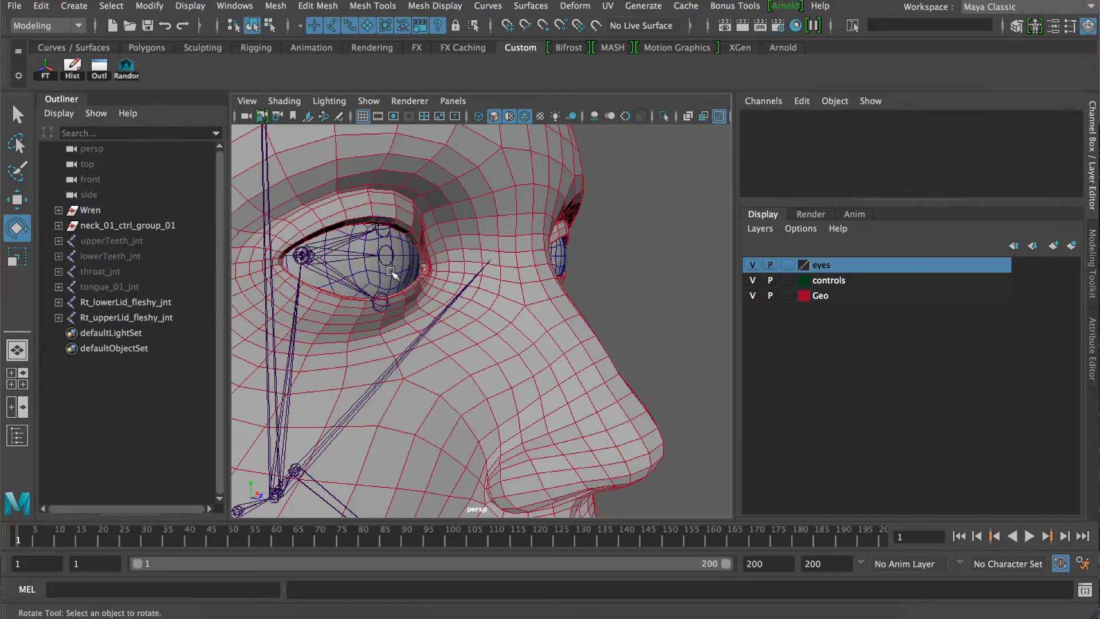
pyautogui.click(351, 257)
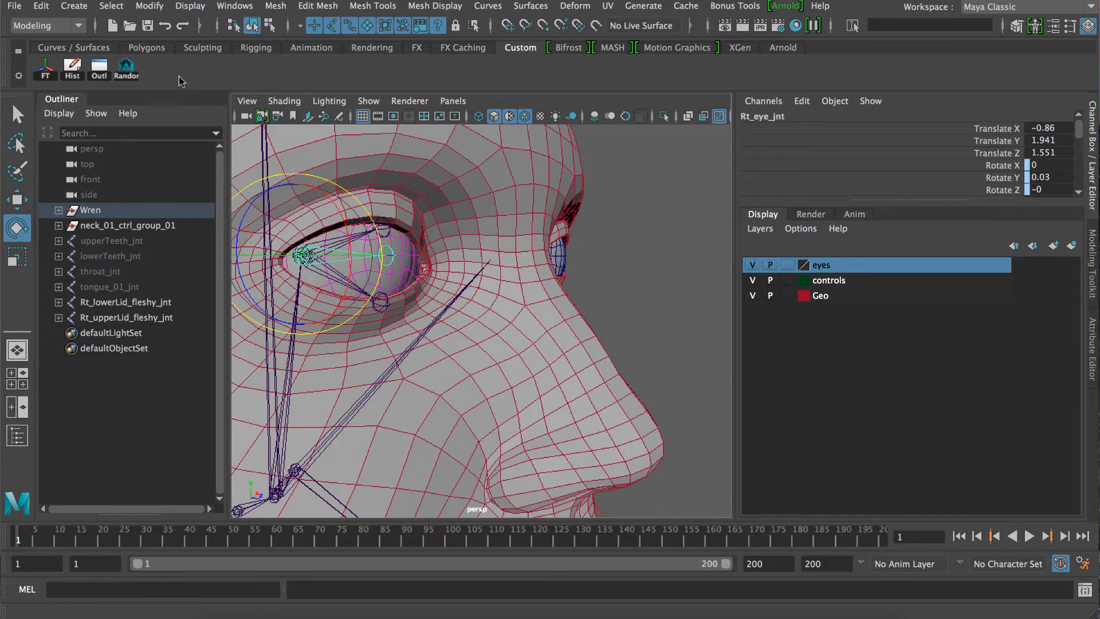
# Open the Node Editor and reposition its window so the right eye stays visible.
pyautogui.click(232, 6)
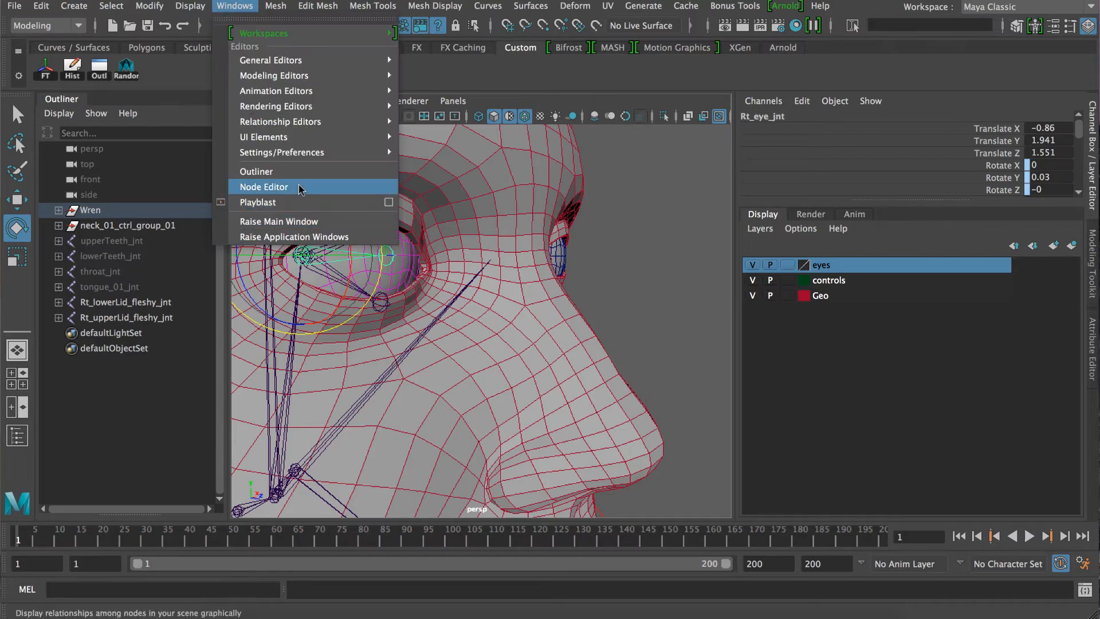
pyautogui.click(270, 187)
pyautogui.moveTo(529, 427); pyautogui.dragTo(714, 161)
pyautogui.click(378, 210)
pyautogui.moveTo(515, 149); pyautogui.dragTo(527, 313)
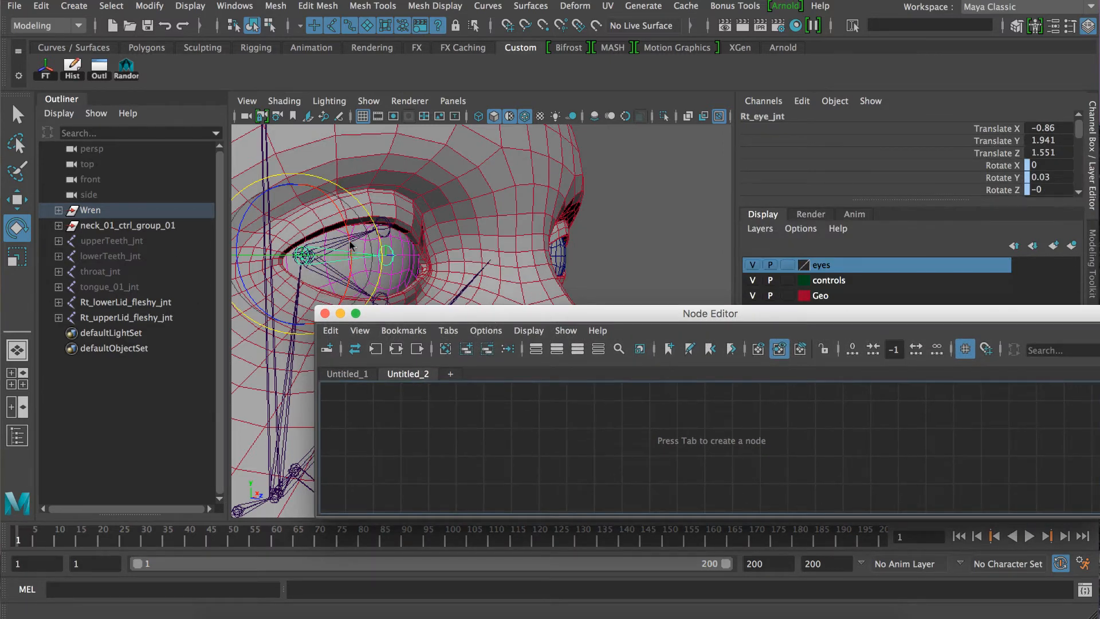
# Reveal Rt_eye_jnt in the Outliner, undo its accidental rotation, and add the joint to the empty Node Editor graph.
pyautogui.press('f')
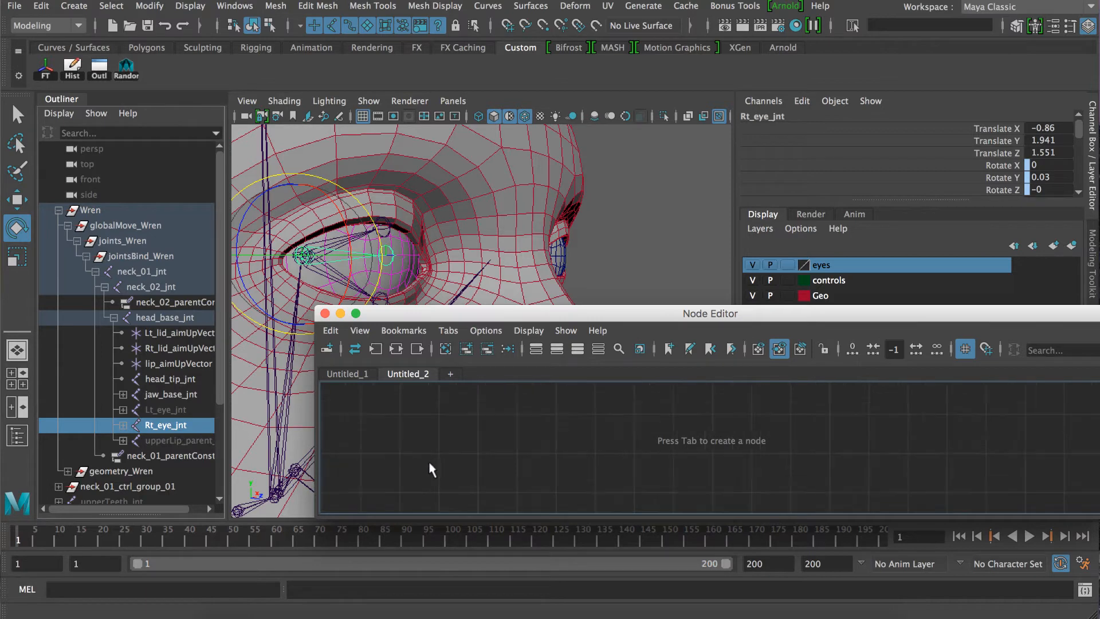
pyautogui.scroll(5, 432, 463)
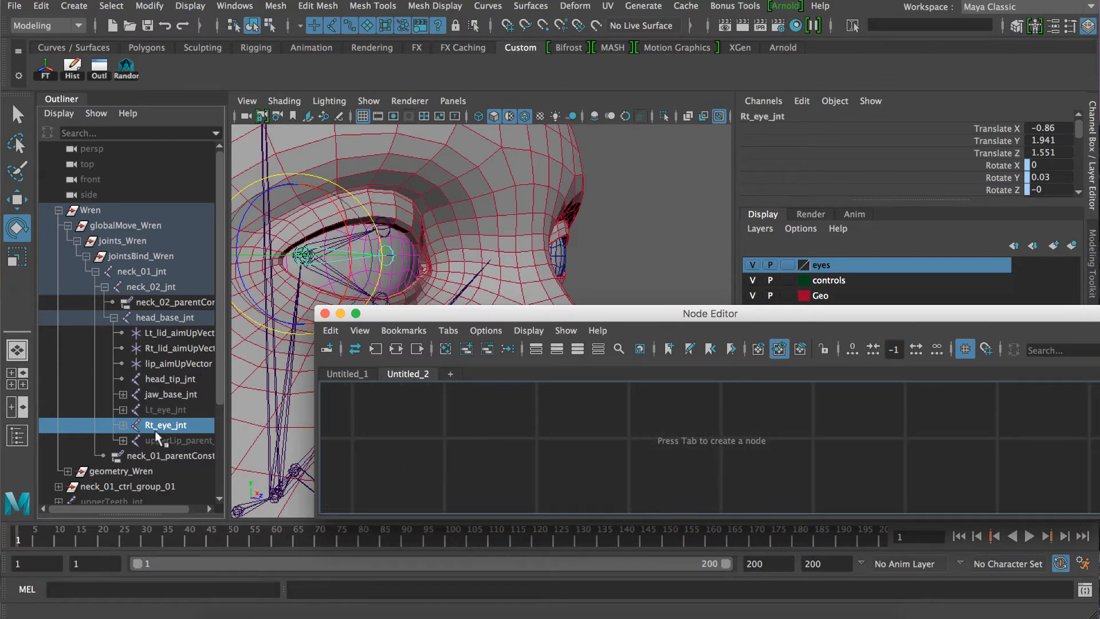
pyautogui.moveTo(269, 443); pyautogui.dragTo(479, 481, button='middle')
pyautogui.hotkey('ctrl', 'z')
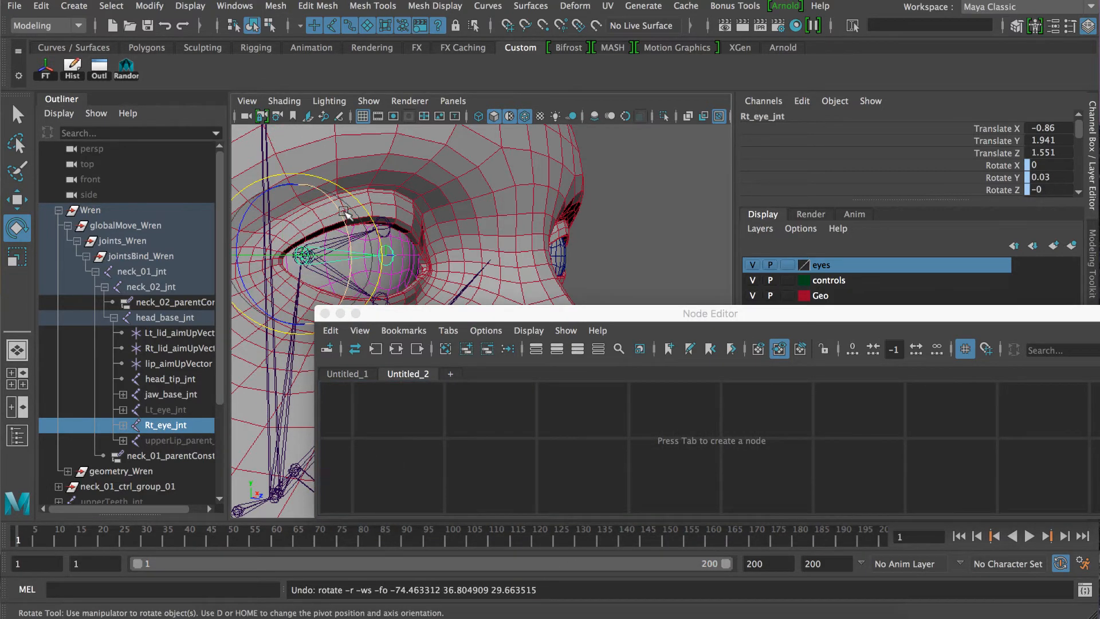
pyautogui.keyDown('alt'); pyautogui.moveTo(345, 212); pyautogui.dragTo(546, 166); pyautogui.keyUp('alt')
pyautogui.click(596, 200)
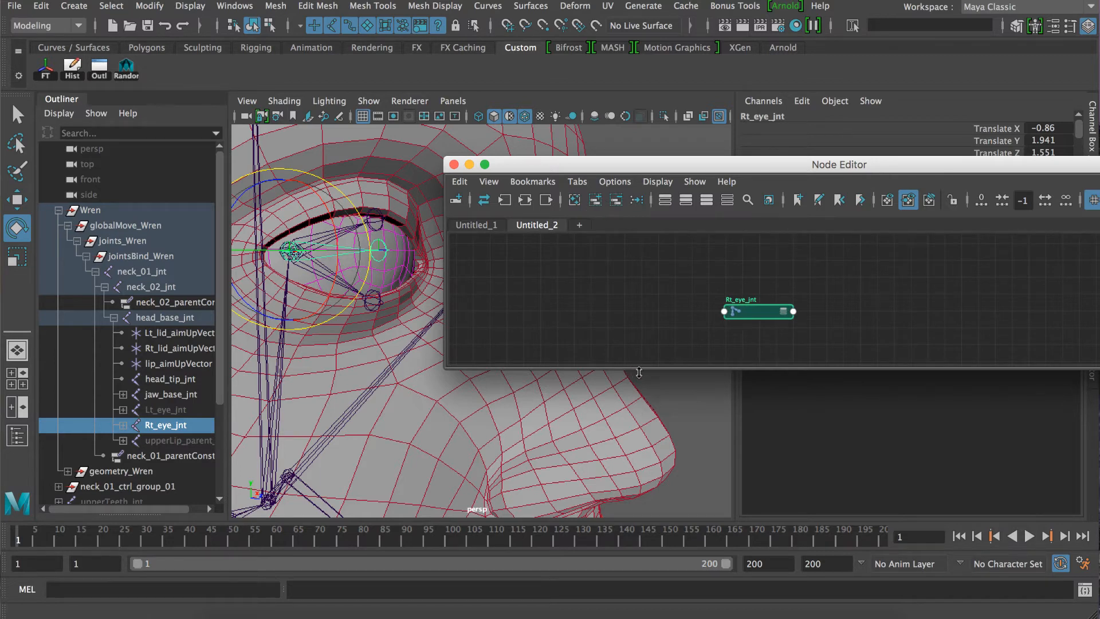
# Enlarge the Node Editor window and add Rt_lowerLid_fleshy_jnt and Rt_upperLid_fleshy_jnt to the graph with Rt_eye_jnt.
pyautogui.moveTo(639, 372); pyautogui.dragTo(636, 470)
pyautogui.scroll(-3, 178, 413)
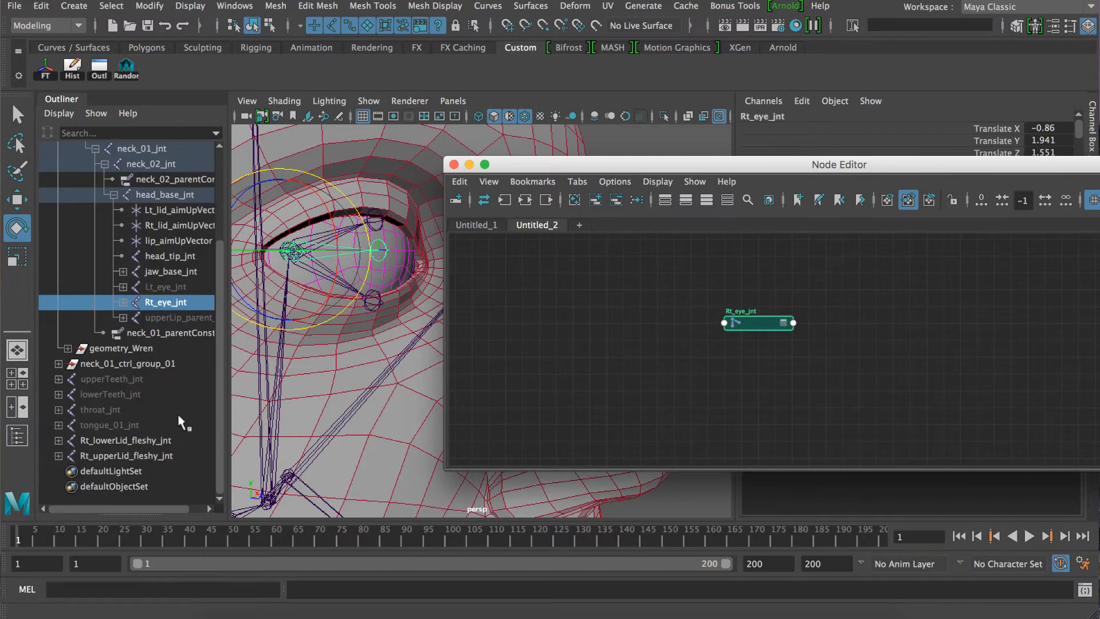
pyautogui.click(114, 438)
pyautogui.keyDown('shift'); pyautogui.click(114, 454); pyautogui.keyUp('shift')
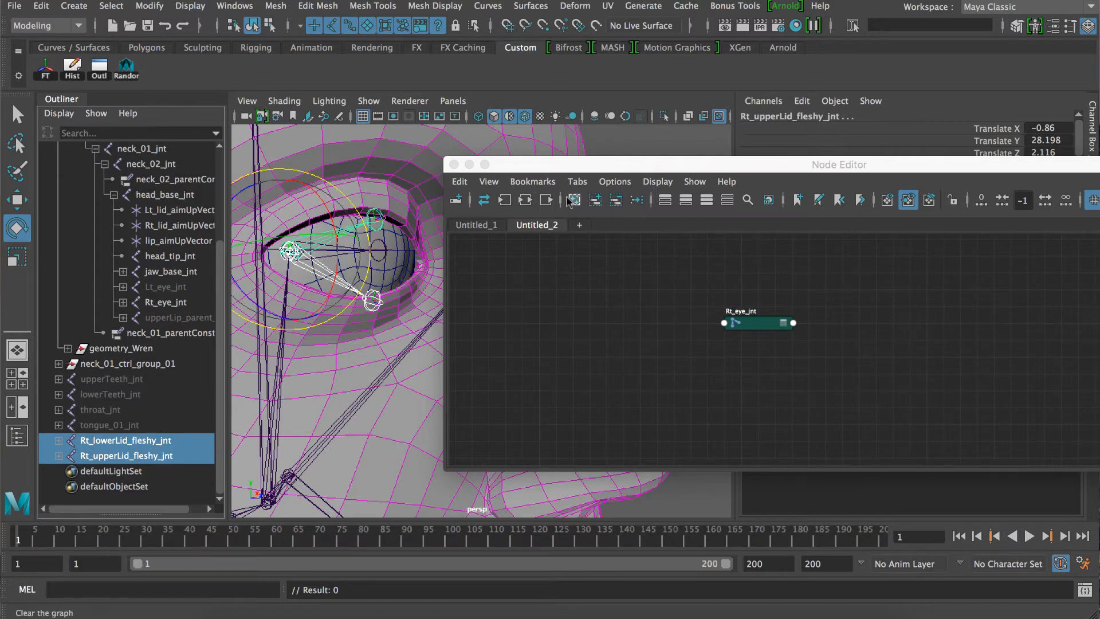
pyautogui.click(593, 200)
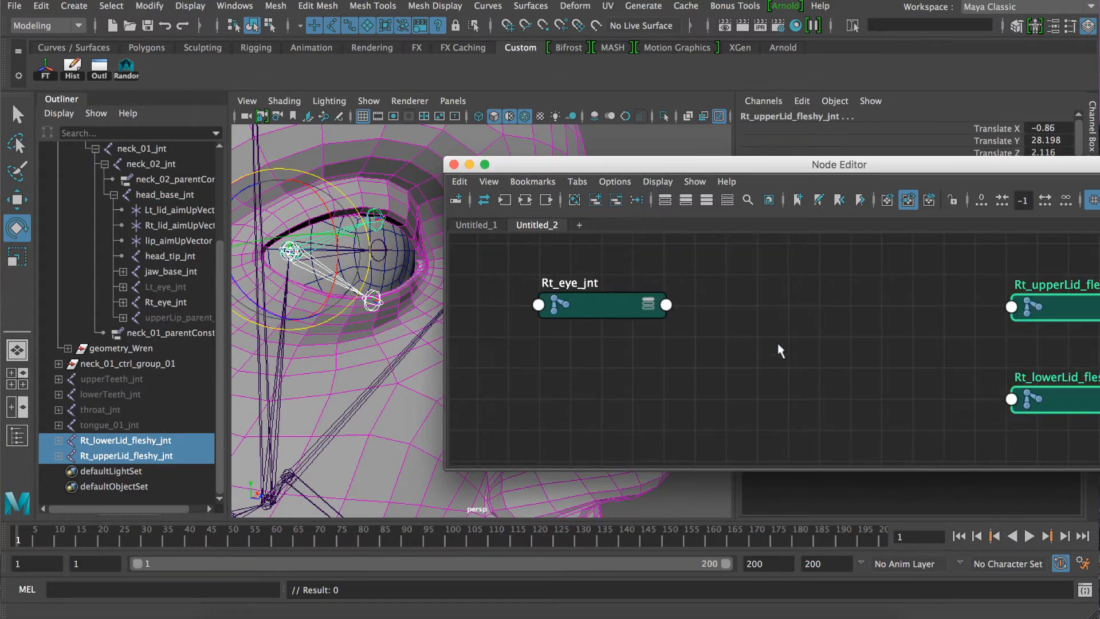
# Arrange the graph so both fleshy lid joint nodes sit right of Rt_eye_jnt with space between them.
pyautogui.scroll(-2, 779, 345)
pyautogui.moveTo(964, 318); pyautogui.dragTo(819, 322)
pyautogui.moveTo(667, 318); pyautogui.dragTo(655, 353)
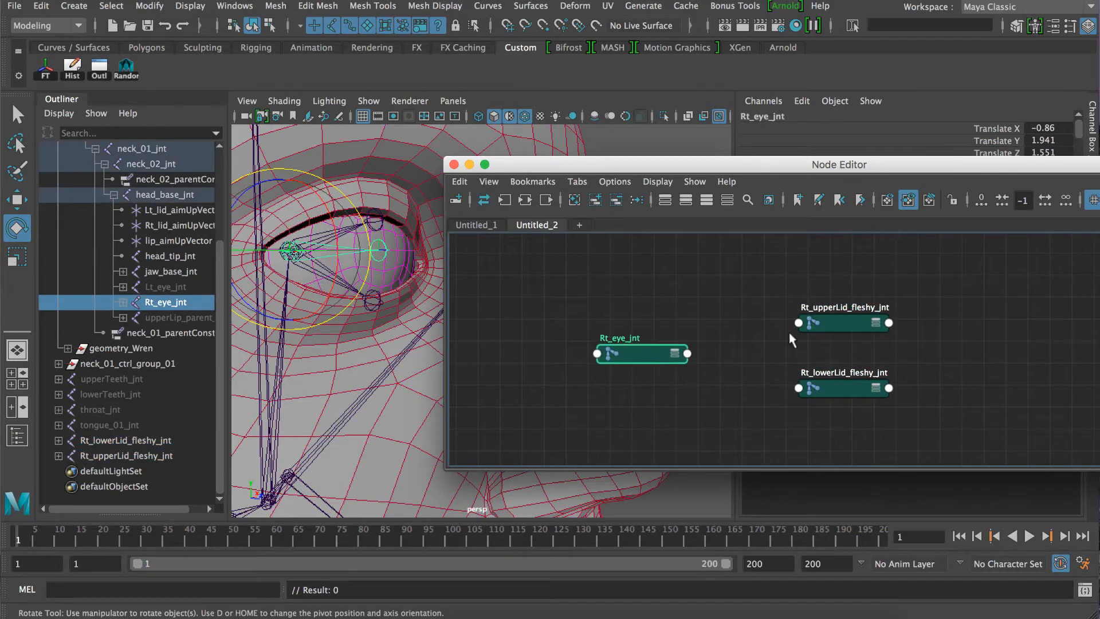
pyautogui.moveTo(823, 326); pyautogui.dragTo(843, 325)
pyautogui.moveTo(827, 393); pyautogui.dragTo(872, 389)
pyautogui.click(690, 294)
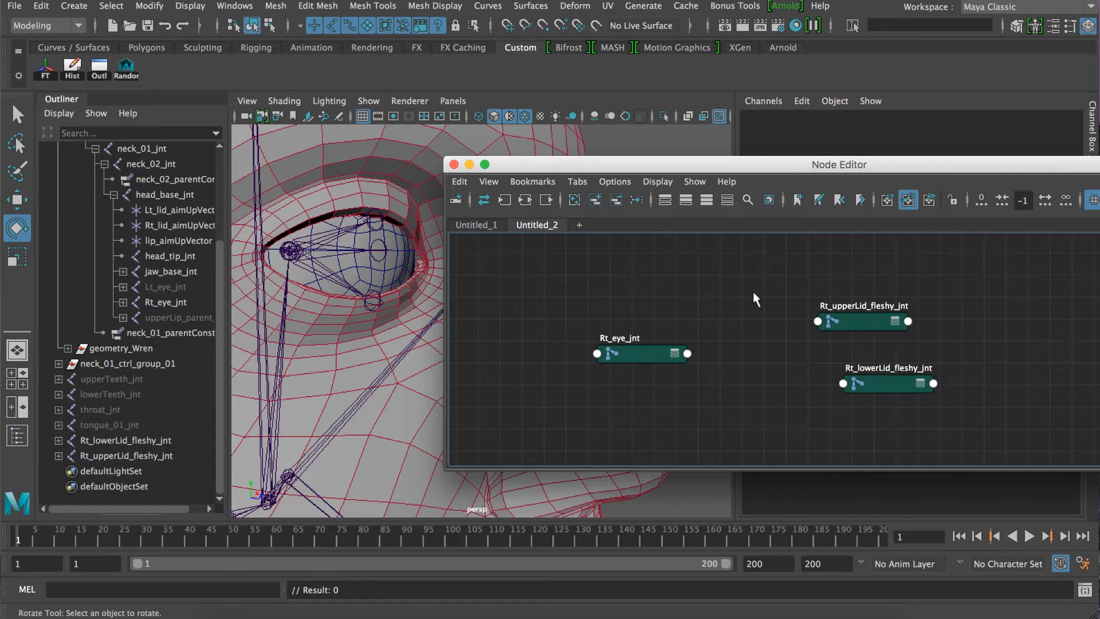
# Create a multiplyDivide node in the Node Editor graph.
pyautogui.press('Tab')
pyautogui.write('m')
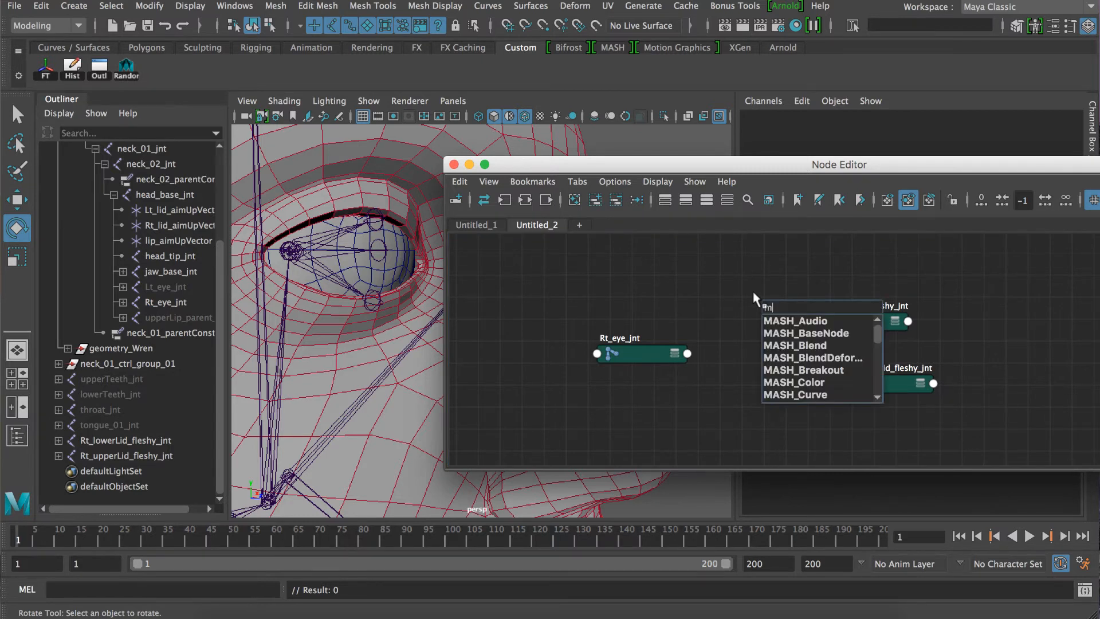
pyautogui.write('ulipl')
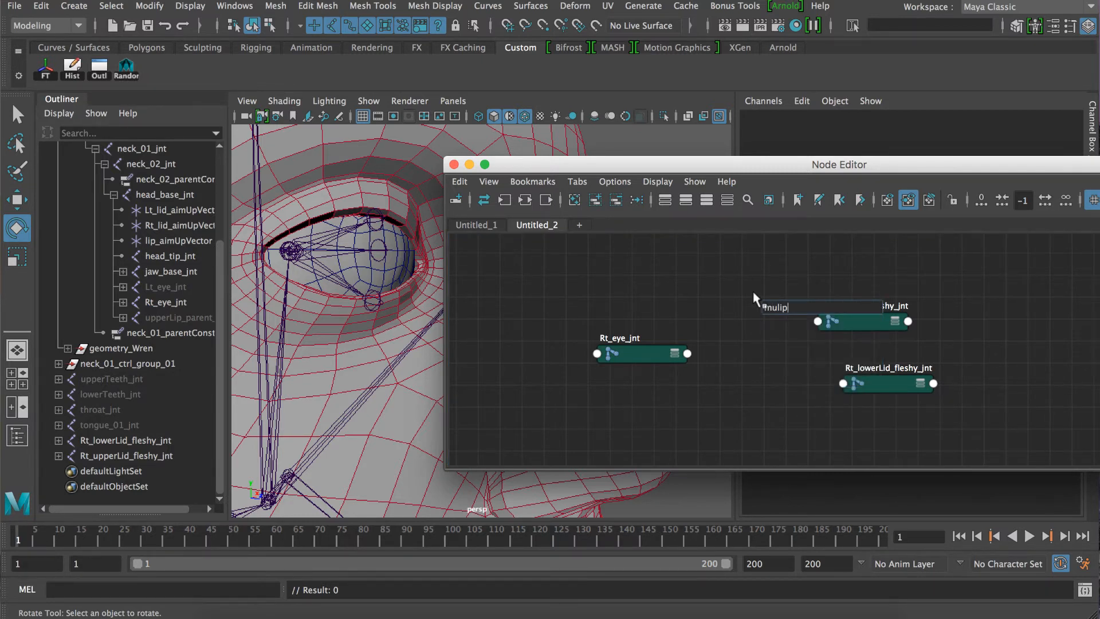
pyautogui.press('BackSpace')
pyautogui.press('BackSpace')
pyautogui.press('BackSpace')
pyautogui.write('tip')
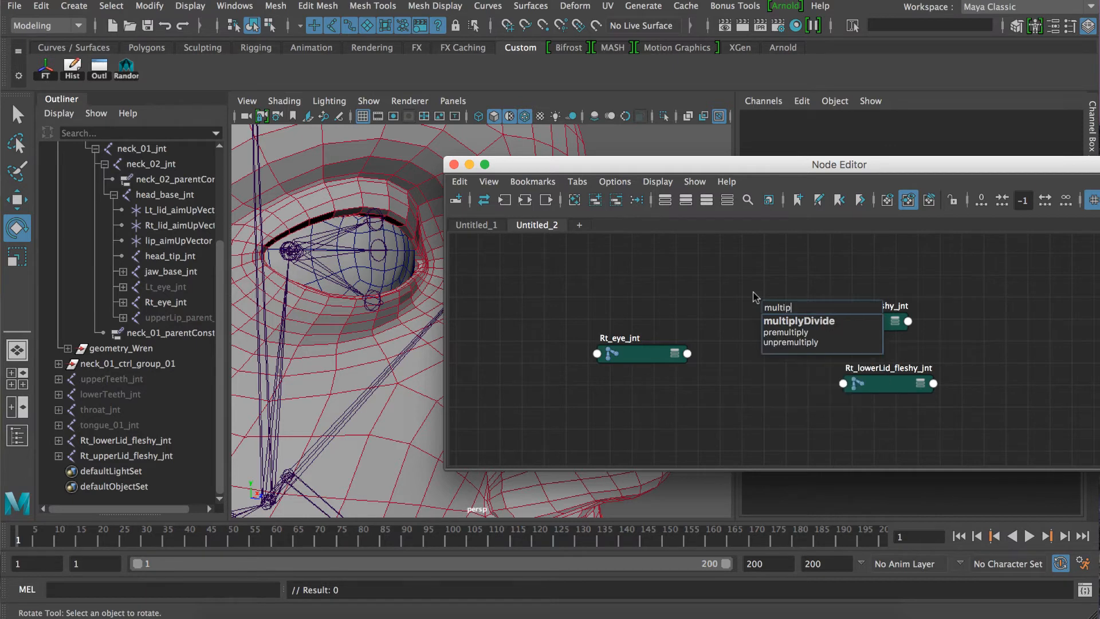
pyautogui.click(771, 323)
pyautogui.press('Return')
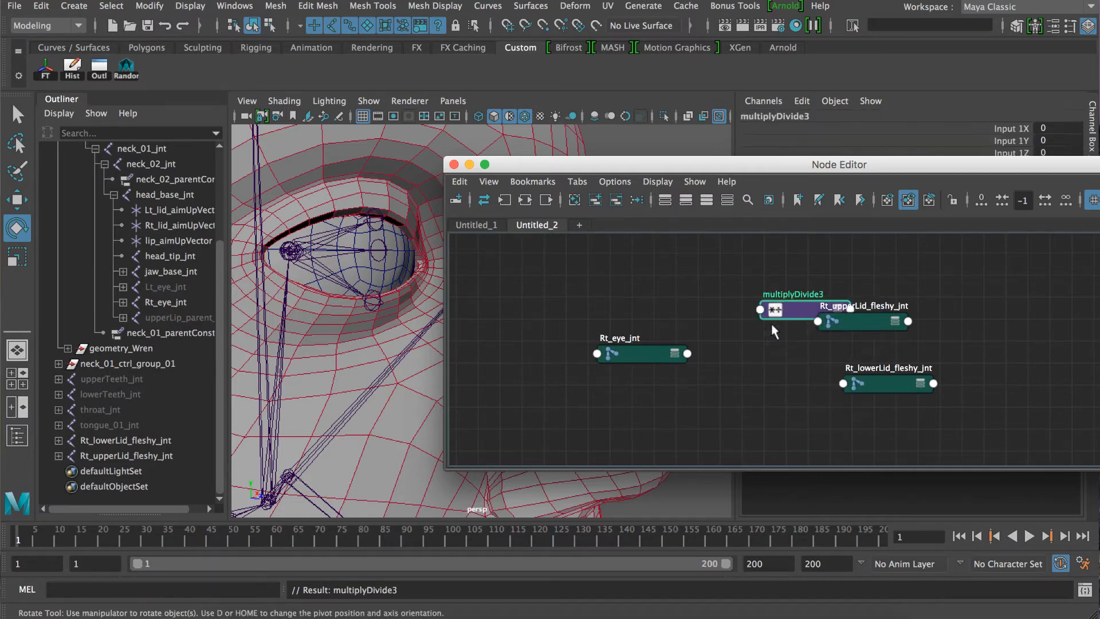
# Place the multiplyDivide node between the eye and lid joints, and expand the full attributes of it and Rt_eye_jnt.
pyautogui.moveTo(781, 315); pyautogui.dragTo(568, 367)
pyautogui.moveTo(708, 371); pyautogui.dragTo(689, 324)
pyautogui.press('3')
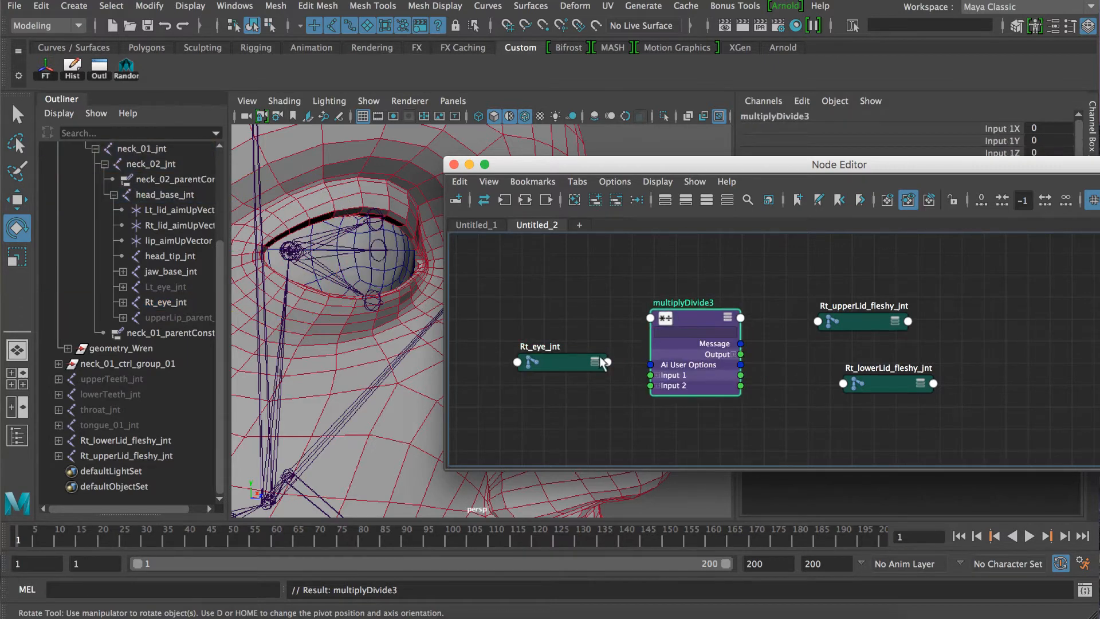
pyautogui.click(567, 359)
pyautogui.press('3')
pyautogui.moveTo(568, 361); pyautogui.dragTo(560, 267)
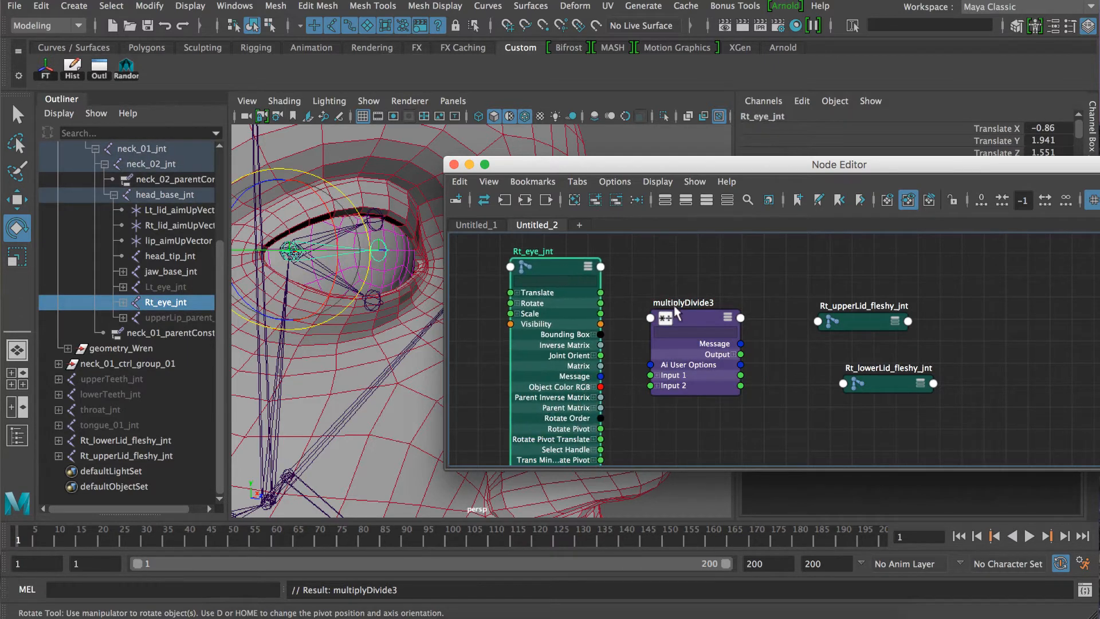
# Connect Rt_eye_jnt's Rotate to the multiplyDivide node's Input 1 and rearrange the nodes so none overlap.
pyautogui.moveTo(674, 305); pyautogui.dragTo(673, 281)
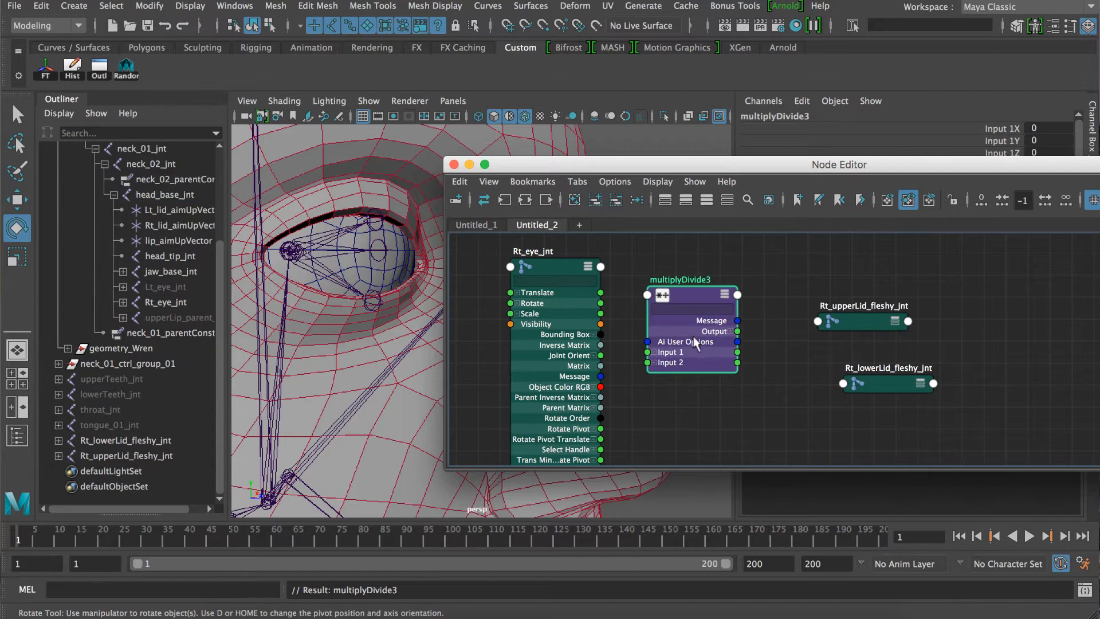
pyautogui.moveTo(688, 295)
pyautogui.mouseDown()
pyautogui.moveTo(687, 265)
pyautogui.moveTo(686, 277)
pyautogui.mouseUp()
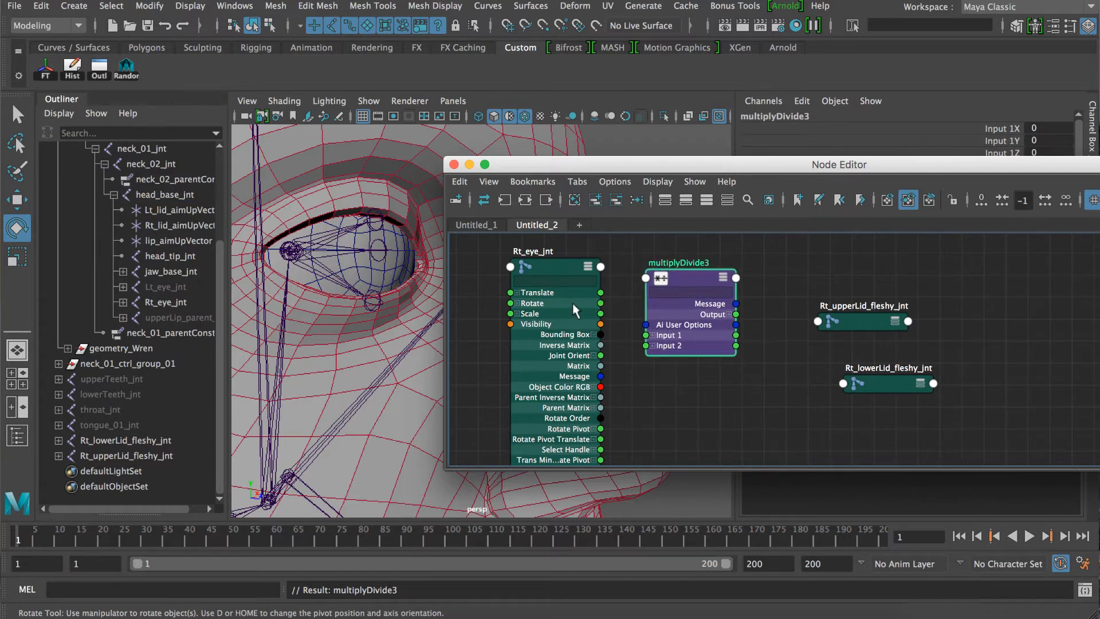
pyautogui.moveTo(618, 321); pyautogui.dragTo(646, 335)
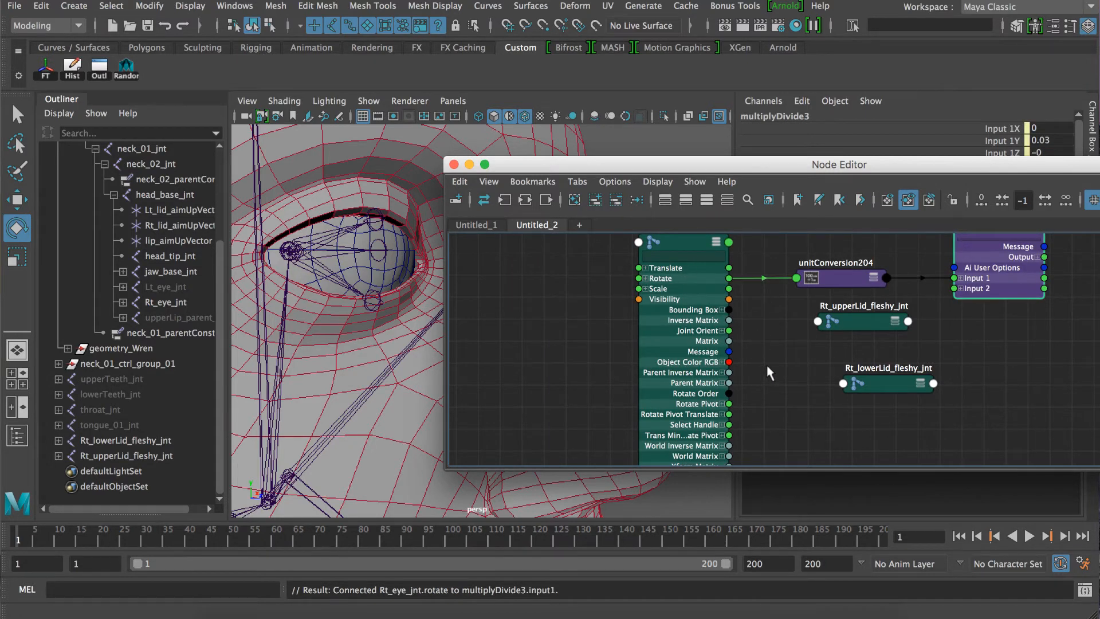
pyautogui.moveTo(984, 251); pyautogui.dragTo(809, 395)
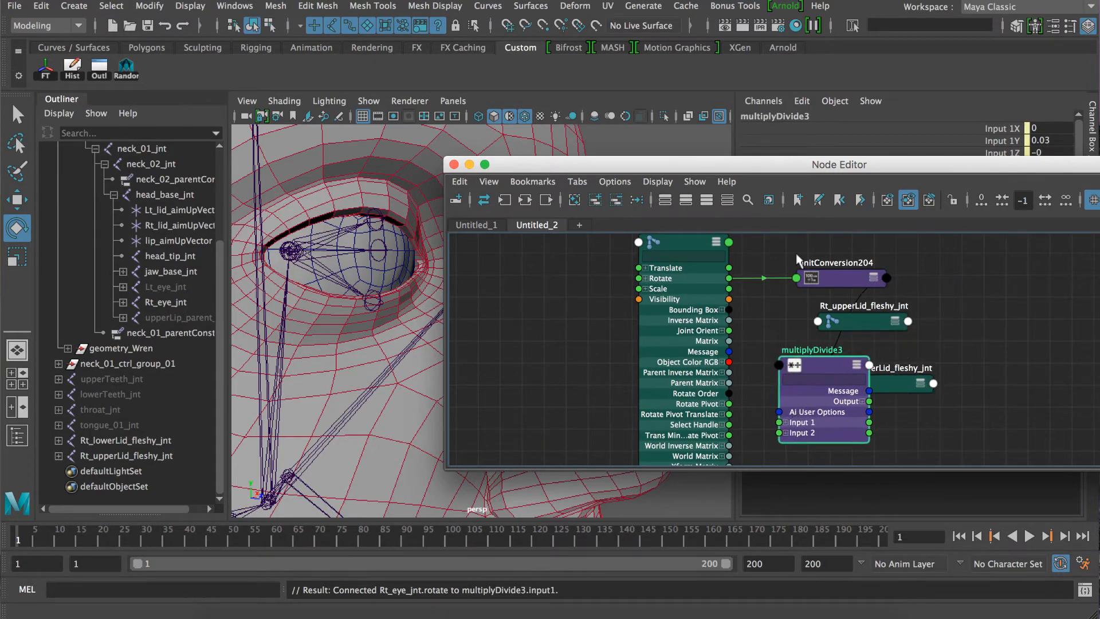
pyautogui.moveTo(824, 273); pyautogui.dragTo(701, 346)
pyautogui.moveTo(660, 252); pyautogui.dragTo(582, 290)
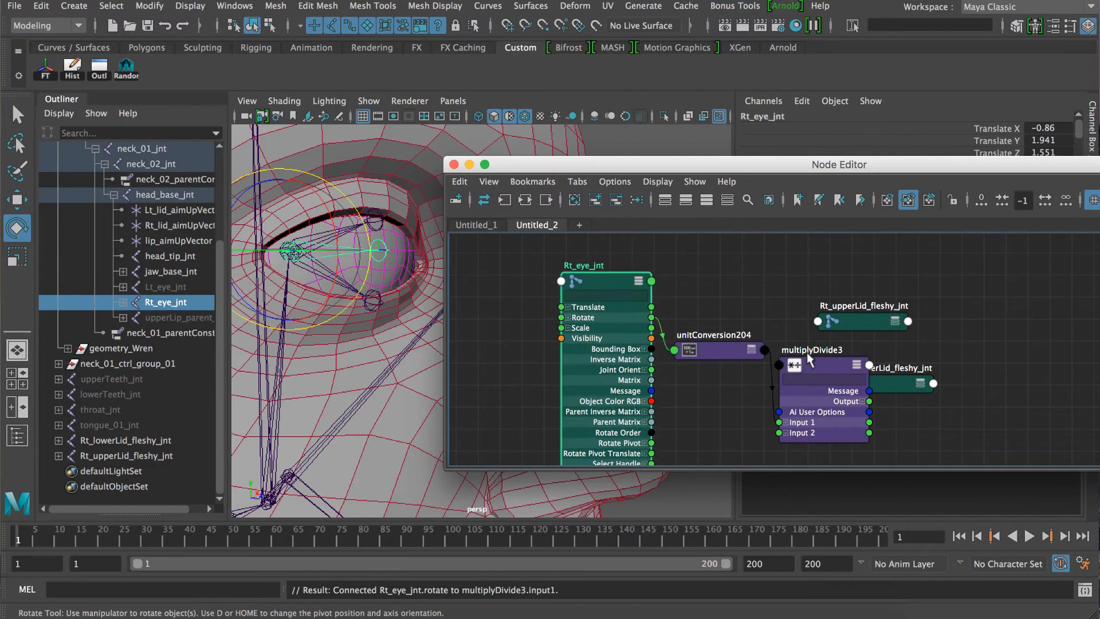
pyautogui.moveTo(940, 280); pyautogui.dragTo(892, 456)
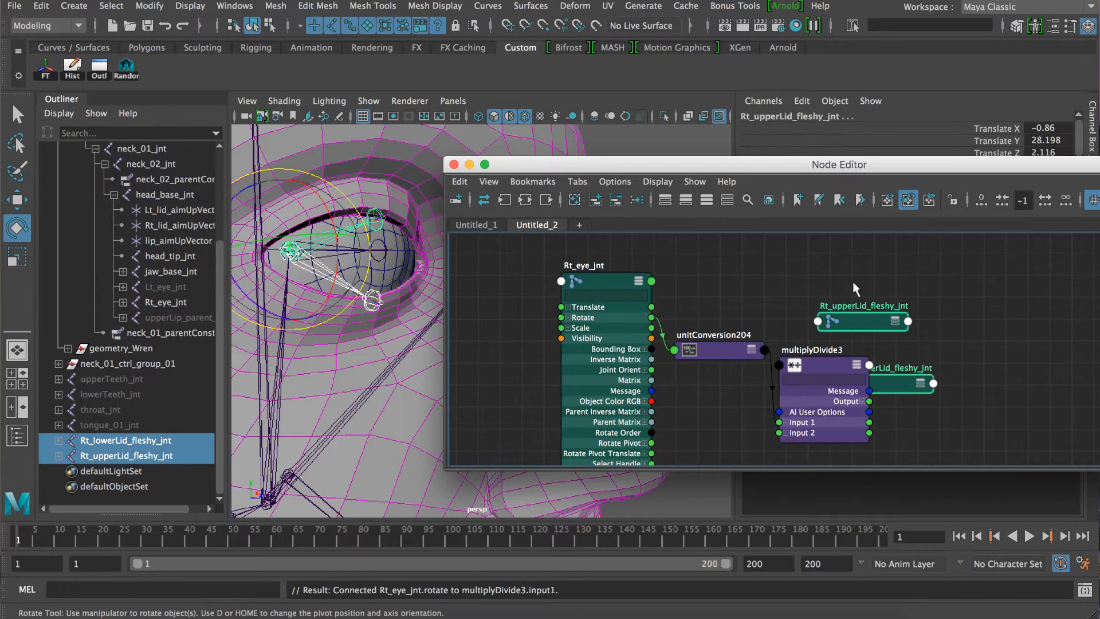
pyautogui.moveTo(874, 317); pyautogui.dragTo(947, 303)
# Show the multiplyDivide node in the Attribute Editor and set its operation to Divide.
pyautogui.click(829, 369)
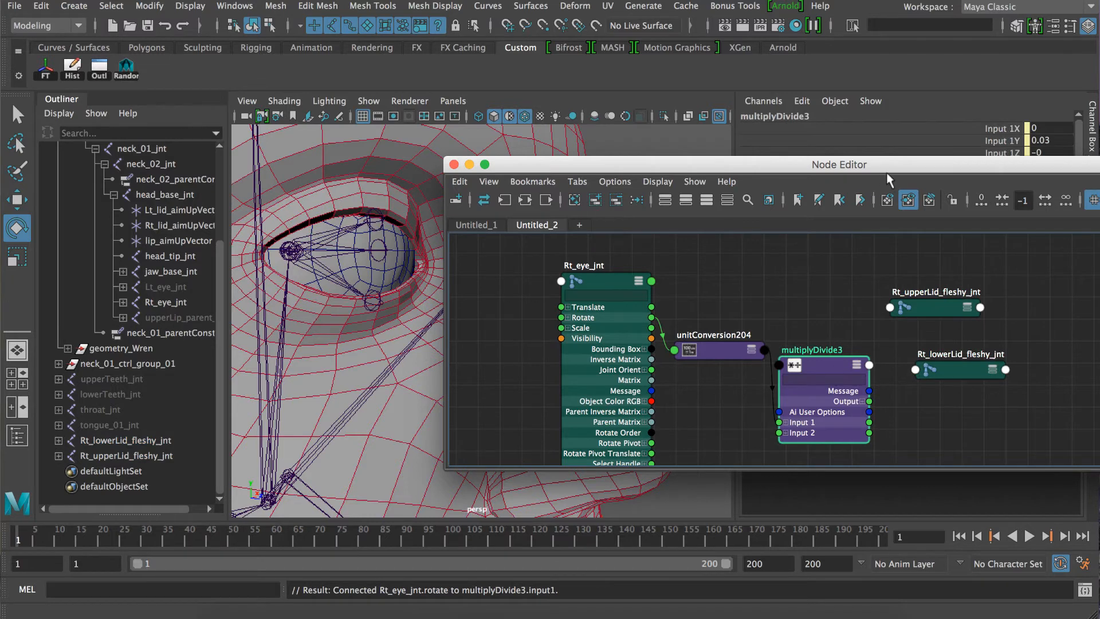
pyautogui.moveTo(886, 172); pyautogui.dragTo(555, 101)
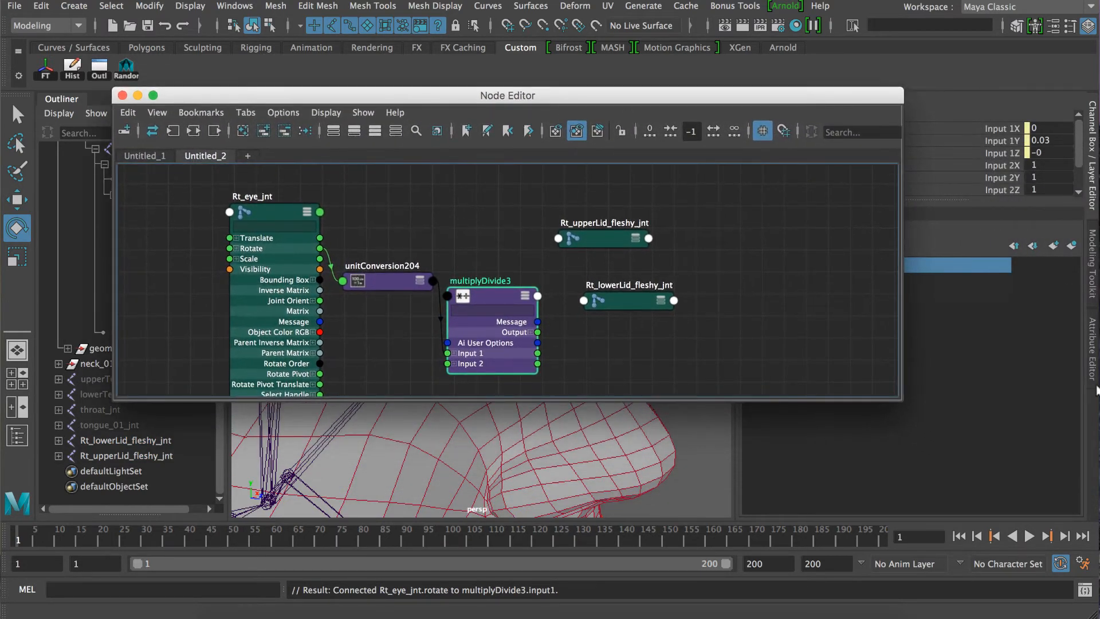
pyautogui.click(1093, 367)
pyautogui.moveTo(767, 101); pyautogui.dragTo(618, 85)
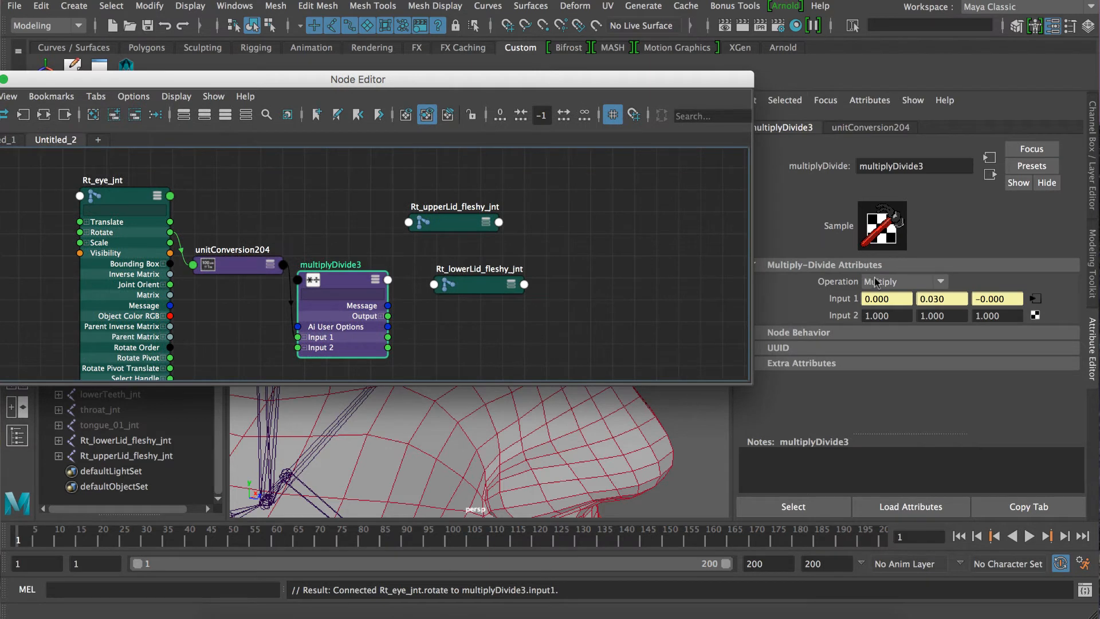
pyautogui.click(875, 281)
pyautogui.click(885, 331)
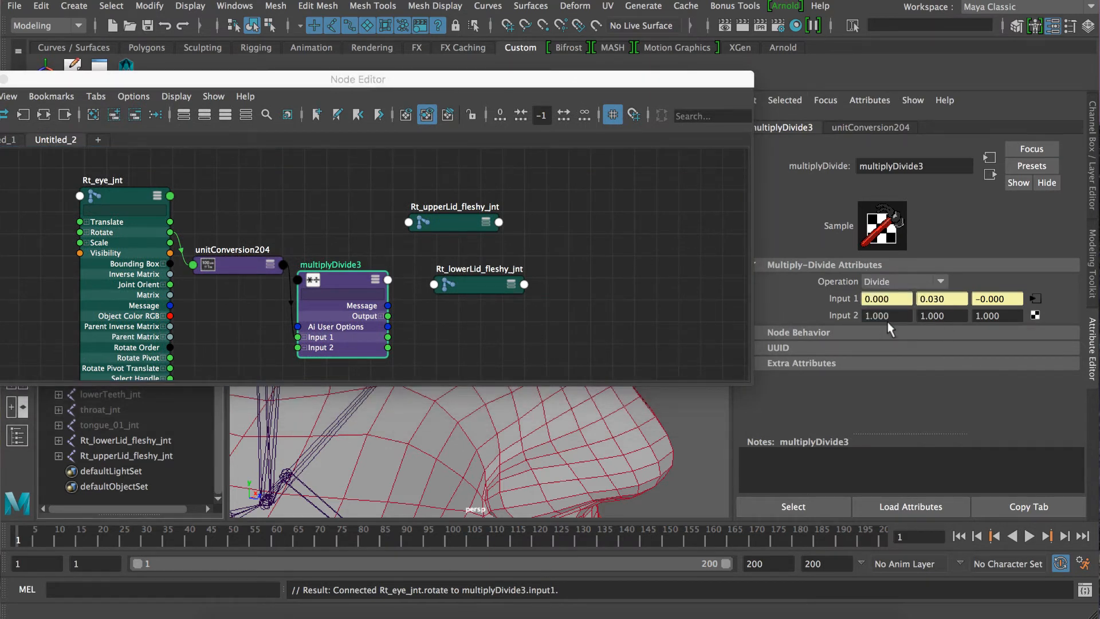
# Set all three Input 2 values of the multiplyDivide node to 2.
pyautogui.click(876, 316)
pyautogui.write('2')
pyautogui.press('Tab')
pyautogui.write('2')
pyautogui.press('Tab')
pyautogui.write('2')
# Move the multiplyDivide node higher in the graph and spread the two lid joint nodes apart.
pyautogui.moveTo(351, 289); pyautogui.dragTo(351, 255)
pyautogui.moveTo(468, 283); pyautogui.dragTo(517, 286)
pyautogui.moveTo(479, 222); pyautogui.dragTo(549, 224)
pyautogui.moveTo(357, 247); pyautogui.dragTo(367, 215)
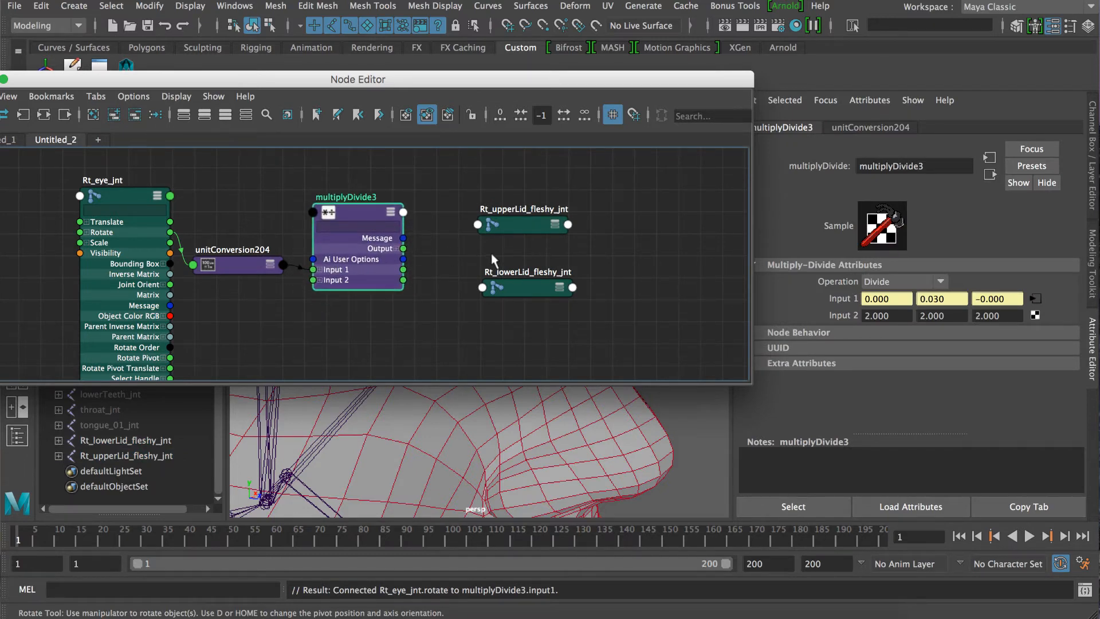
pyautogui.moveTo(514, 231); pyautogui.dragTo(520, 162)
pyautogui.moveTo(524, 281); pyautogui.dragTo(531, 276)
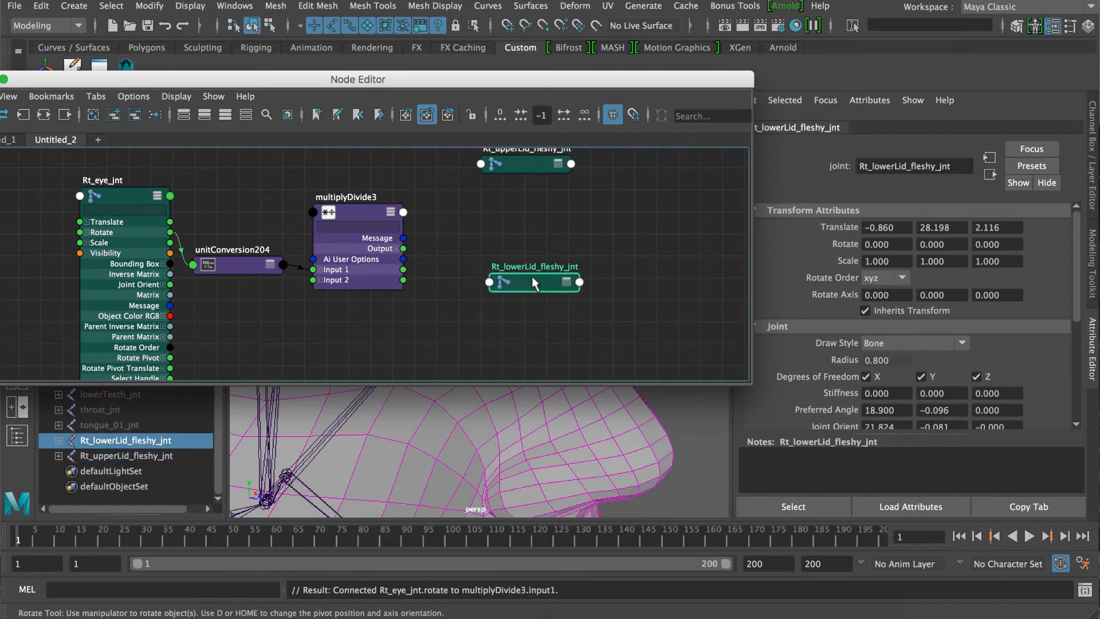
# Expand Rt_upperLid_fleshy_jnt's attributes and connect the multiplyDivide node's Output to its Rotate.
pyautogui.click(528, 183)
pyautogui.moveTo(528, 185); pyautogui.dragTo(531, 202)
pyautogui.press('3')
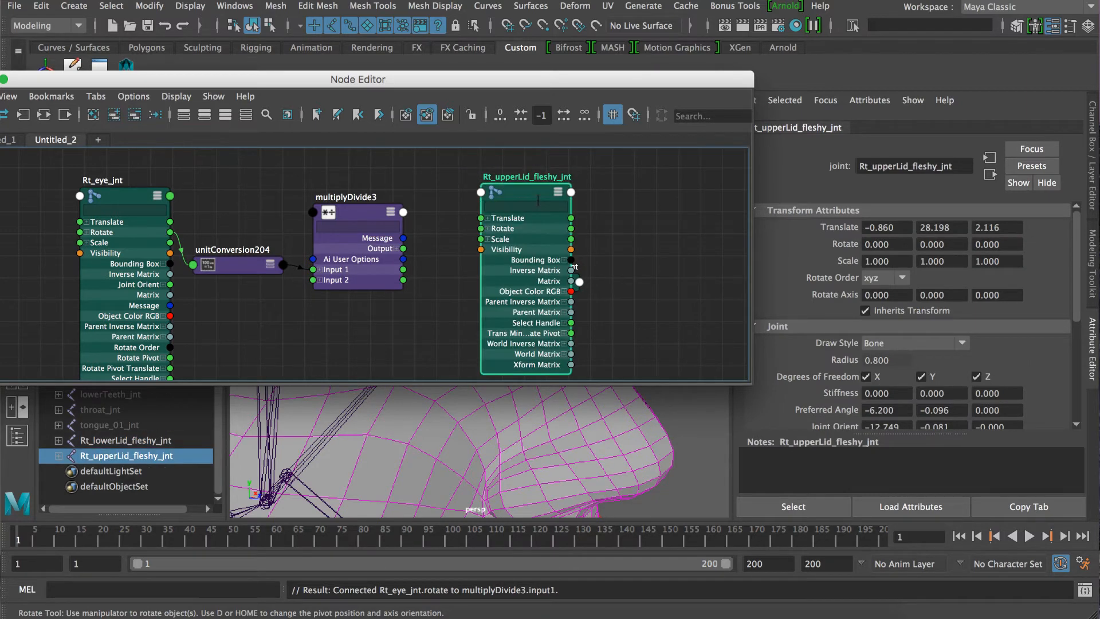
pyautogui.moveTo(538, 79); pyautogui.dragTo(527, 75)
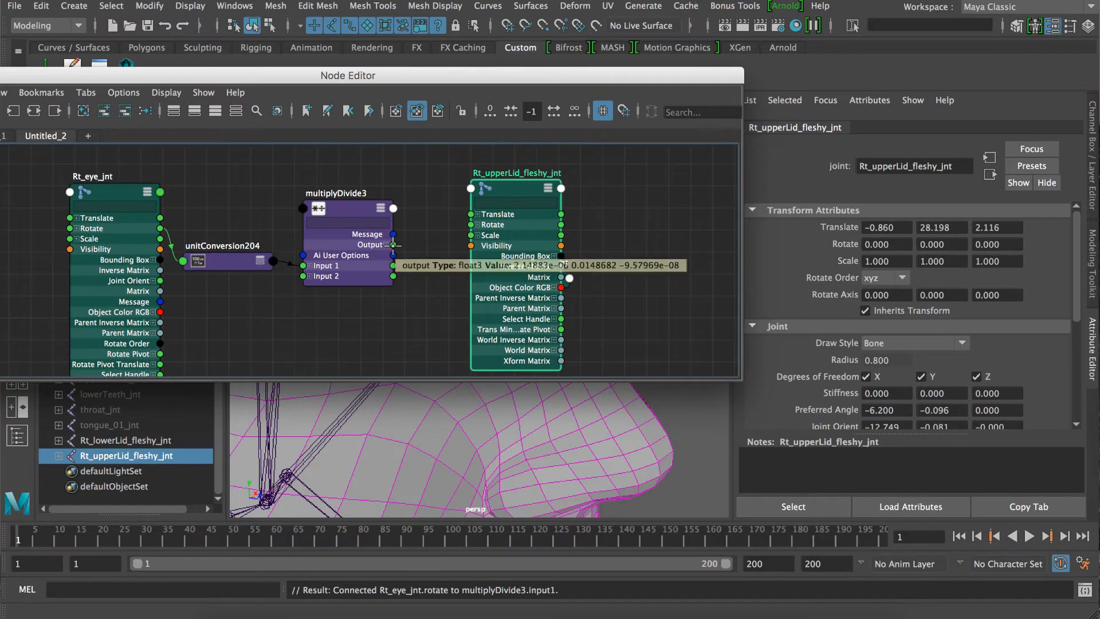
pyautogui.moveTo(394, 244); pyautogui.dragTo(471, 224)
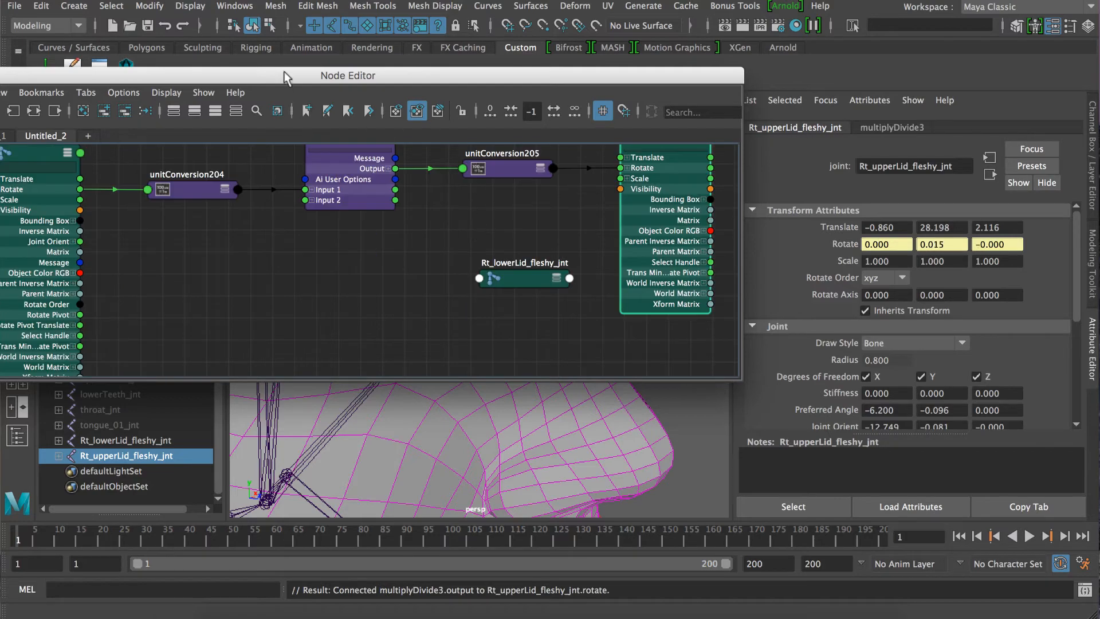
# Minimise the Node Editor, move Rt_eyeAim_ctrl around to test the upper lid's follow motion, and undo the move.
pyautogui.moveTo(284, 71); pyautogui.dragTo(503, 366)
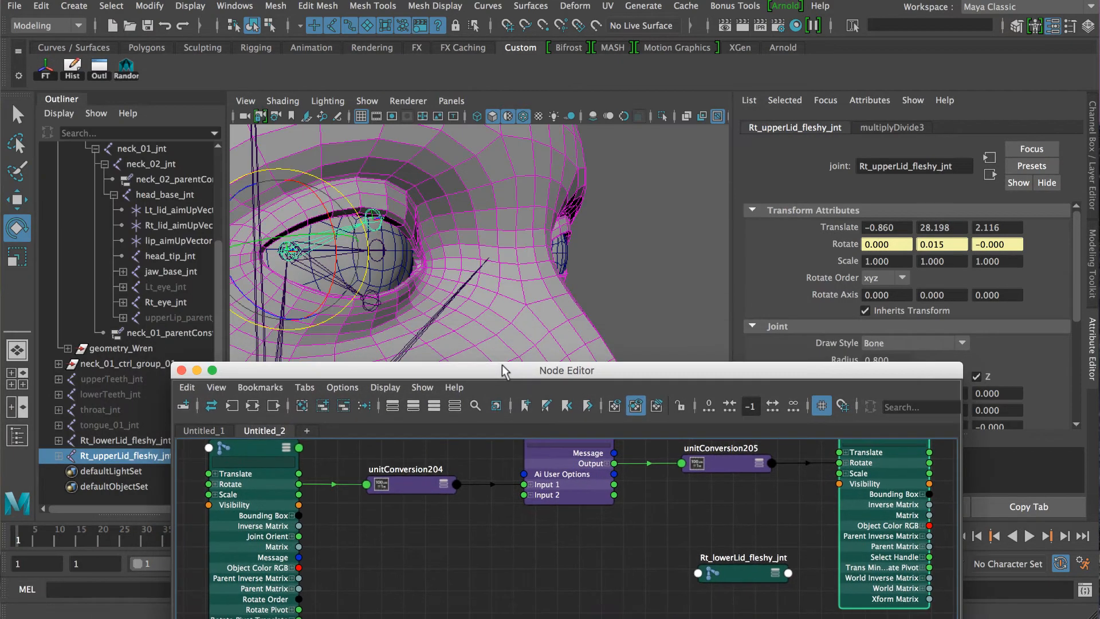
pyautogui.click(195, 370)
pyautogui.scroll(-5, 492, 261)
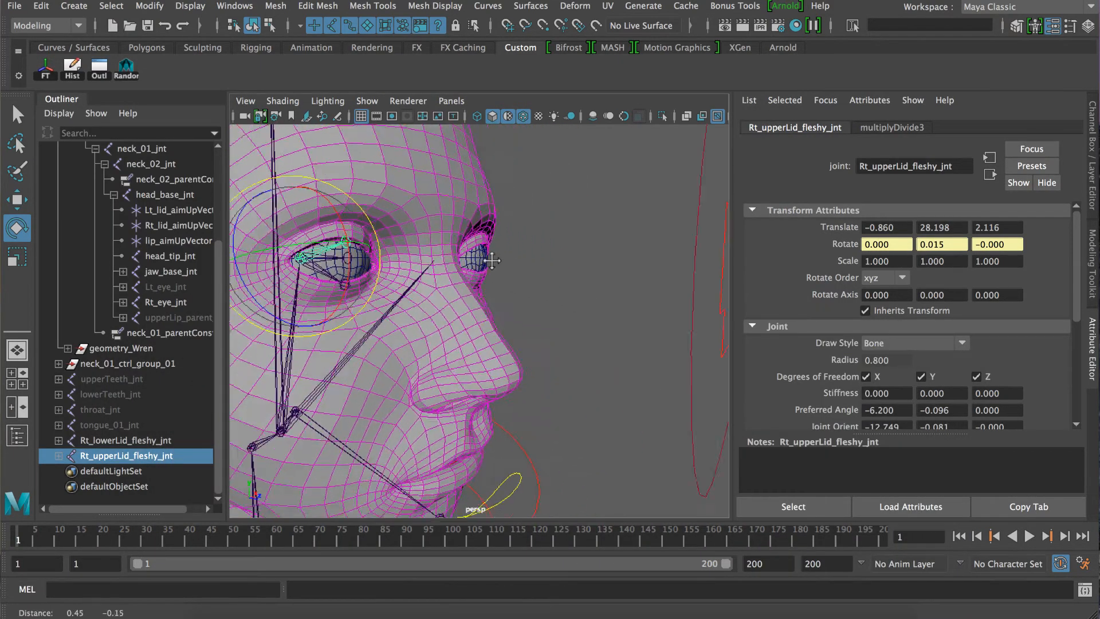
pyautogui.keyDown('alt'); pyautogui.moveTo(491, 260); pyautogui.dragTo(468, 256, button='middle'); pyautogui.keyUp('alt')
pyautogui.scroll(-1, 468, 256)
pyautogui.click(660, 213)
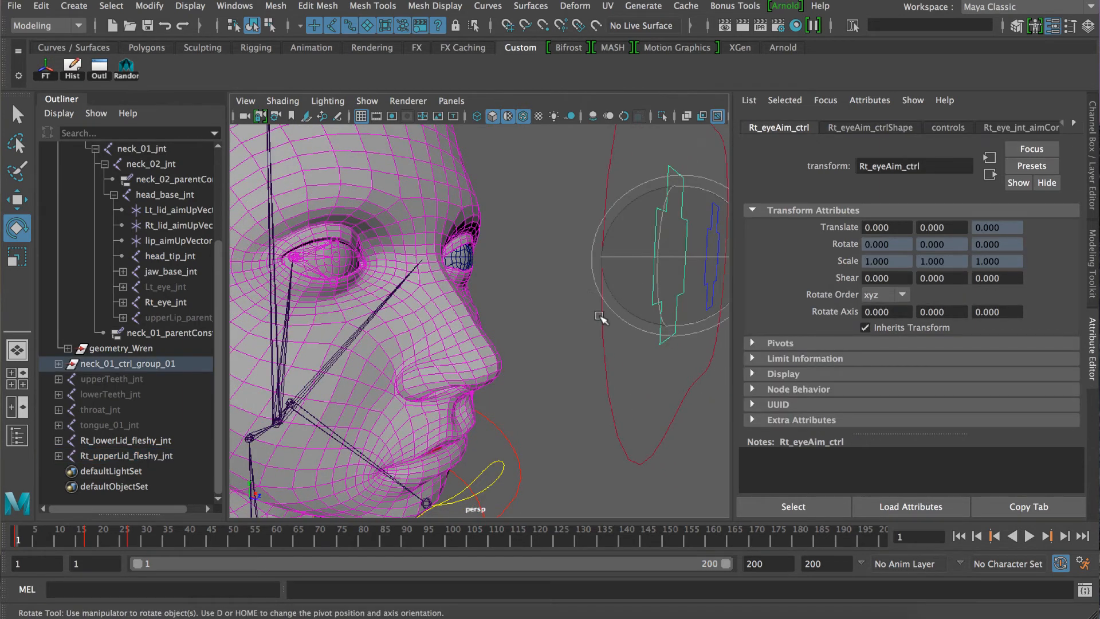
pyautogui.press('w')
pyautogui.moveTo(600, 286); pyautogui.dragTo(461, 272, button='middle')
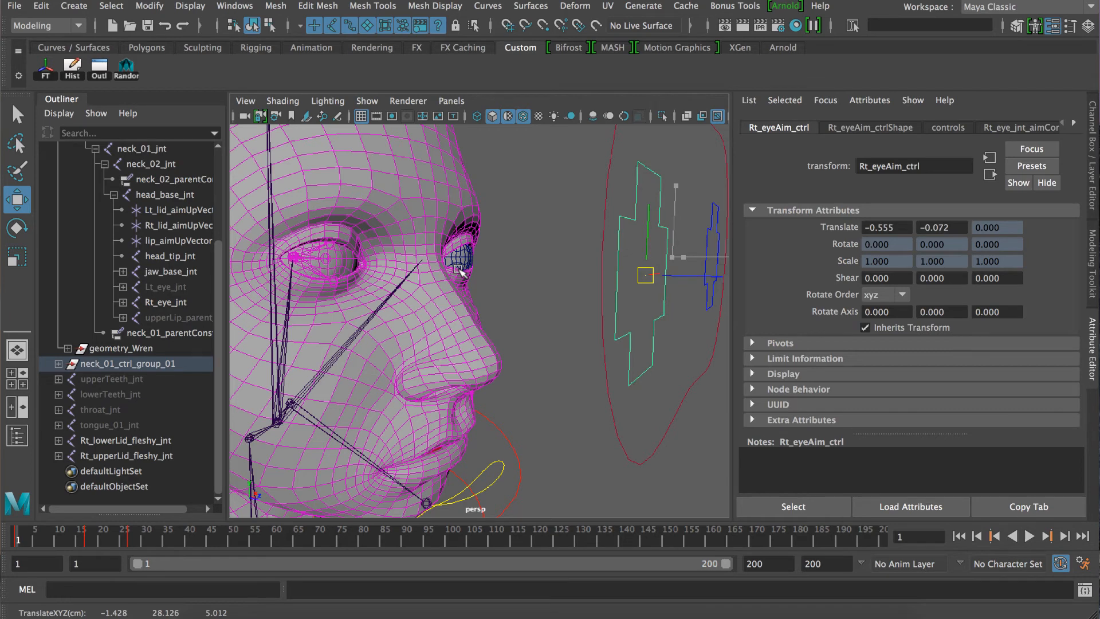
pyautogui.moveTo(461, 272); pyautogui.dragTo(684, 278, button='middle')
pyautogui.hotkey('ctrl', 'z')
pyautogui.keyDown('alt'); pyautogui.moveTo(508, 287); pyautogui.dragTo(536, 287, button='right'); pyautogui.keyUp('alt')
pyautogui.moveTo(438, 276)
pyautogui.keyDown('alt'); pyautogui.mouseDown()
pyautogui.moveTo(478, 277)
pyautogui.moveTo(422, 279)
pyautogui.mouseUp(); pyautogui.keyUp('alt')
pyautogui.keyDown('alt'); pyautogui.moveTo(422, 279); pyautogui.dragTo(444, 284, button='right'); pyautogui.keyUp('alt')
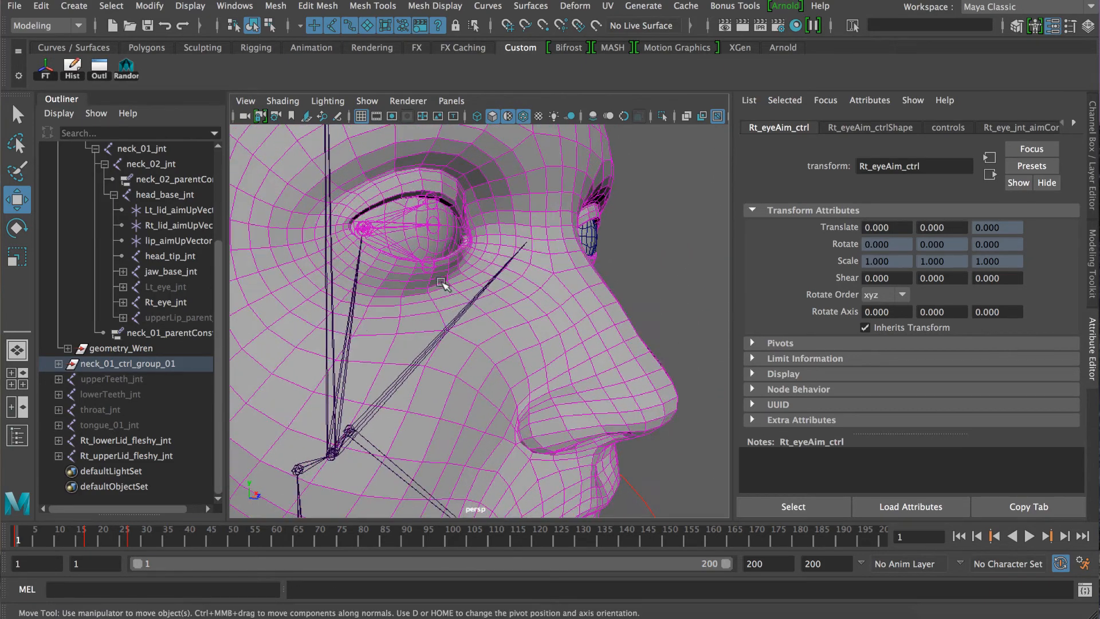
pyautogui.keyDown('alt'); pyautogui.moveTo(445, 284); pyautogui.dragTo(408, 270, button='middle'); pyautogui.keyUp('alt')
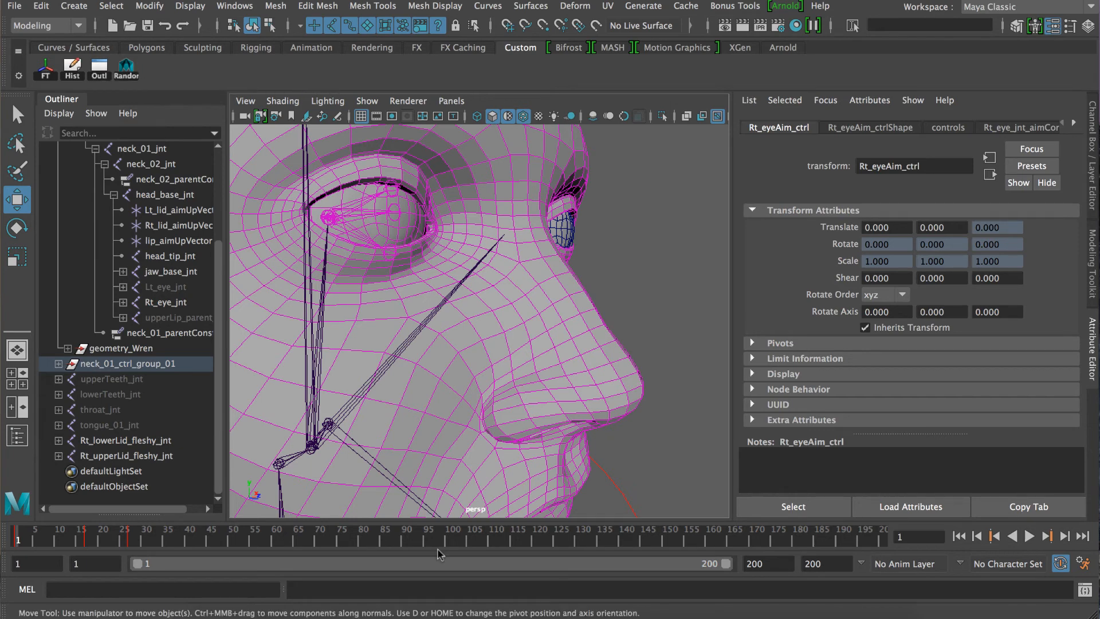
# Restore the Node Editor and reposition and enlarge its window to make room around the lid joint nodes.
pyautogui.click(875, 611)
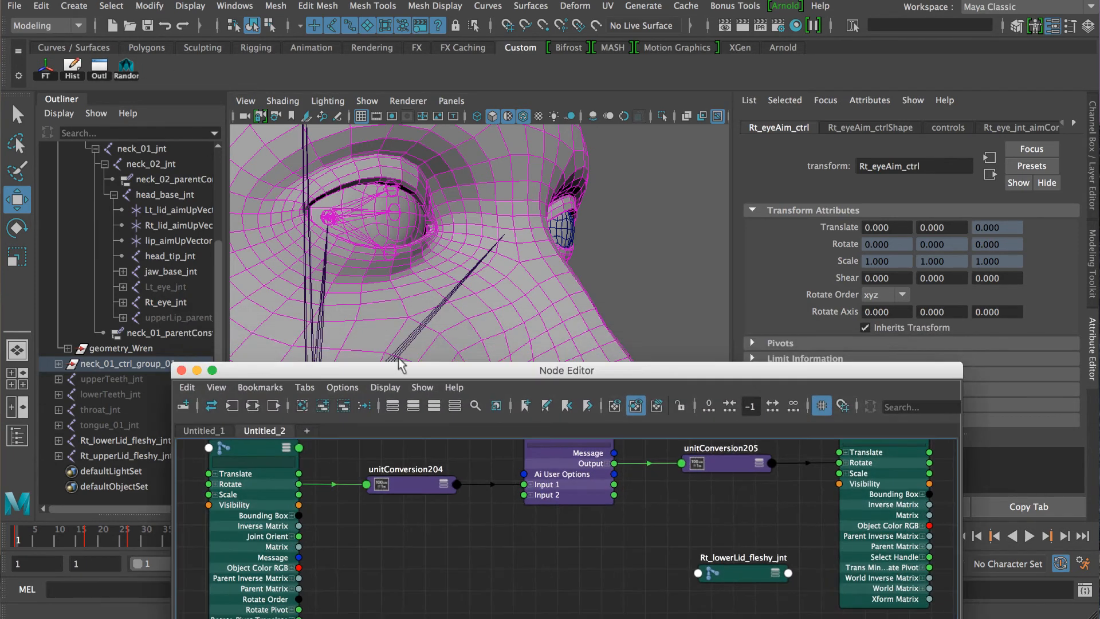
pyautogui.moveTo(486, 364); pyautogui.dragTo(165, 196)
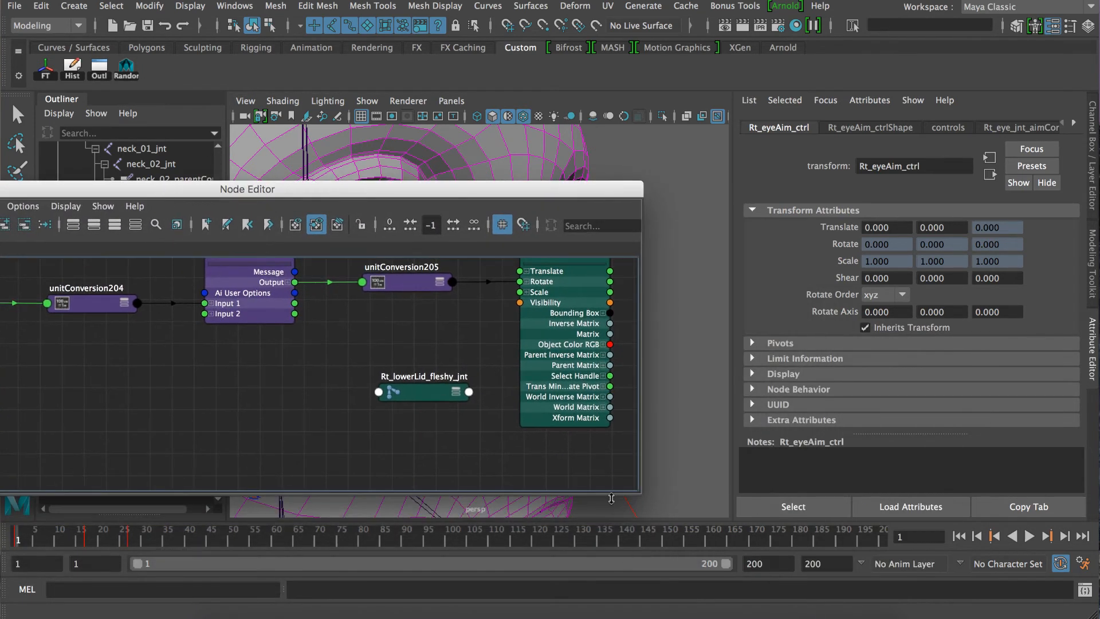
pyautogui.moveTo(612, 496); pyautogui.dragTo(626, 595)
pyautogui.moveTo(484, 198); pyautogui.dragTo(530, 201)
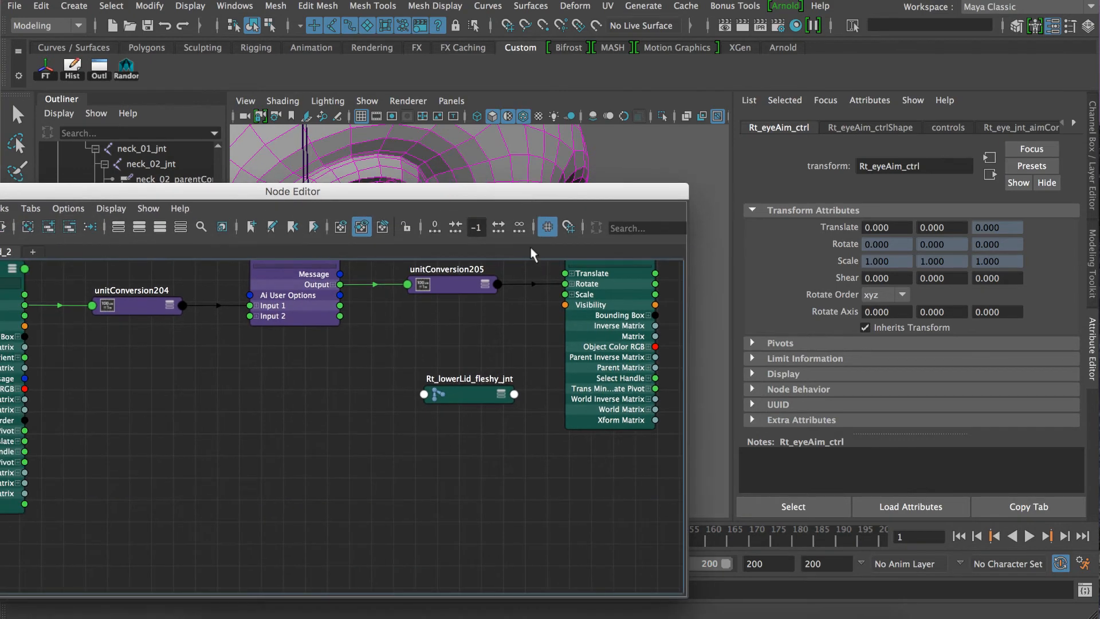
# Expand Rt_lowerLid_fleshy_jnt's attributes and connect the multiplyDivide node's Output to its Rotate.
pyautogui.click(468, 391)
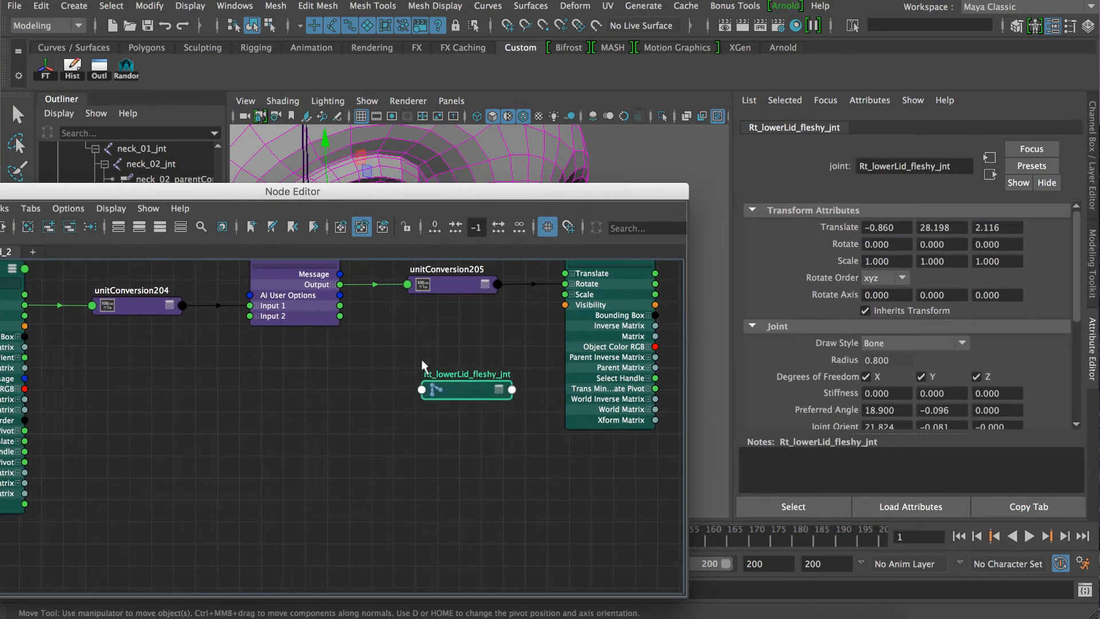
pyautogui.press('3')
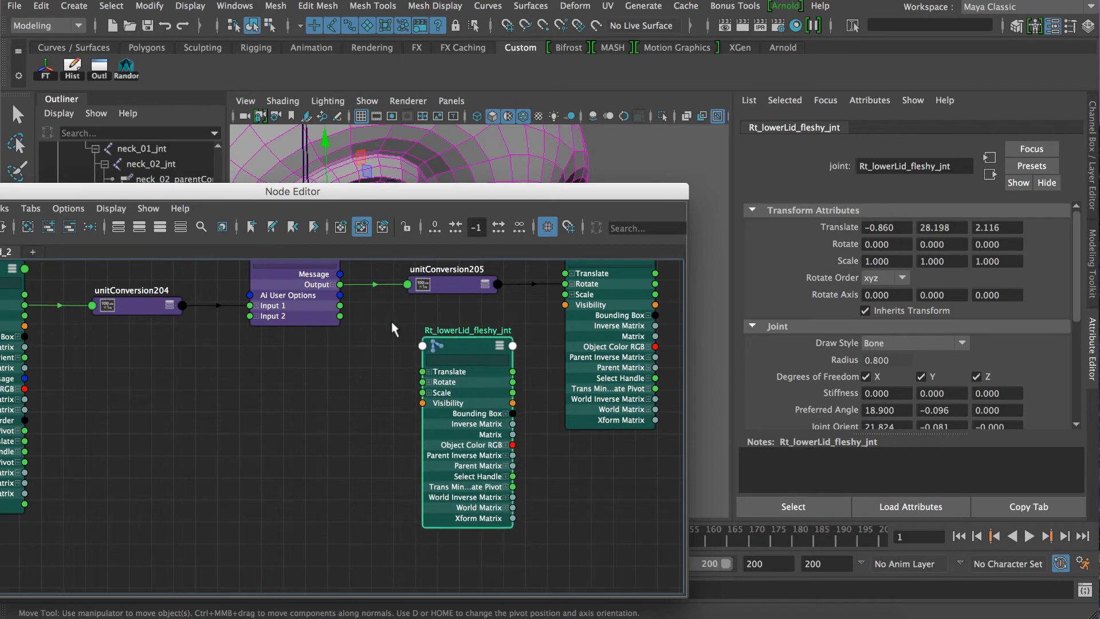
pyautogui.moveTo(315, 289); pyautogui.dragTo(422, 382)
# Move the Node Editor clear of the face, move Rt_eyeAim_ctrl around to test both fleshy lids' follow motion, and undo the moves.
pyautogui.moveTo(256, 191); pyautogui.dragTo(20, 436)
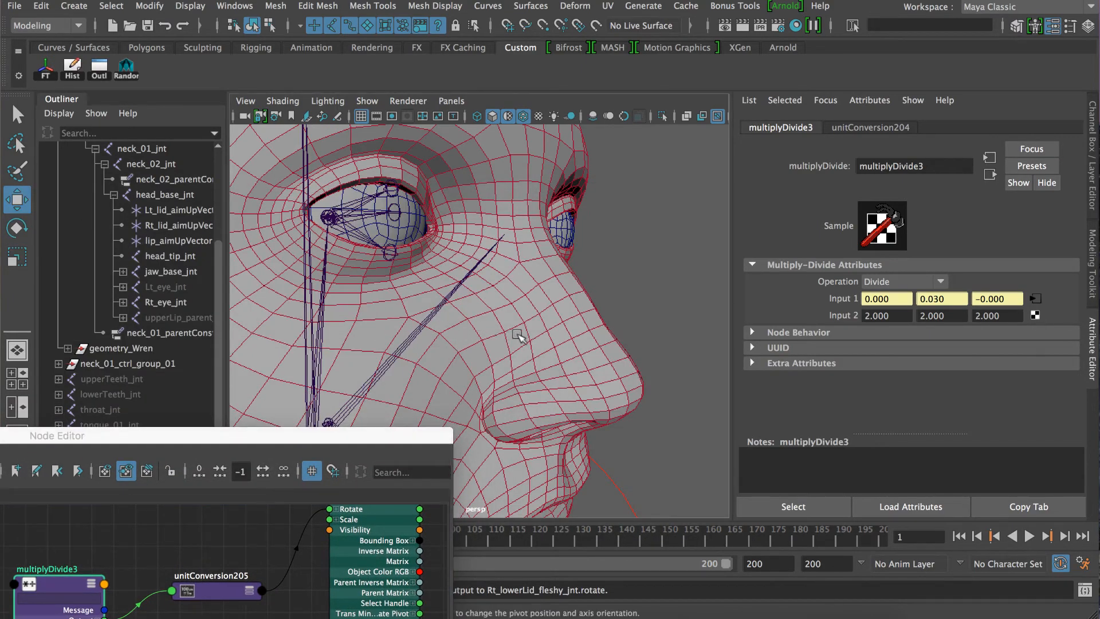
pyautogui.keyDown('alt'); pyautogui.moveTo(519, 335); pyautogui.dragTo(449, 348, button='right'); pyautogui.keyUp('alt')
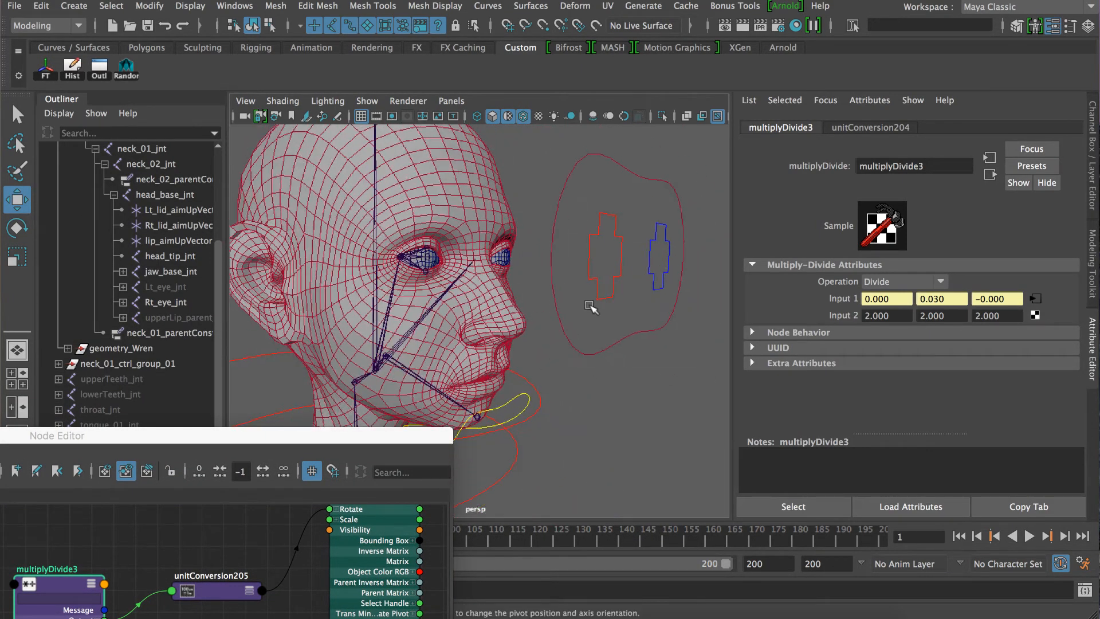
pyautogui.click(606, 247)
pyautogui.moveTo(608, 254); pyautogui.dragTo(527, 237)
pyautogui.keyDown('alt'); pyautogui.moveTo(527, 246); pyautogui.dragTo(563, 269, button='right'); pyautogui.keyUp('alt')
pyautogui.keyDown('alt'); pyautogui.moveTo(564, 269); pyautogui.dragTo(563, 314, button='middle'); pyautogui.keyUp('alt')
pyautogui.keyDown('alt'); pyautogui.moveTo(575, 315); pyautogui.dragTo(526, 311, button='right'); pyautogui.keyUp('alt')
pyautogui.moveTo(655, 235); pyautogui.dragTo(615, 240)
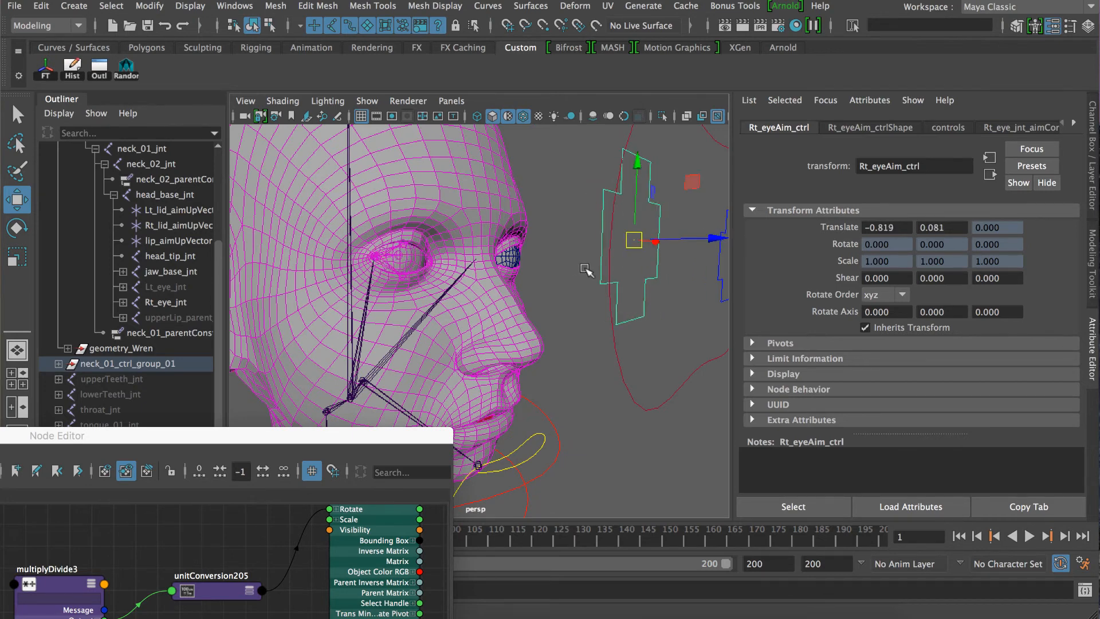
pyautogui.hotkey('ctrl', 'z')
pyautogui.hotkey('ctrl', 'z')
# Test the lids' follow motion with Rt_eyeAim_ctrl from another angle, leaving the control at Translate X about -0.341.
pyautogui.keyDown('alt'); pyautogui.moveTo(613, 321); pyautogui.dragTo(579, 316, button='right'); pyautogui.keyUp('alt')
pyautogui.keyDown('alt'); pyautogui.moveTo(579, 316); pyautogui.dragTo(528, 308); pyautogui.keyUp('alt')
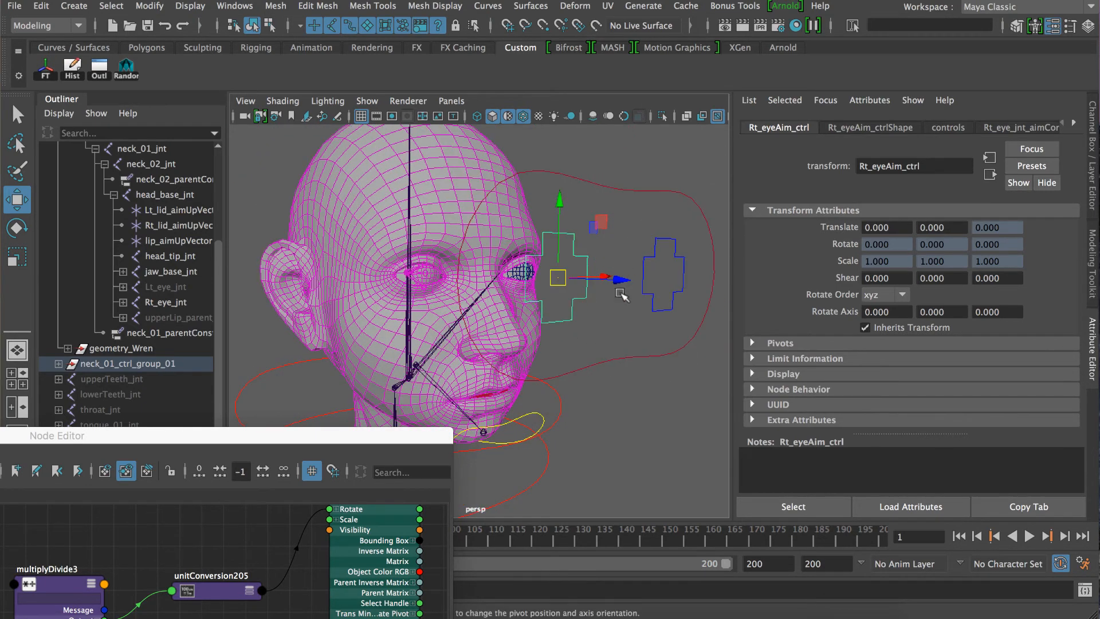
pyautogui.keyDown('alt'); pyautogui.moveTo(621, 295); pyautogui.dragTo(468, 265); pyautogui.keyUp('alt')
pyautogui.scroll(5, 512, 310)
pyautogui.scroll(-5, 476, 295)
pyautogui.moveTo(509, 214)
pyautogui.mouseDown()
pyautogui.moveTo(508, 128)
pyautogui.moveTo(508, 326)
pyautogui.moveTo(509, 76)
pyautogui.moveTo(509, 220)
pyautogui.mouseUp()
pyautogui.press('super+z')
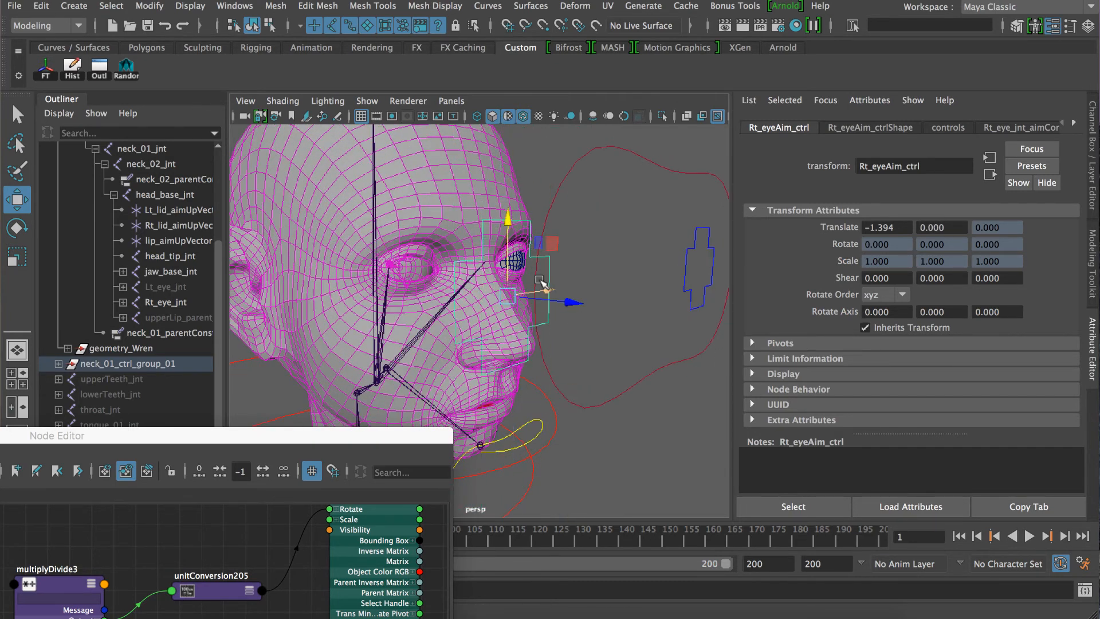
pyautogui.keyDown('alt'); pyautogui.moveTo(539, 280); pyautogui.dragTo(619, 292); pyautogui.keyUp('alt')
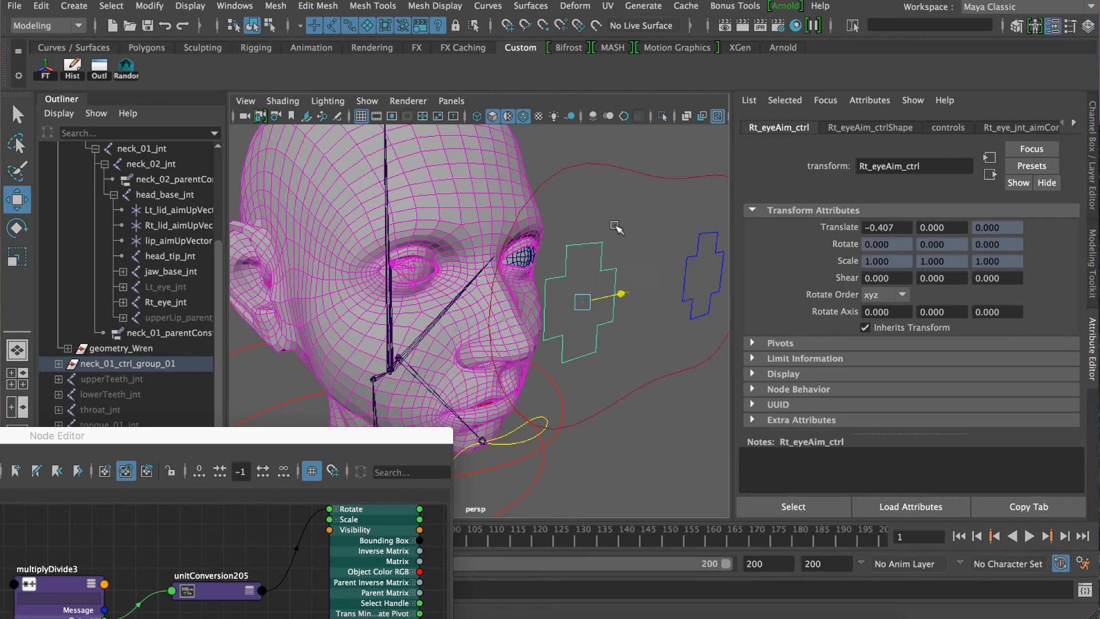
pyautogui.moveTo(616, 226); pyautogui.dragTo(633, 258)
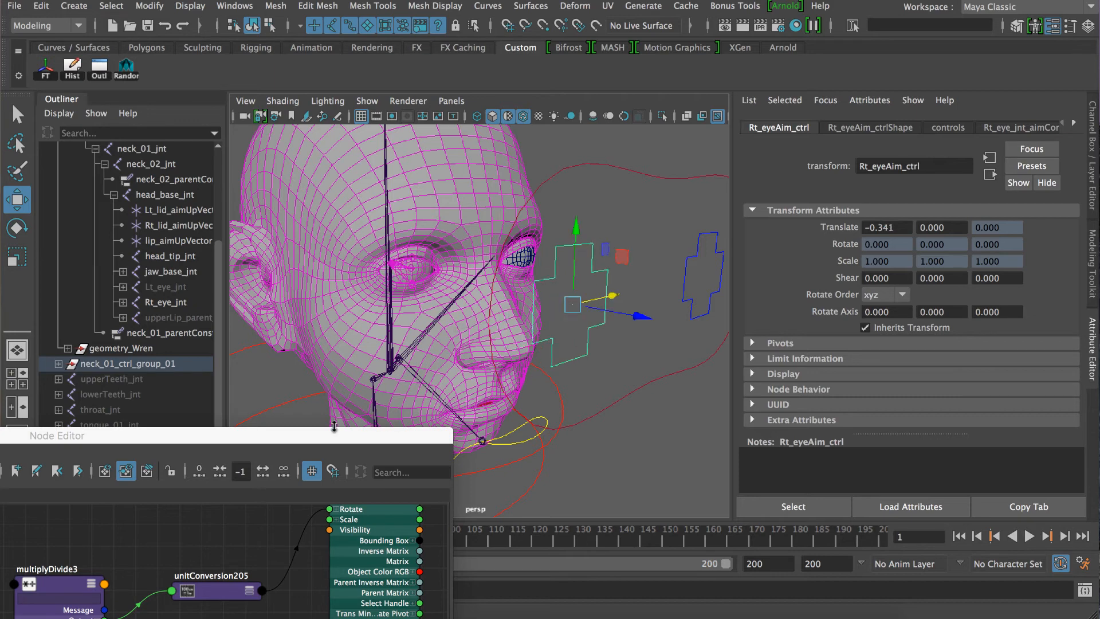
# Set multiplyDivide3's three Input 2 values to 1.5 and test the lids' follow motion with Rt_eyeAim_ctrl.
pyautogui.moveTo(321, 437); pyautogui.dragTo(471, 287)
pyautogui.click(210, 442)
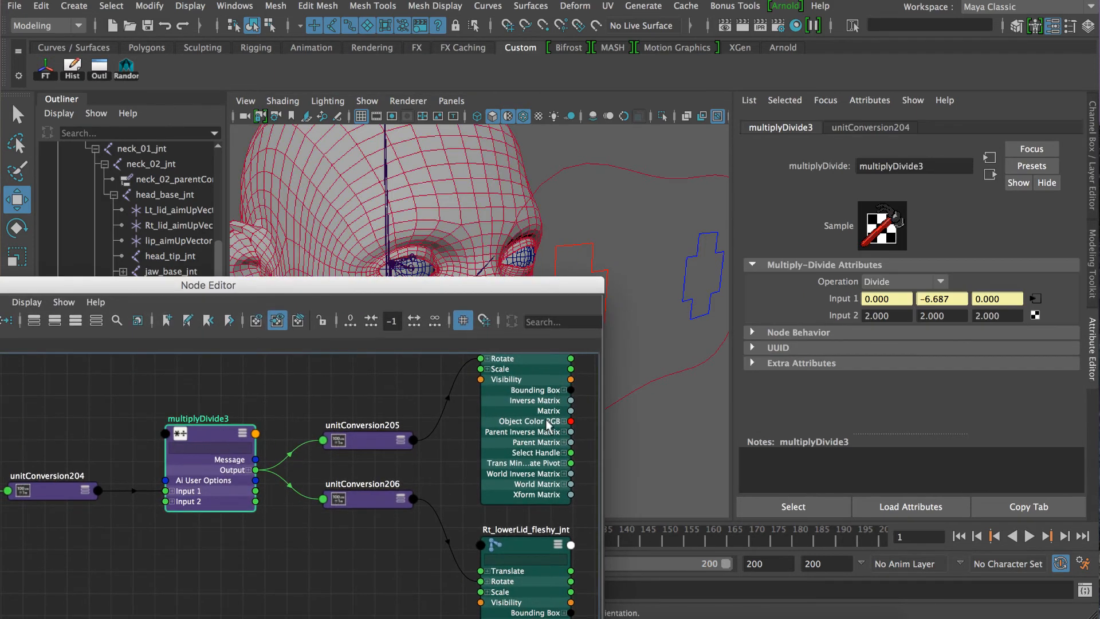
pyautogui.click(877, 316)
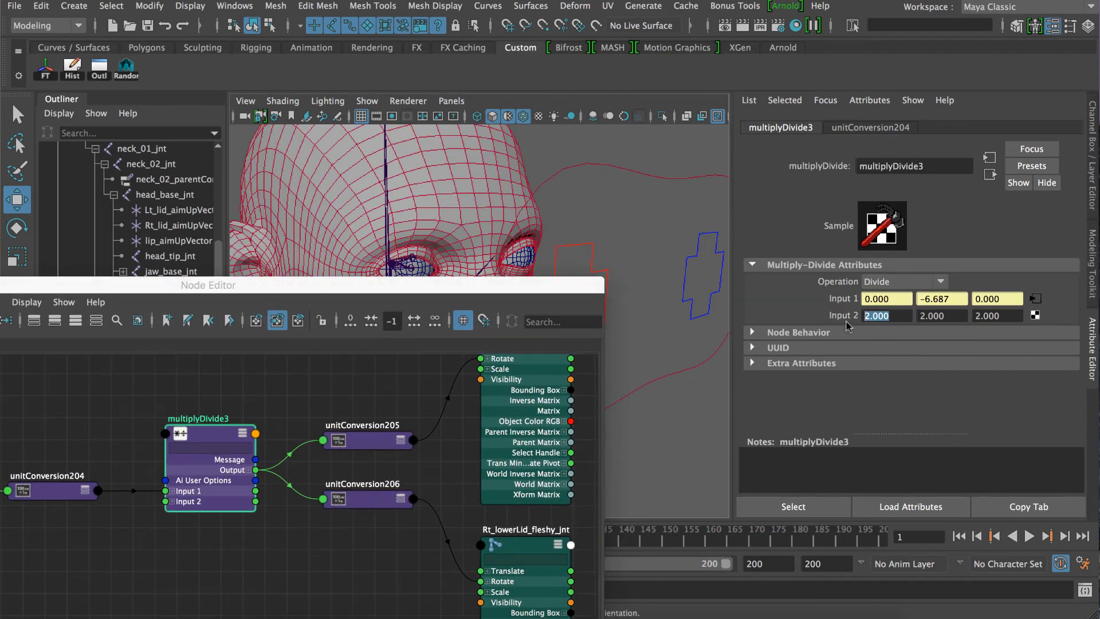
pyautogui.write('1.5')
pyautogui.moveTo(946, 316); pyautogui.dragTo(922, 315)
pyautogui.press('Tab')
pyautogui.write('1')
pyautogui.moveTo(499, 281); pyautogui.dragTo(494, 353)
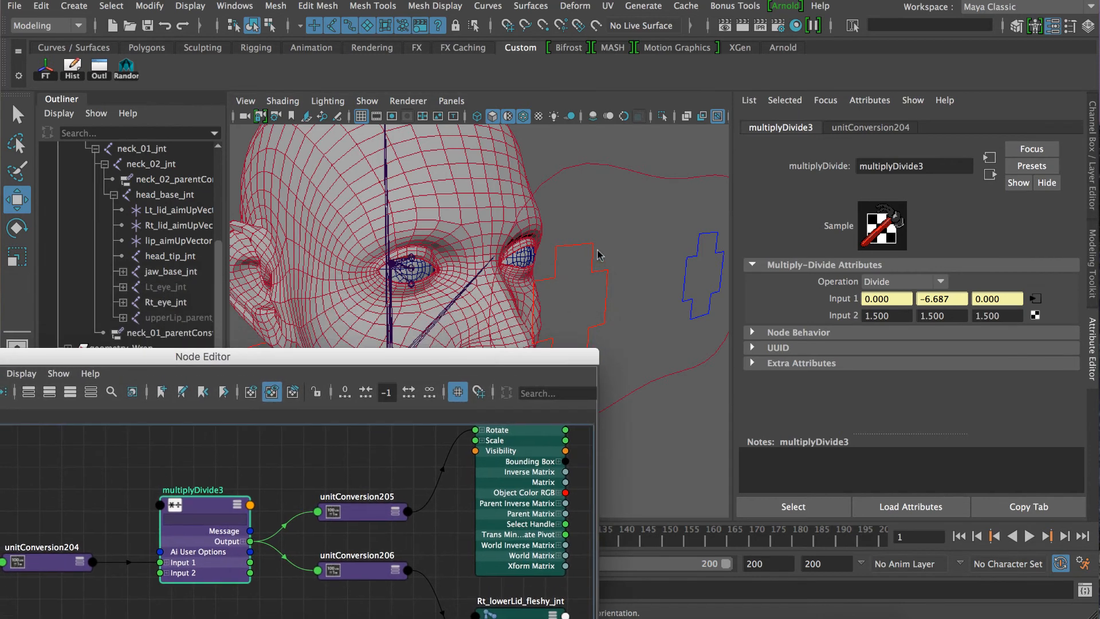
pyautogui.moveTo(598, 253); pyautogui.dragTo(536, 301)
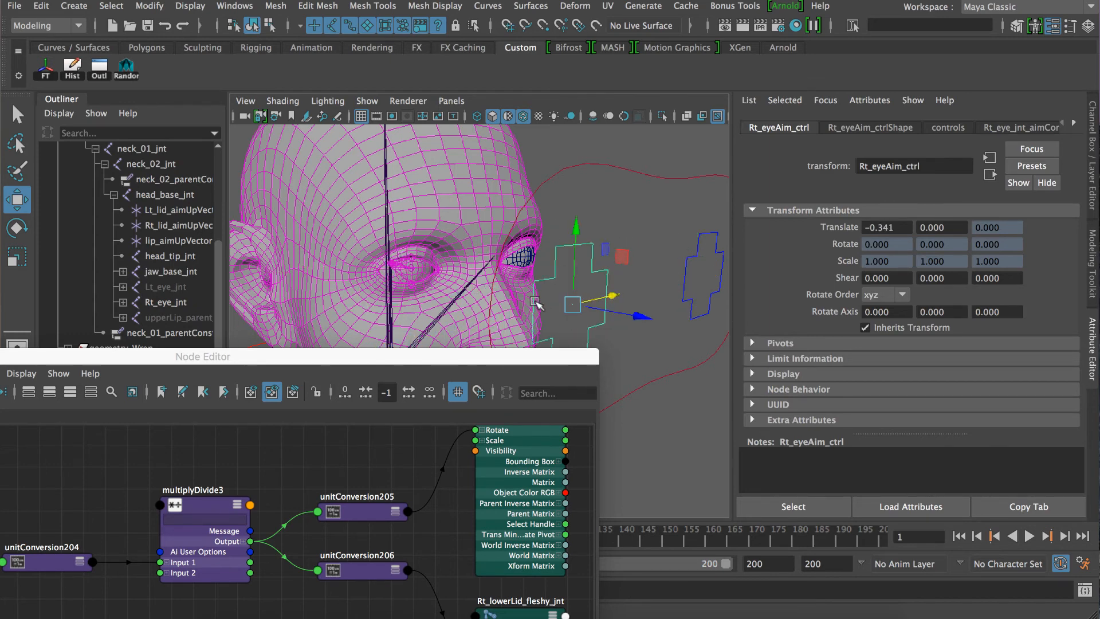
# Set multiplyDivide3's Input 2 X, Y and Z to 3 and check the lids' response with Rt_eyeAim_ctrl.
pyautogui.click(206, 509)
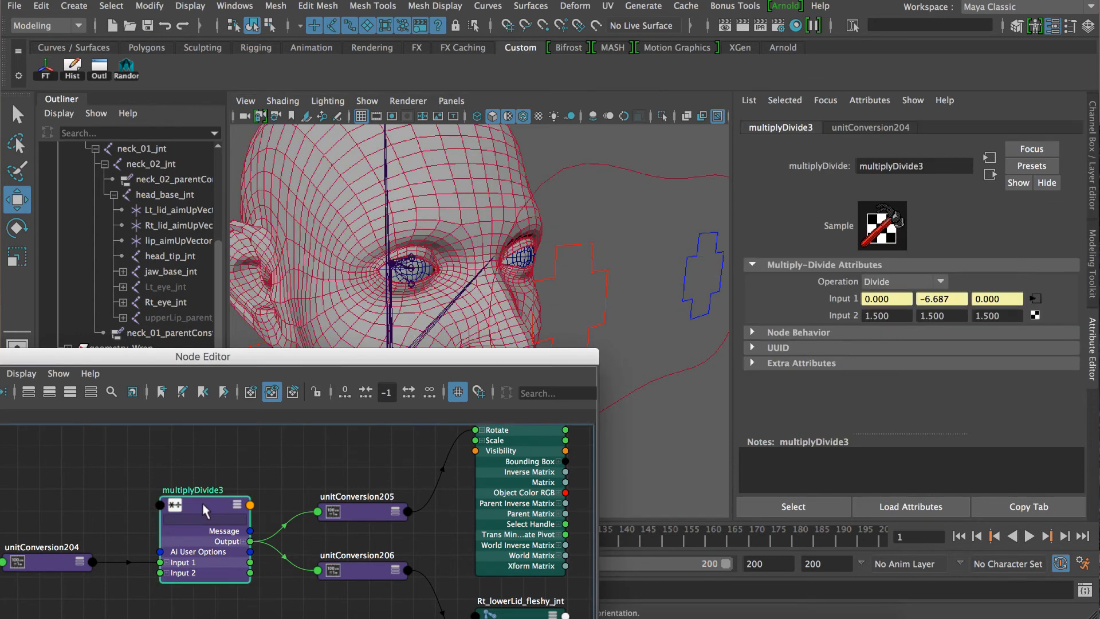
pyautogui.click(875, 316)
pyautogui.write('3')
pyautogui.press('Tab')
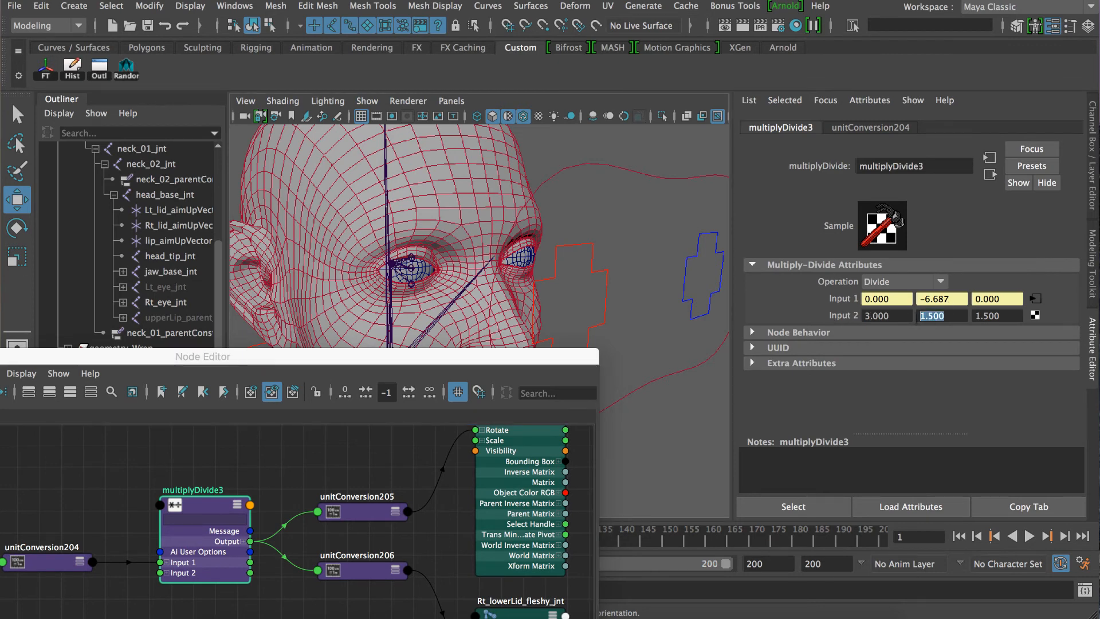
pyautogui.write('3')
pyautogui.press('Tab')
pyautogui.write('3')
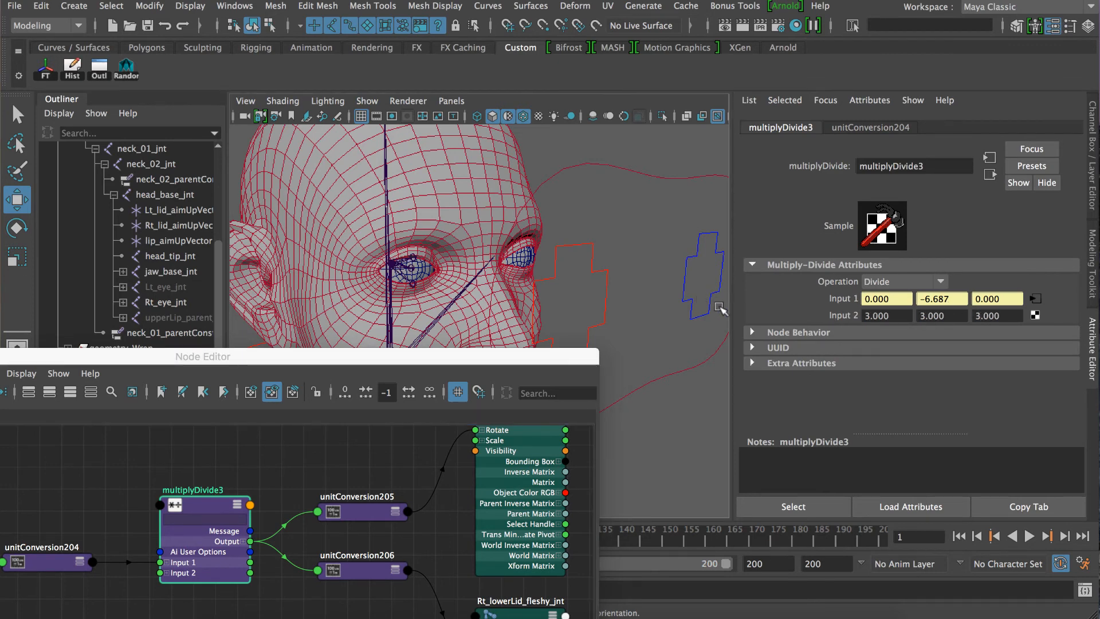
pyautogui.click(609, 295)
pyautogui.moveTo(611, 297)
pyautogui.mouseDown()
pyautogui.moveTo(638, 289)
pyautogui.moveTo(590, 286)
pyautogui.moveTo(709, 273)
pyautogui.moveTo(569, 295)
pyautogui.moveTo(614, 303)
pyautogui.mouseUp()
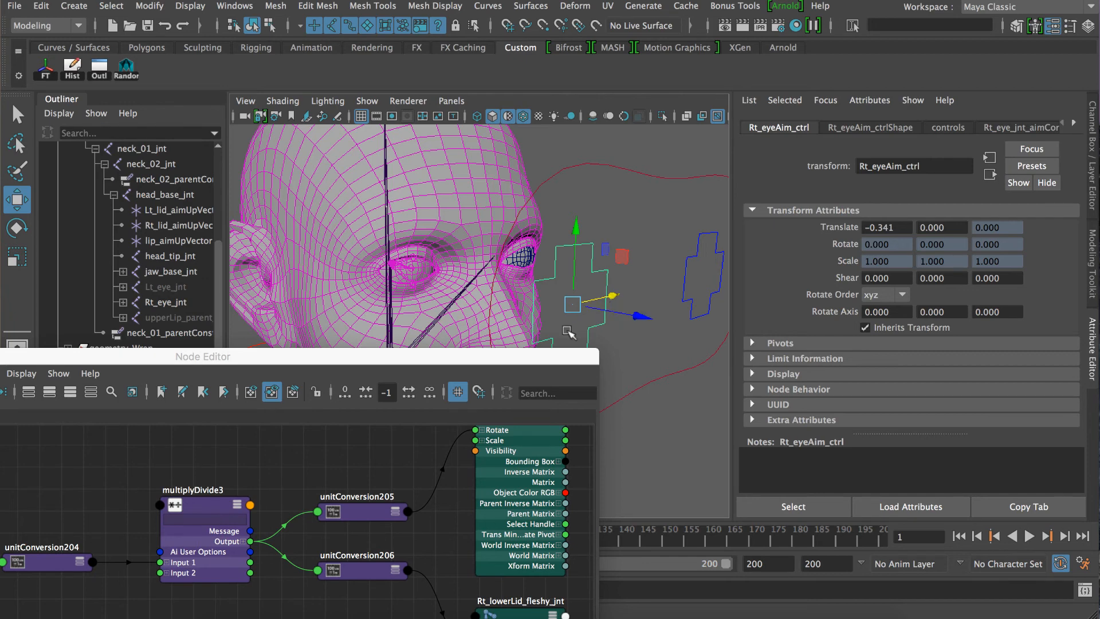
# Show multiplyDivide3's input values in the Channel Box and bring the network from Rt_eye_jnt to the lid joints into view.
pyautogui.moveTo(431, 366); pyautogui.dragTo(287, 222)
pyautogui.click(195, 359)
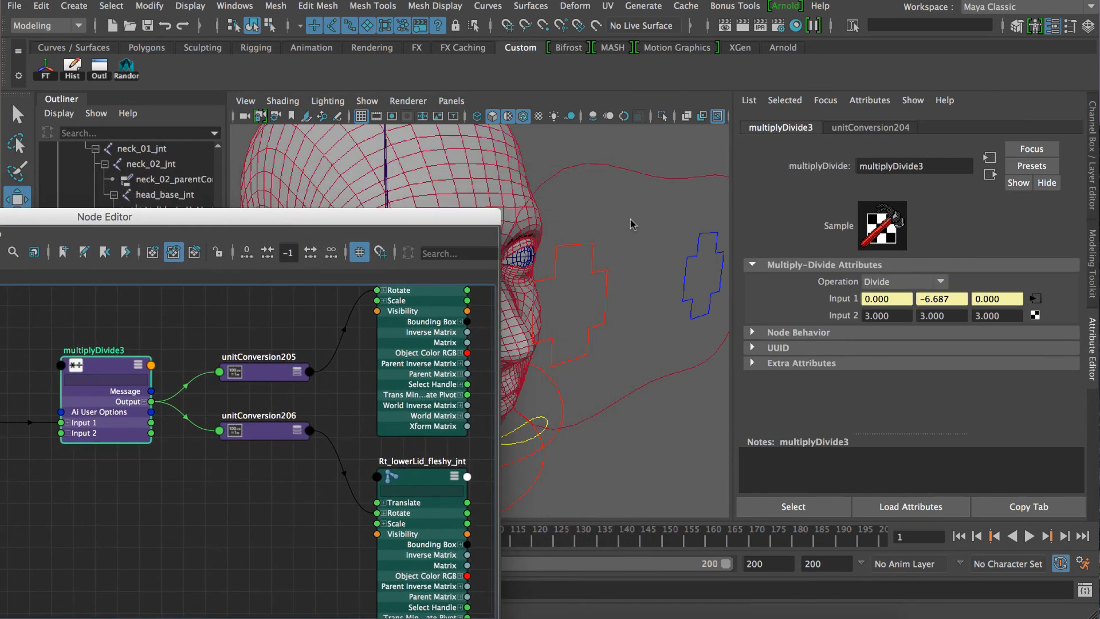
pyautogui.click(589, 326)
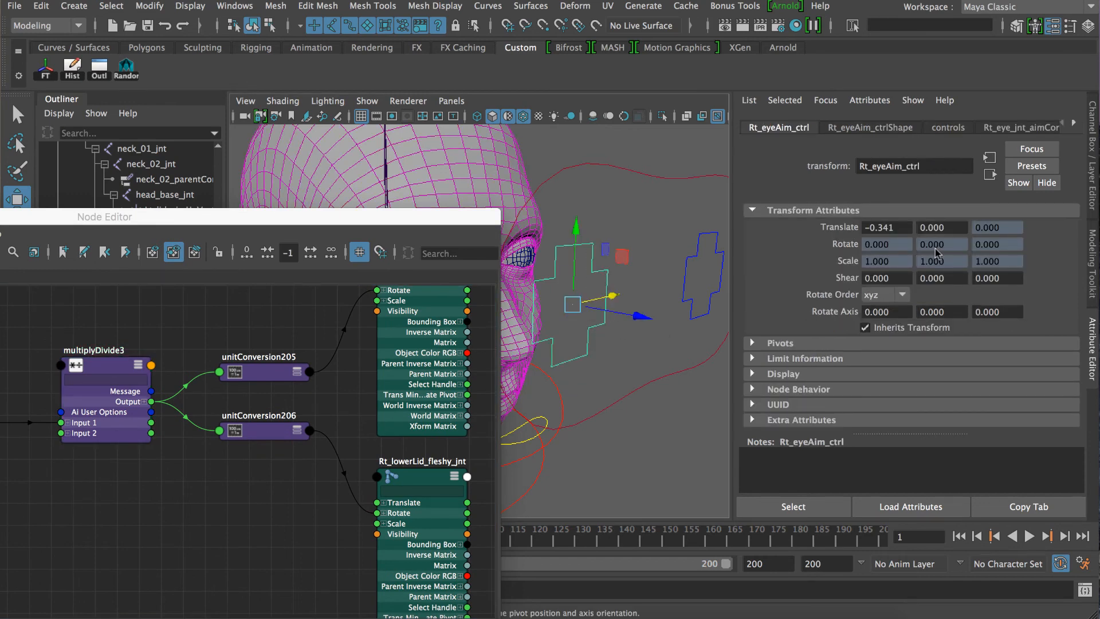
pyautogui.click(1093, 197)
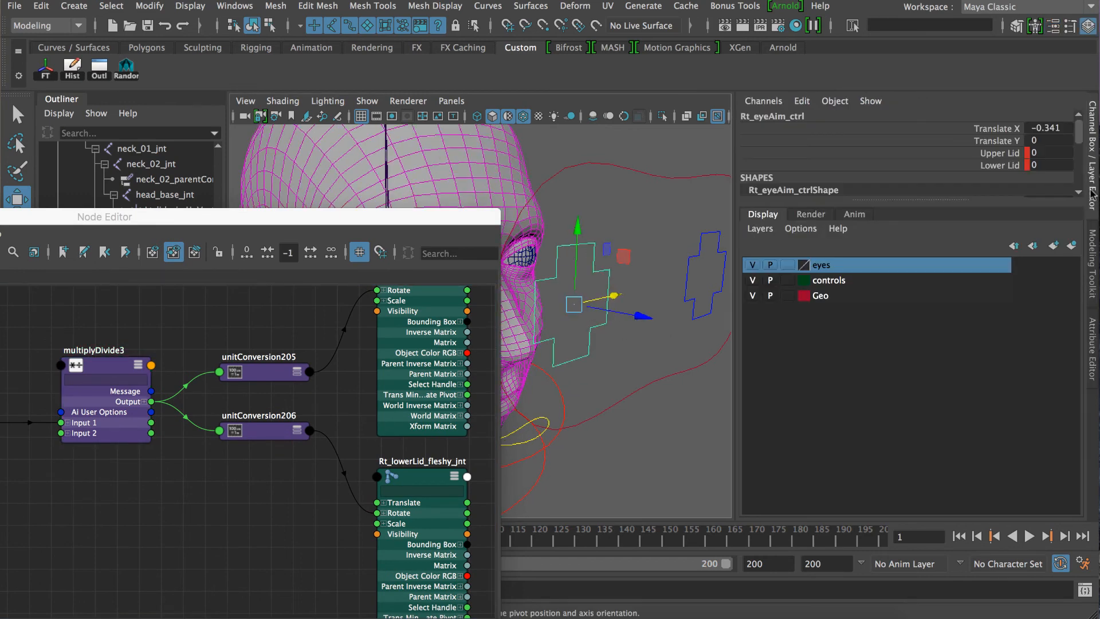
pyautogui.moveTo(453, 227); pyautogui.dragTo(553, 200)
pyautogui.click(244, 360)
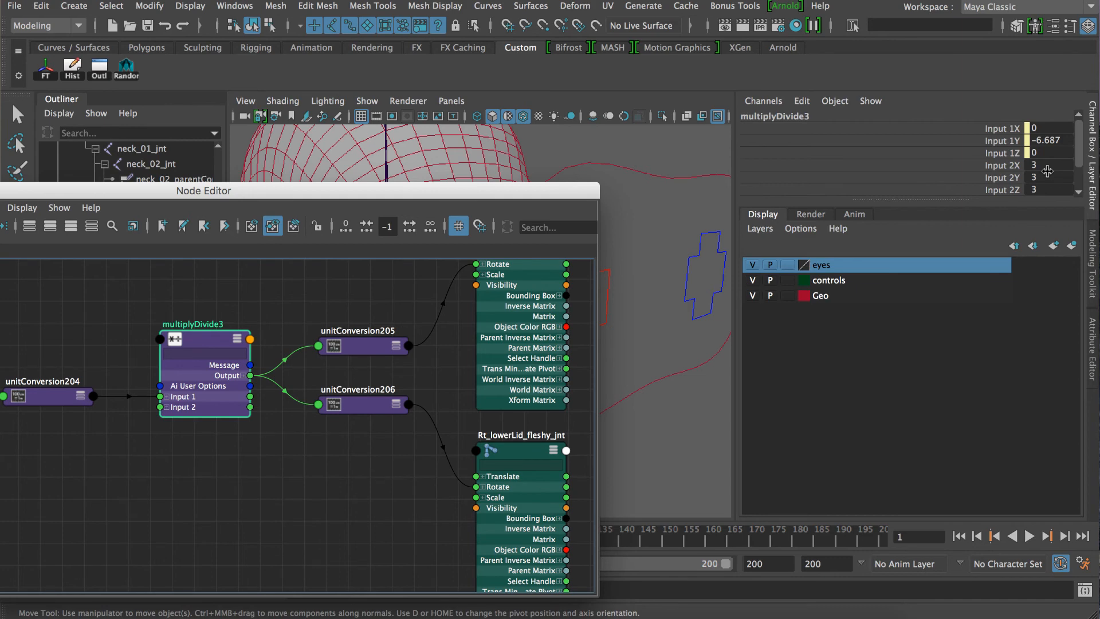
pyautogui.moveTo(539, 201); pyautogui.dragTo(930, 222)
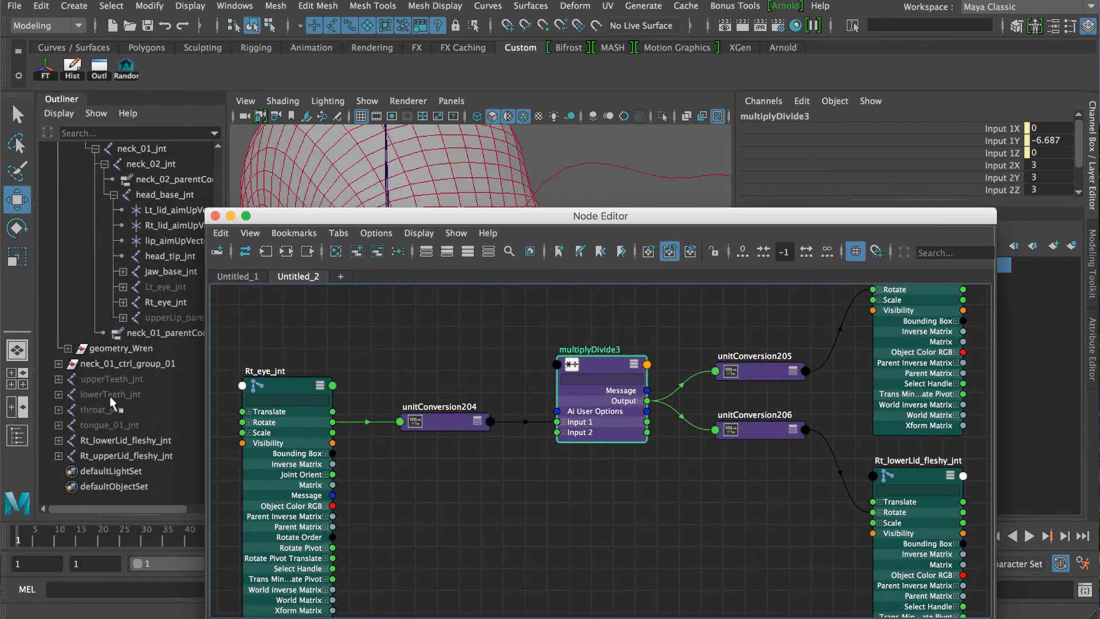
# Close the Node Editor and compare the channels of Rt_lowerLid_fleshy_jnt with those of its base and tip joints.
pyautogui.click(112, 440)
pyautogui.click(216, 216)
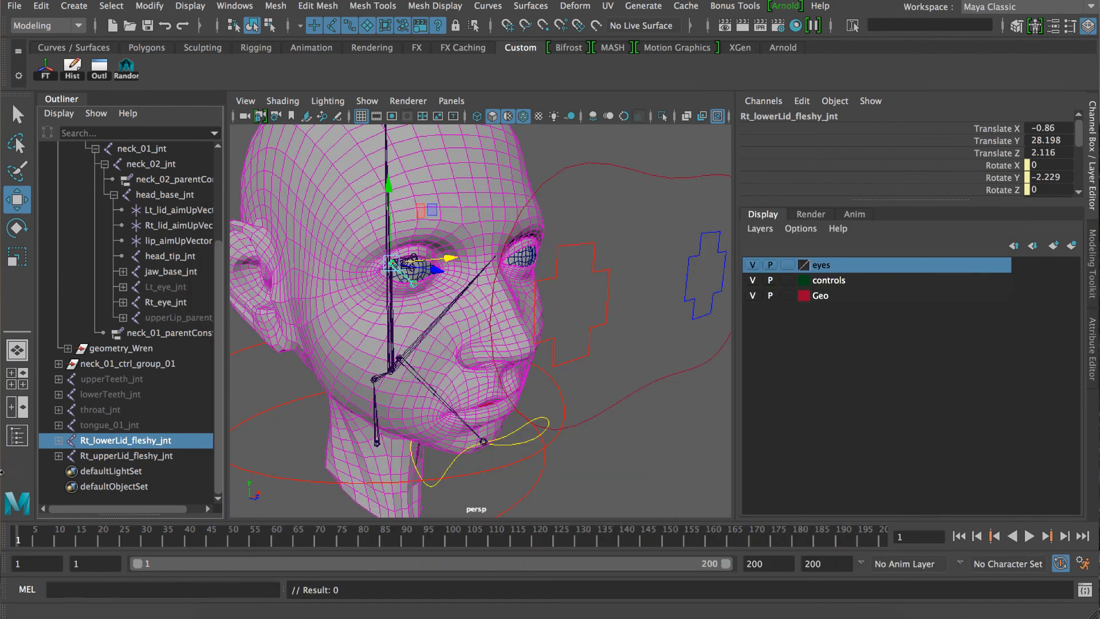
pyautogui.click(58, 440)
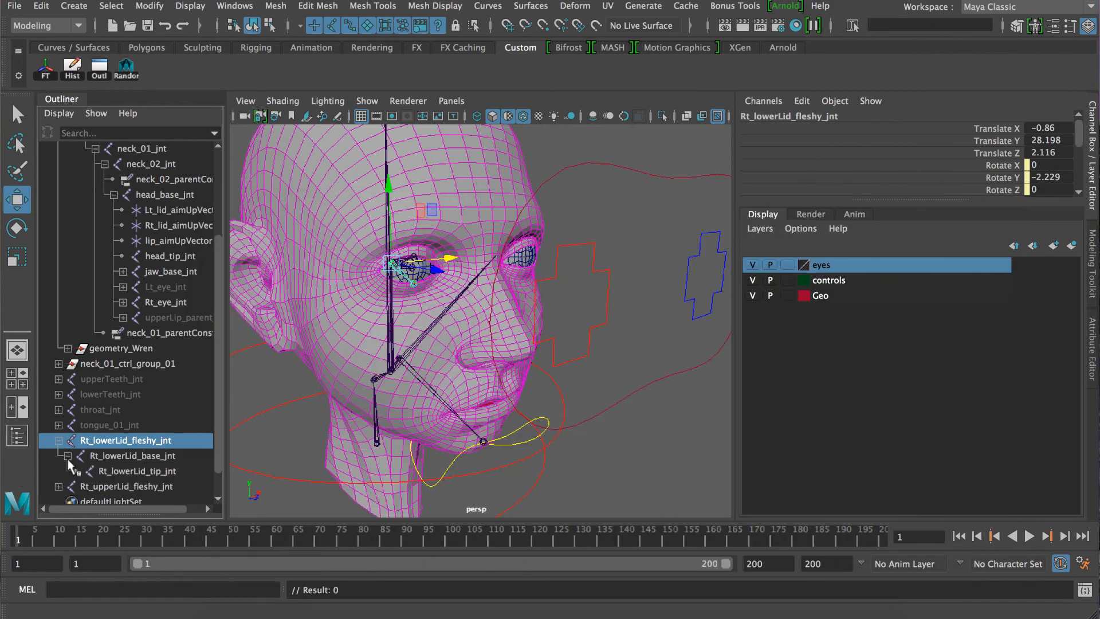
pyautogui.click(125, 470)
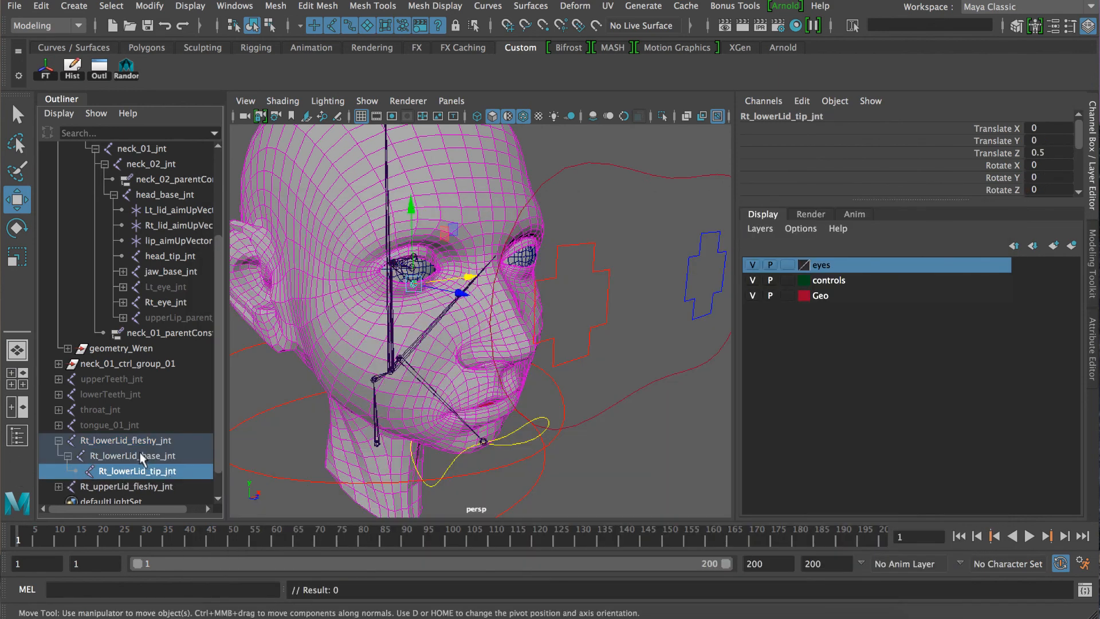
pyautogui.click(141, 456)
pyautogui.click(141, 439)
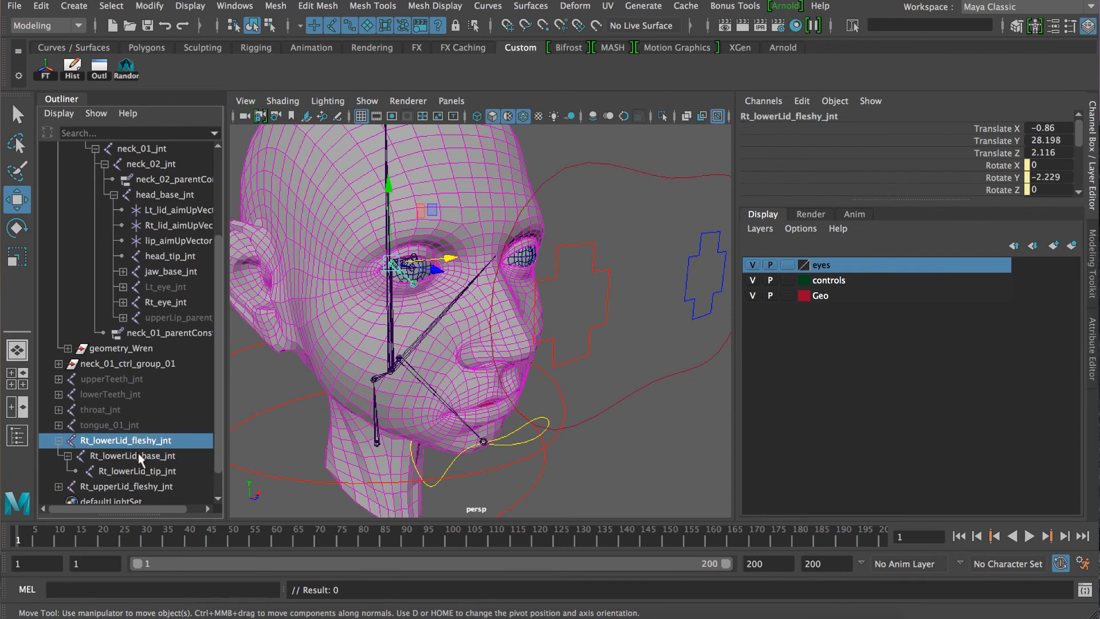
pyautogui.click(136, 454)
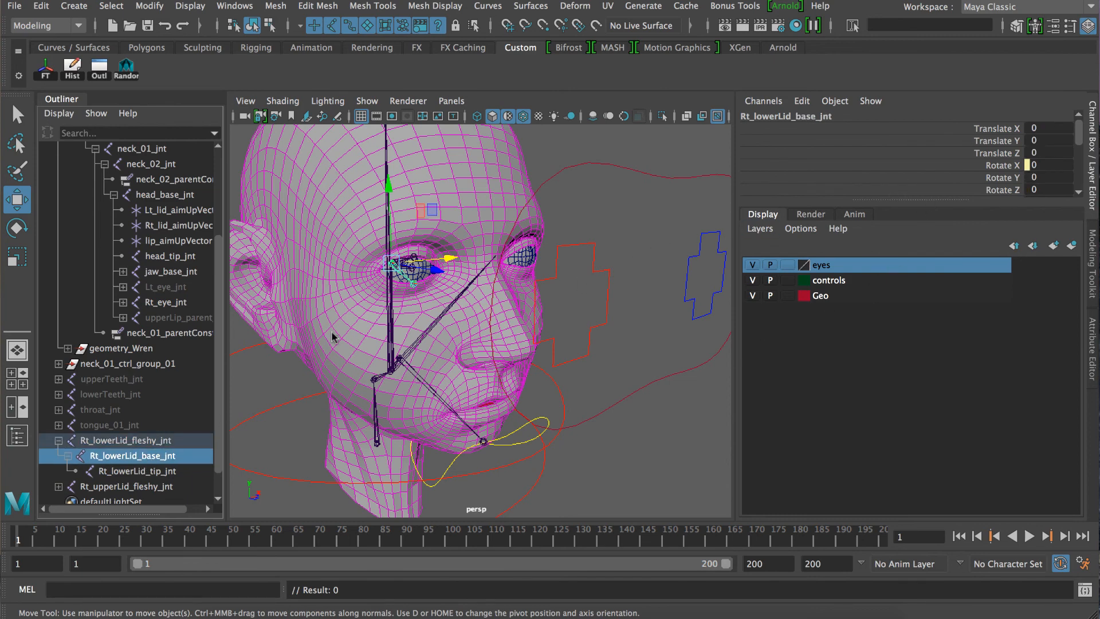
pyautogui.click(135, 439)
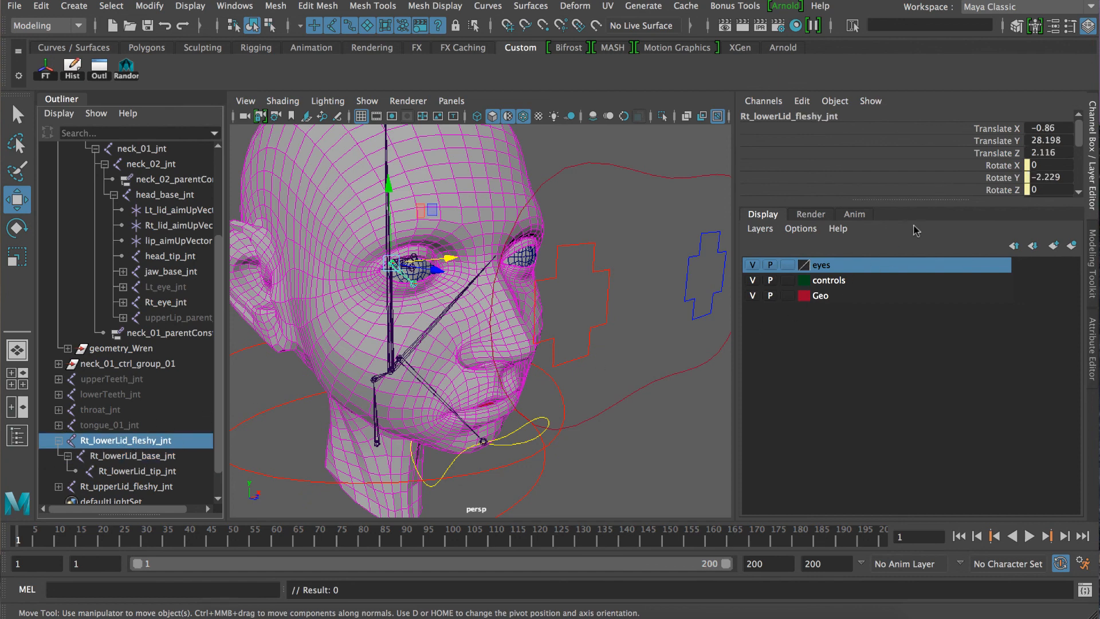